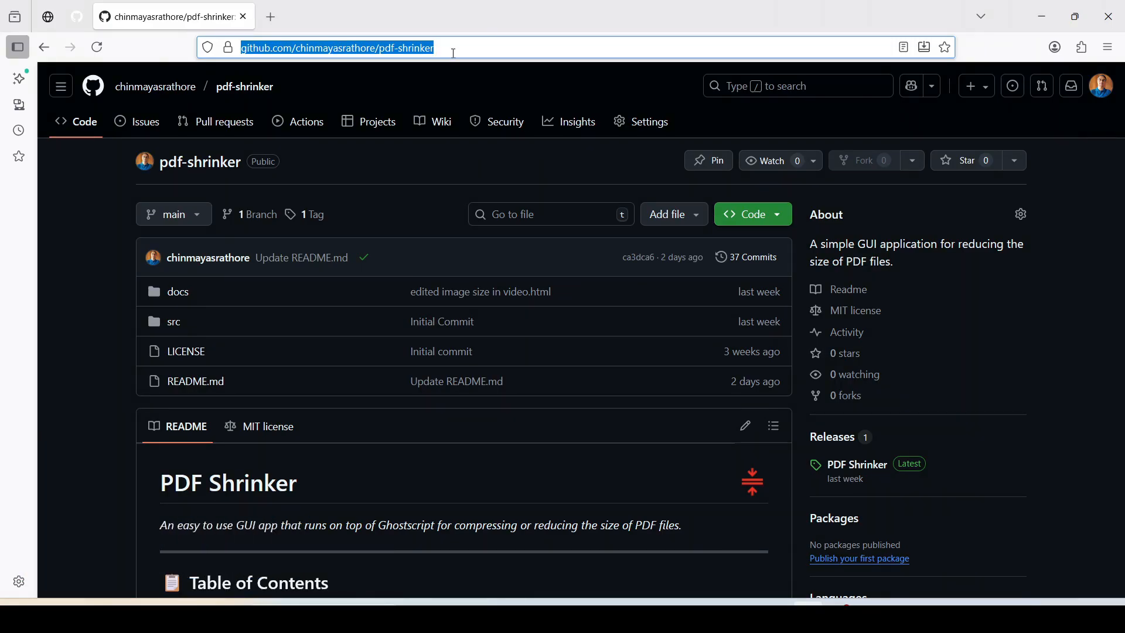
Open the Ghostscript downloads page linked in the README's Quick Start section
scroll(478, 157, "down", 1)
scroll(476, 158, "down", 4)
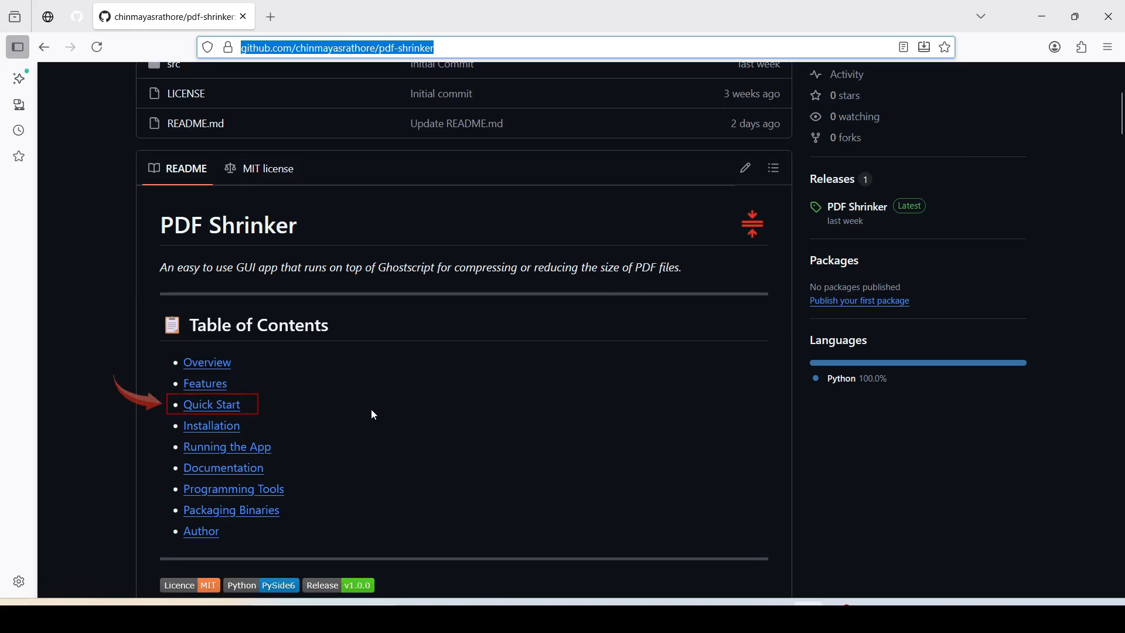
scroll(374, 415, "down", 5)
scroll(374, 410, "down", 6)
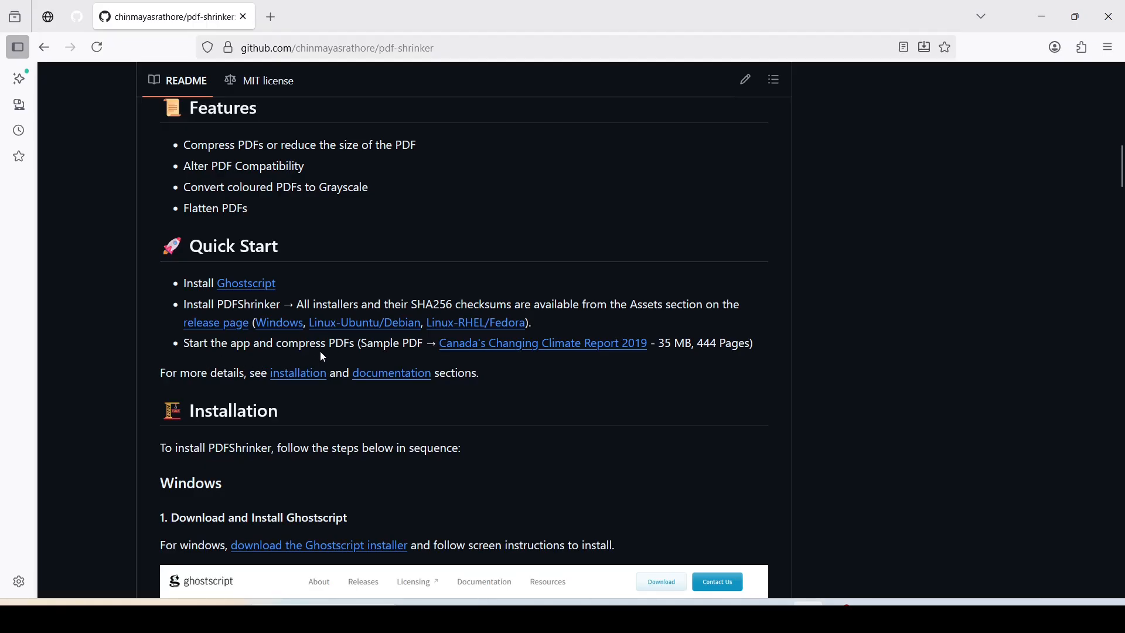
left_click(263, 292)
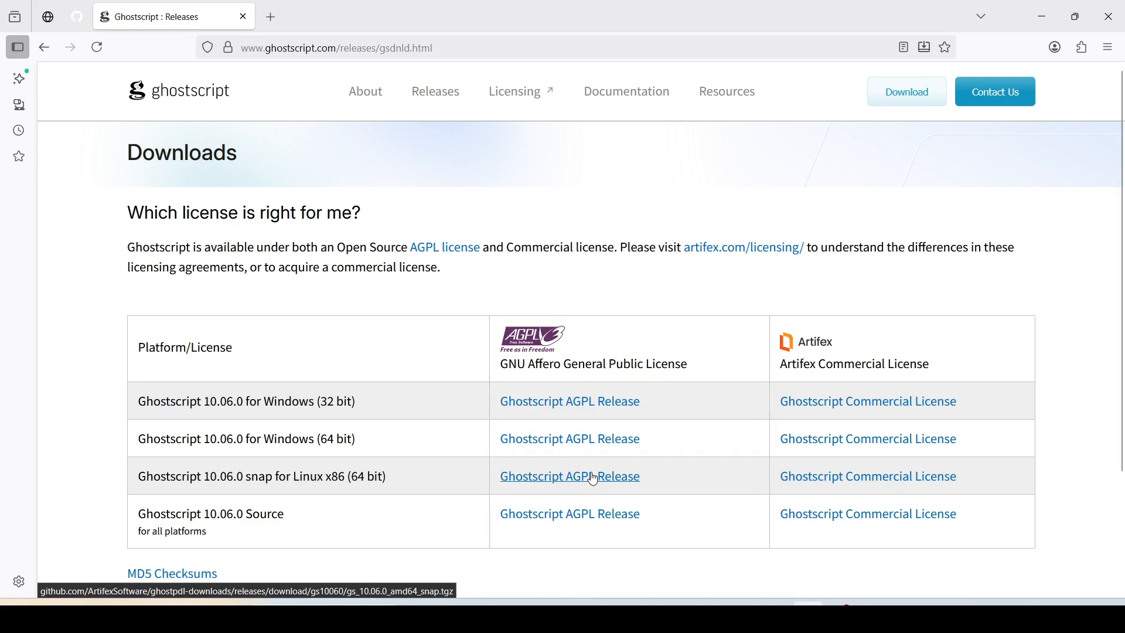
Download the AGPL release of Ghostscript 10.06.0 for Windows (64 bit), and launch its setup only to cancel it
left_click(593, 447)
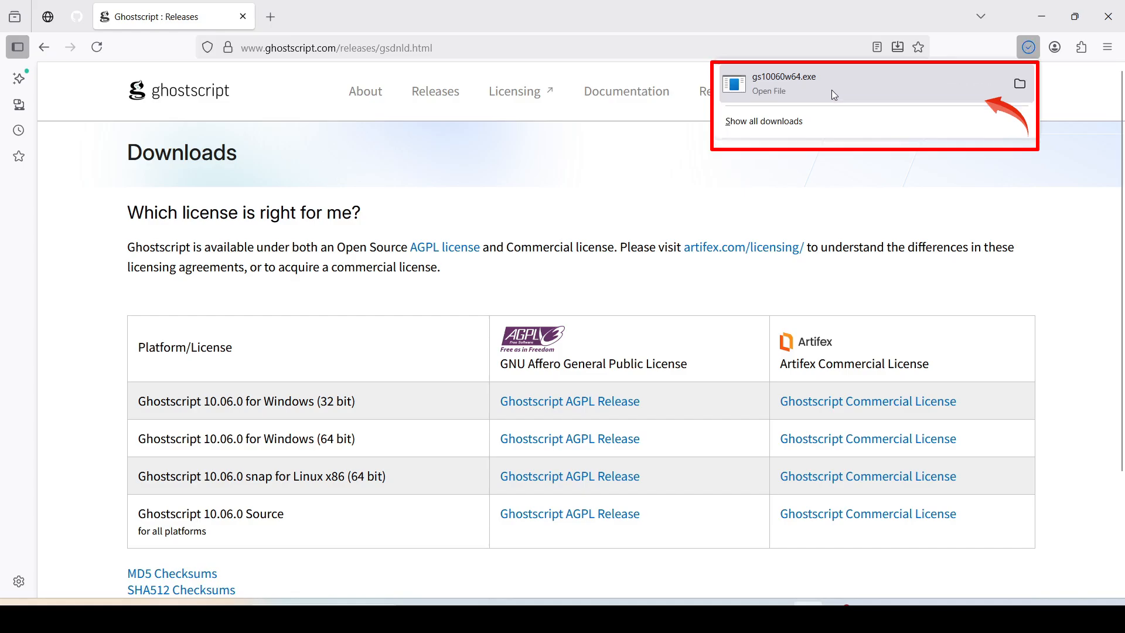
left_click(804, 86)
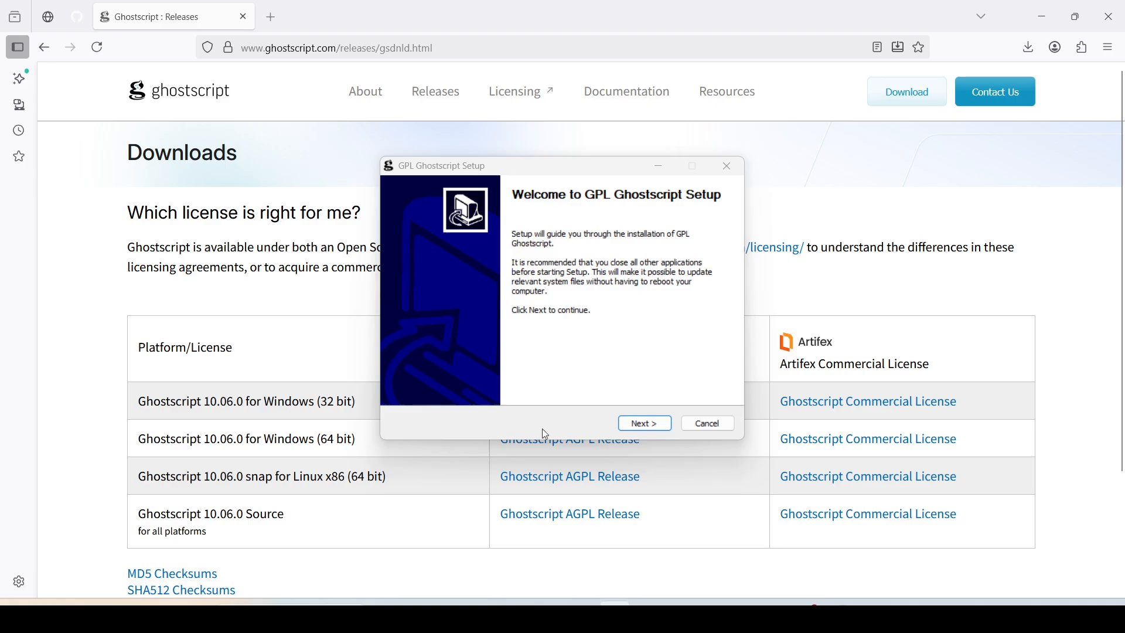
left_click(706, 428)
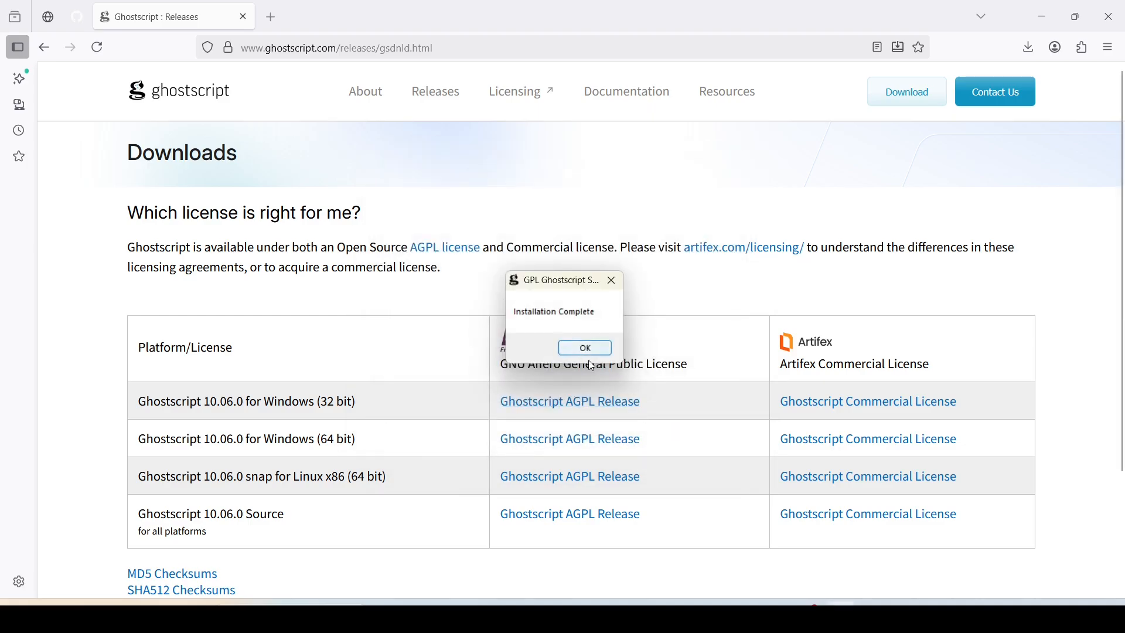
left_click(584, 350)
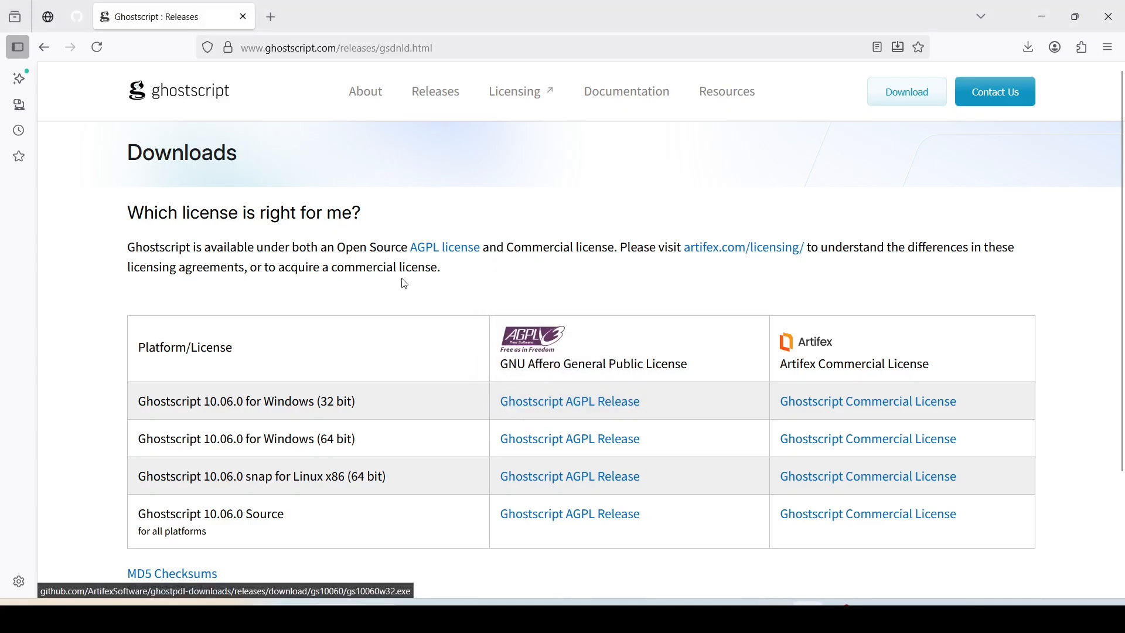
Return to the pdf-shrinker repository and examine the installer assets of its latest release
left_click(45, 48)
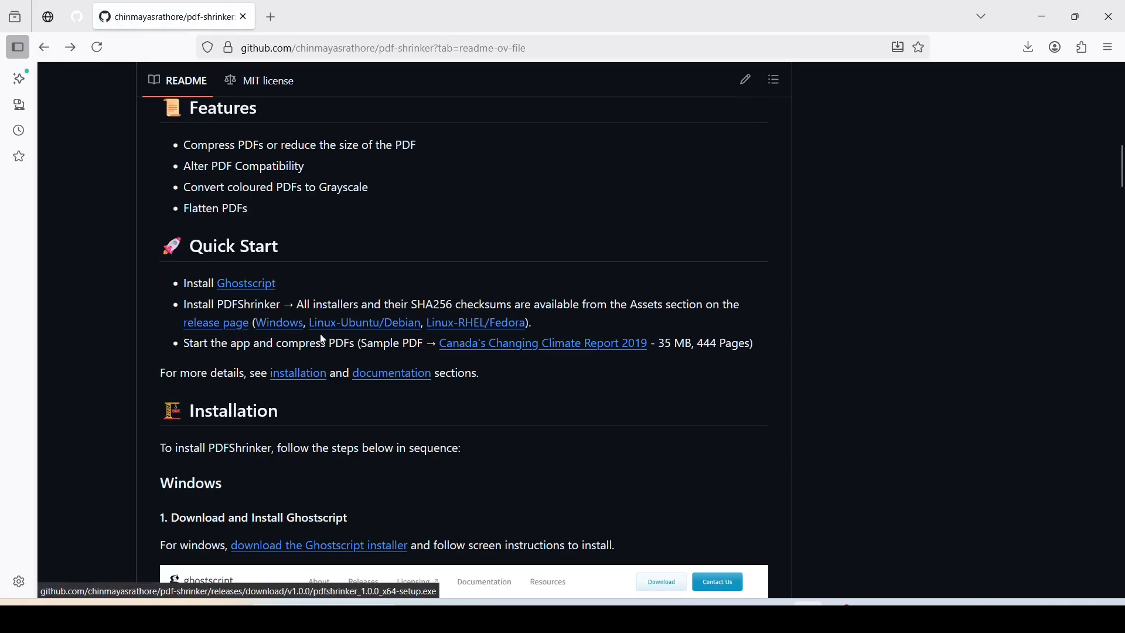
scroll(912, 287, "up", 10)
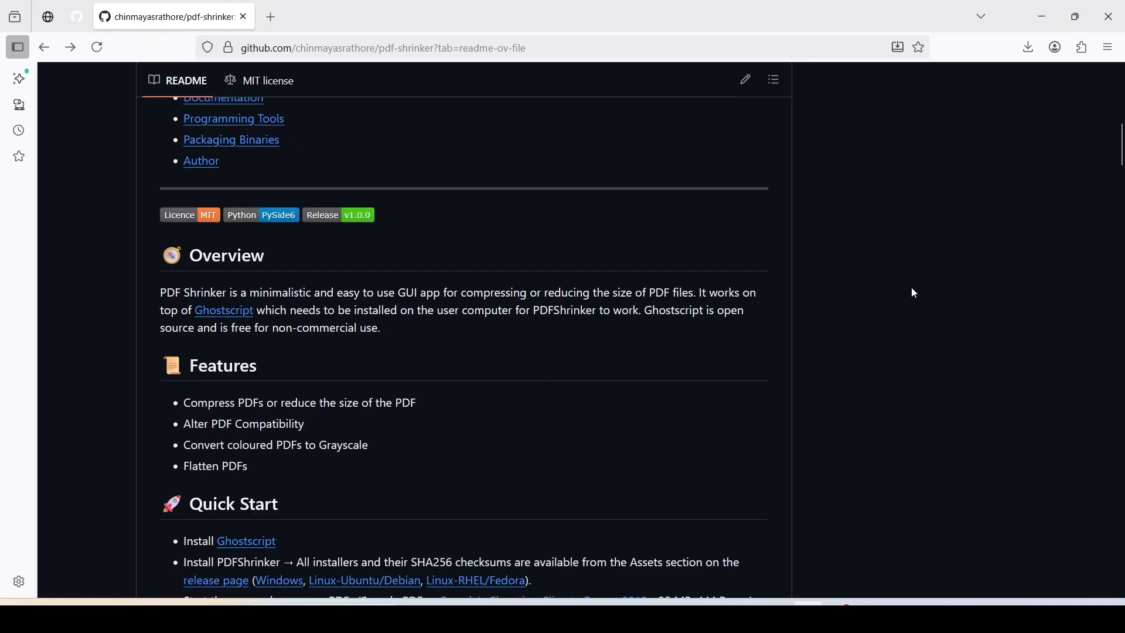
left_click(869, 355)
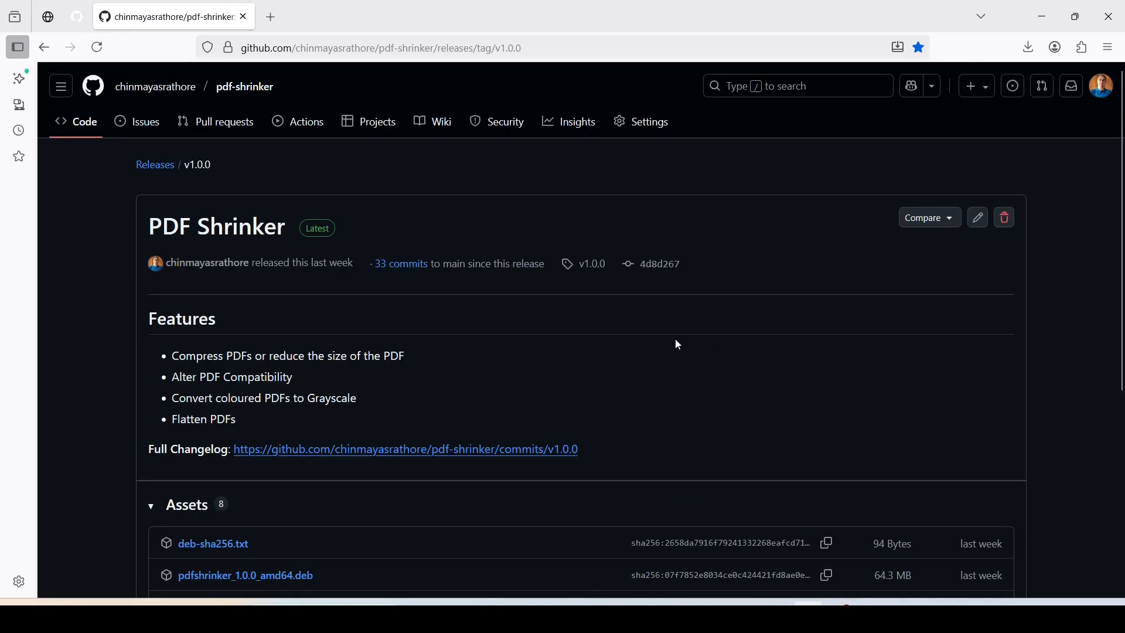
scroll(675, 340, "down", 4)
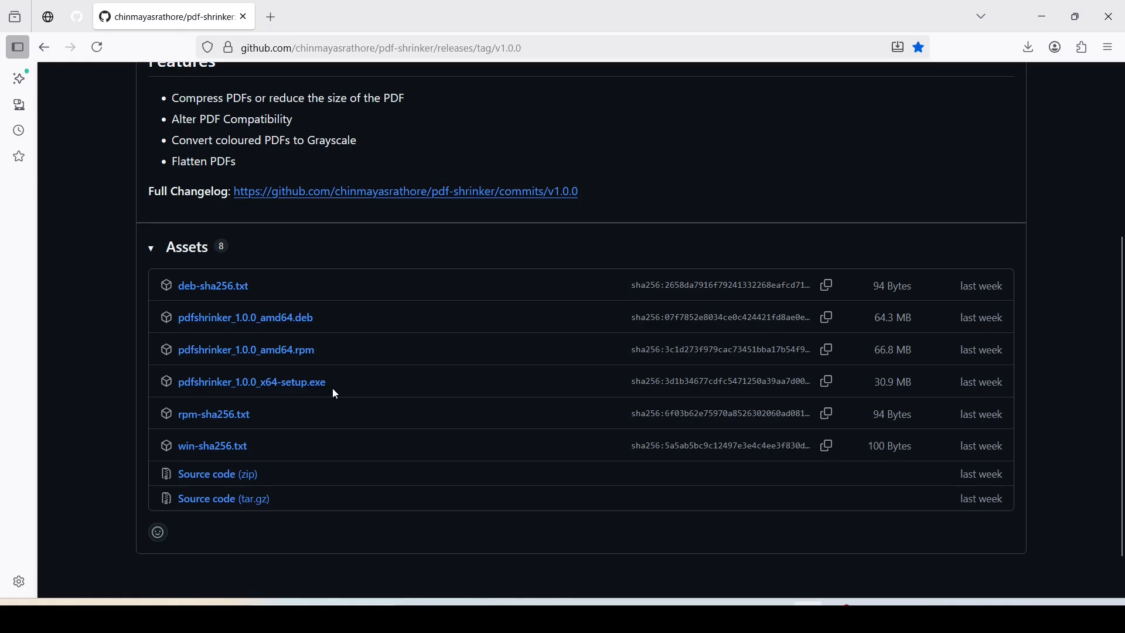
Return to the README and download the Windows installer of PDF Shrinker from the Quick Start section
left_click(54, 49)
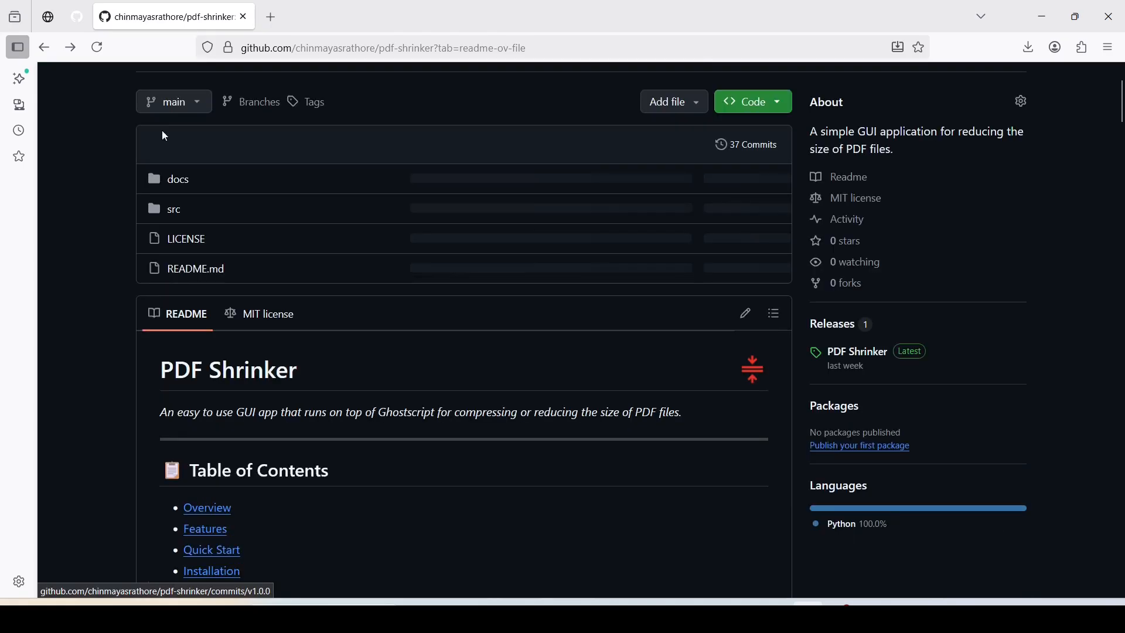
scroll(385, 287, "down", 10)
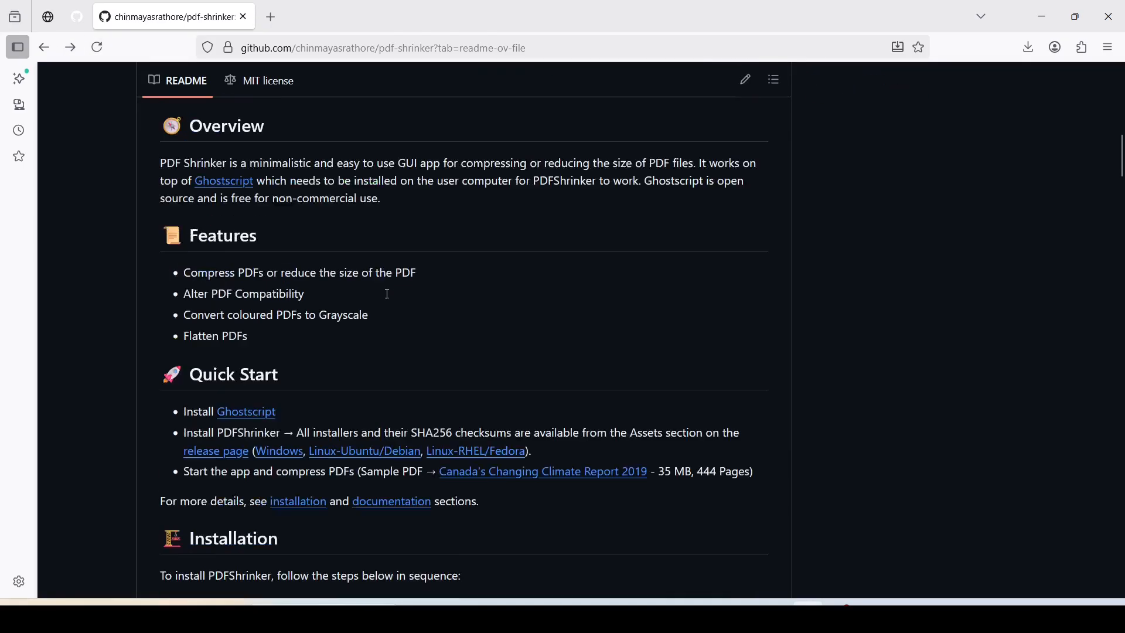
scroll(387, 294, "down", 3)
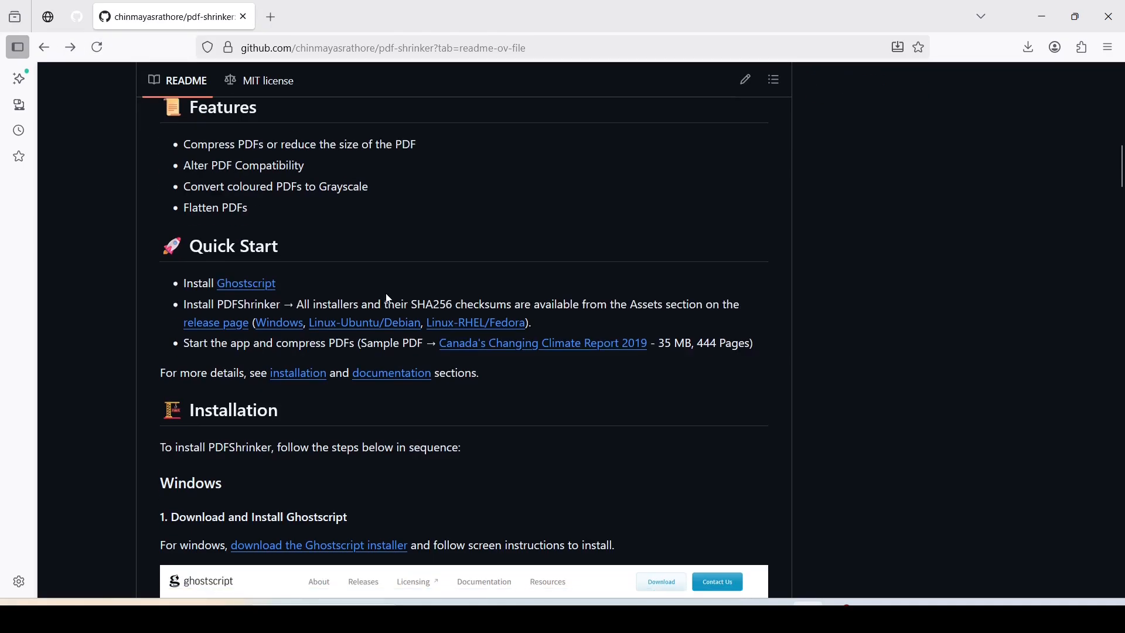
left_click(292, 327)
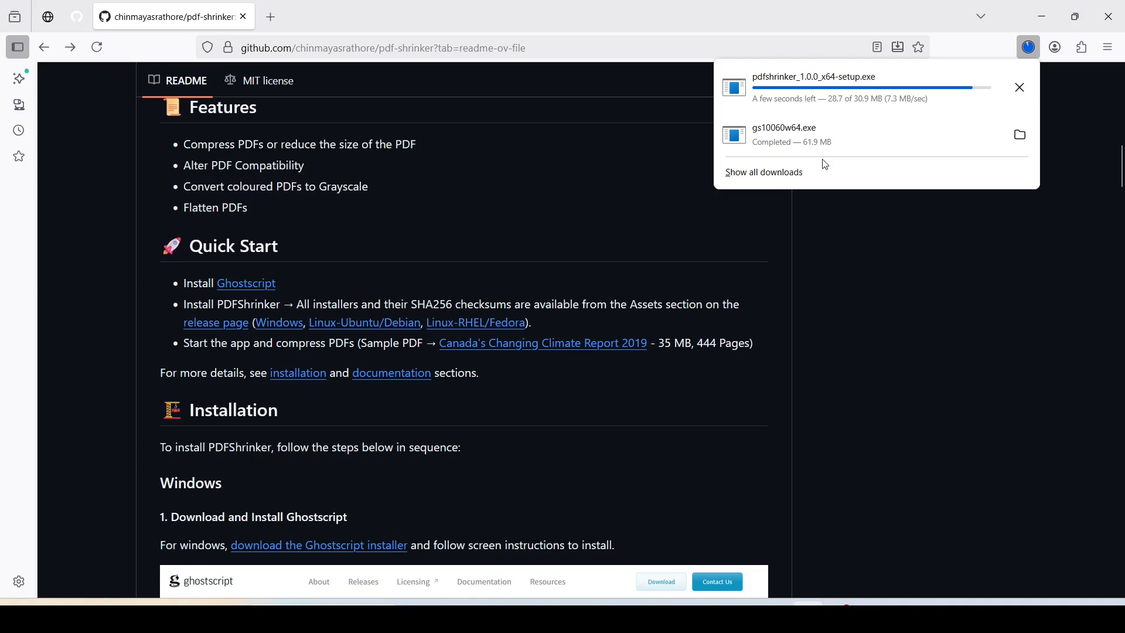
Launch pdfshrinker_1.0.0_x64-setup.exe, allow it to run despite the SmartScreen warning, and accept English as the setup language
left_click(859, 84)
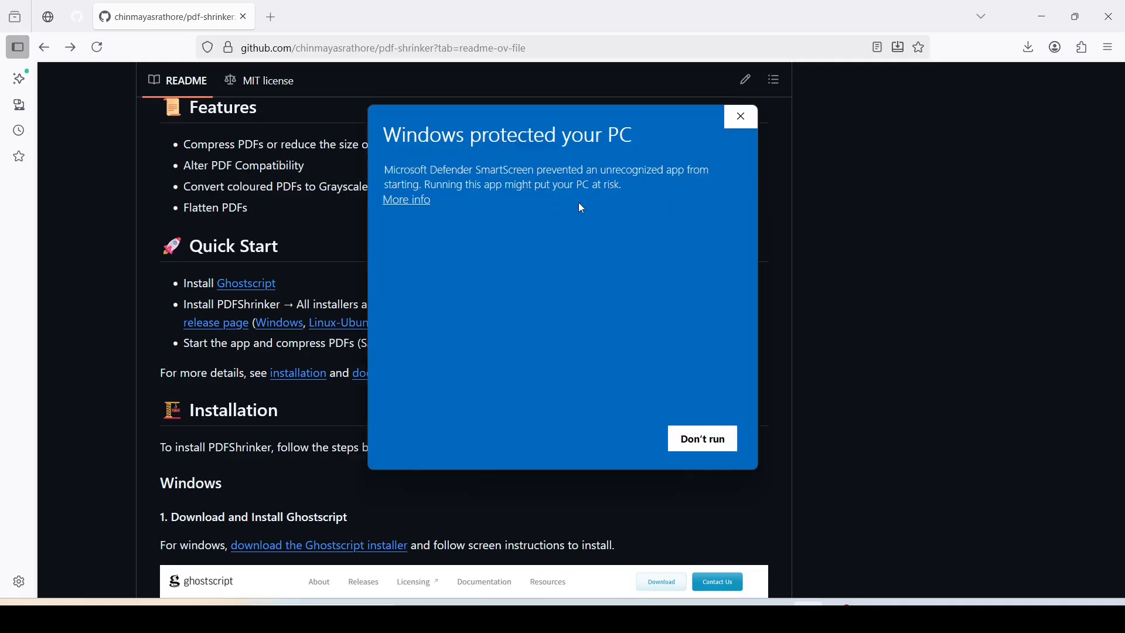
left_click(414, 202)
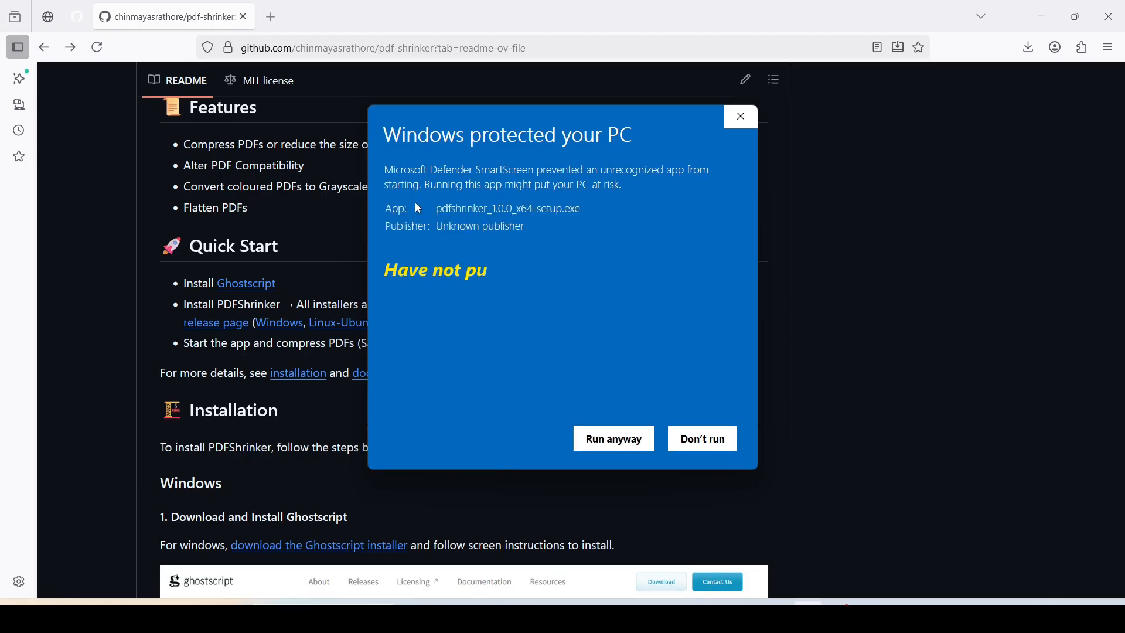
left_click(614, 440)
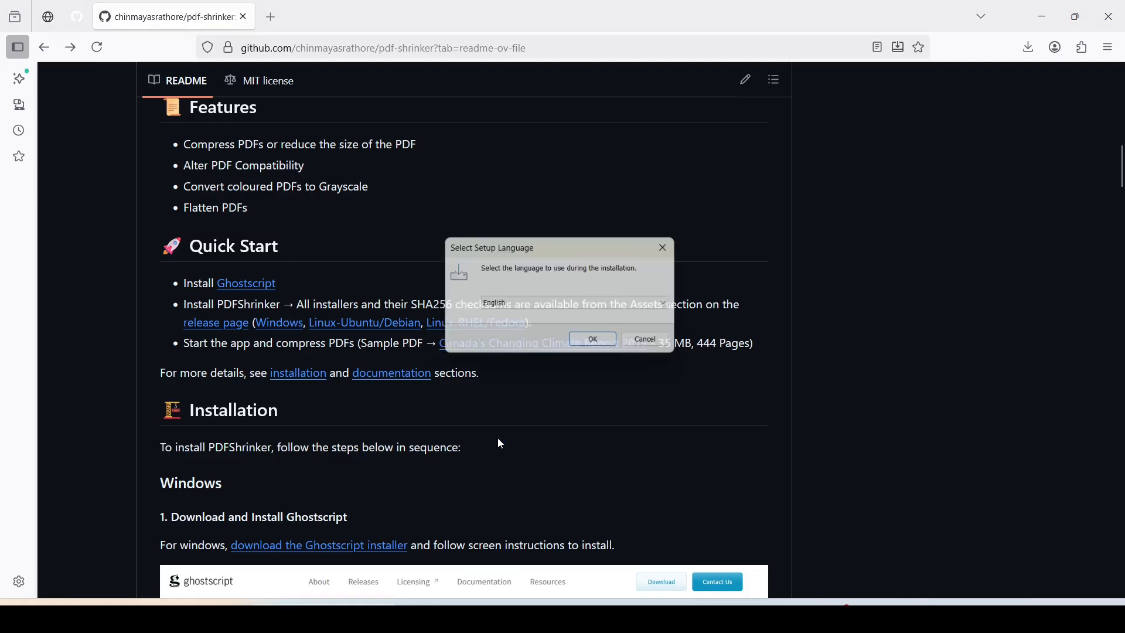
left_click(604, 346)
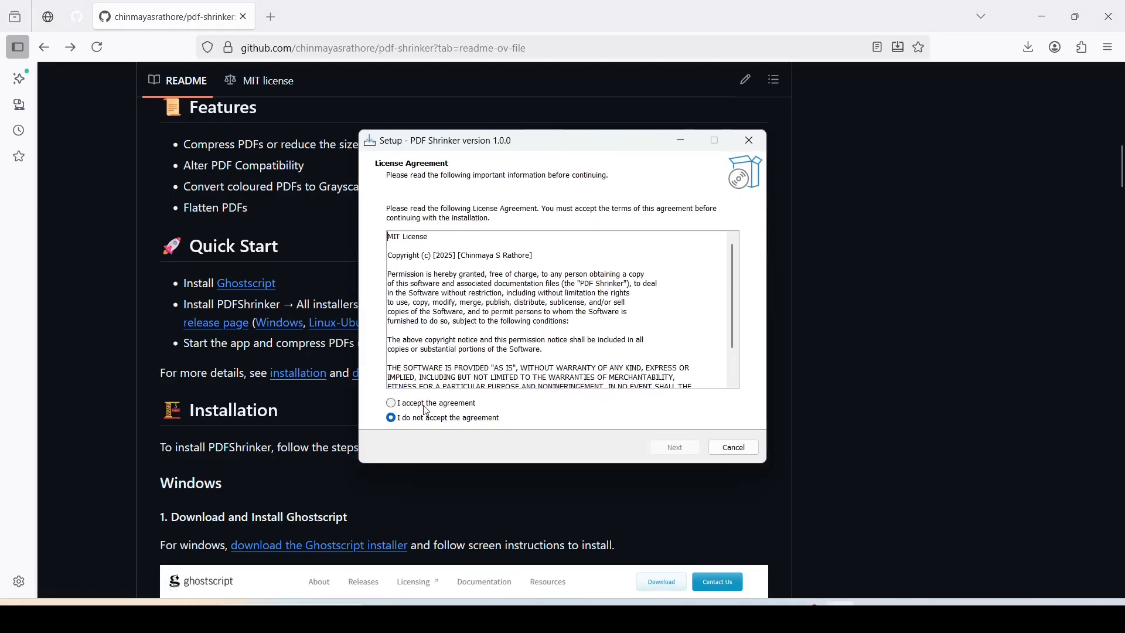
Accept the license agreement in the PDF Shrinker setup and exit the setup without installing
left_click(434, 405)
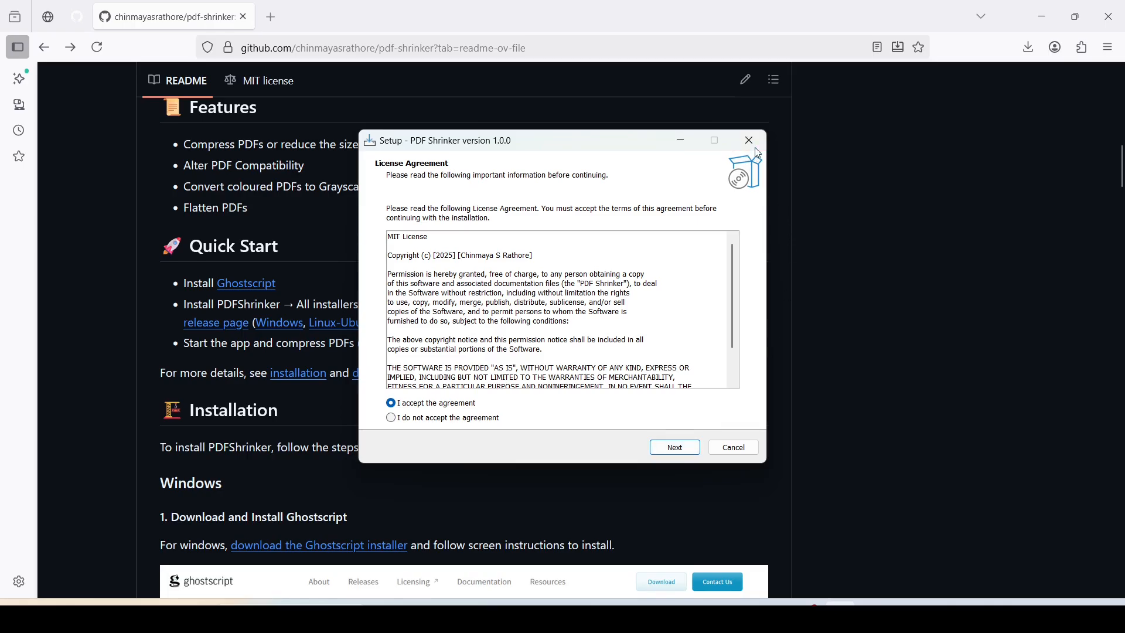
left_click(749, 449)
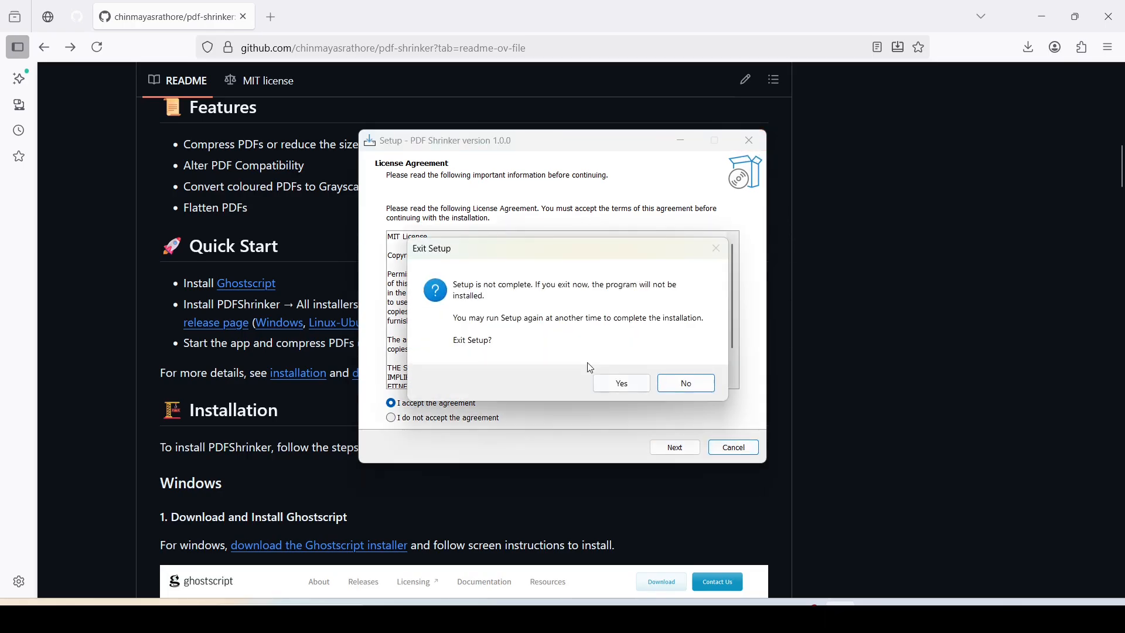
left_click(621, 385)
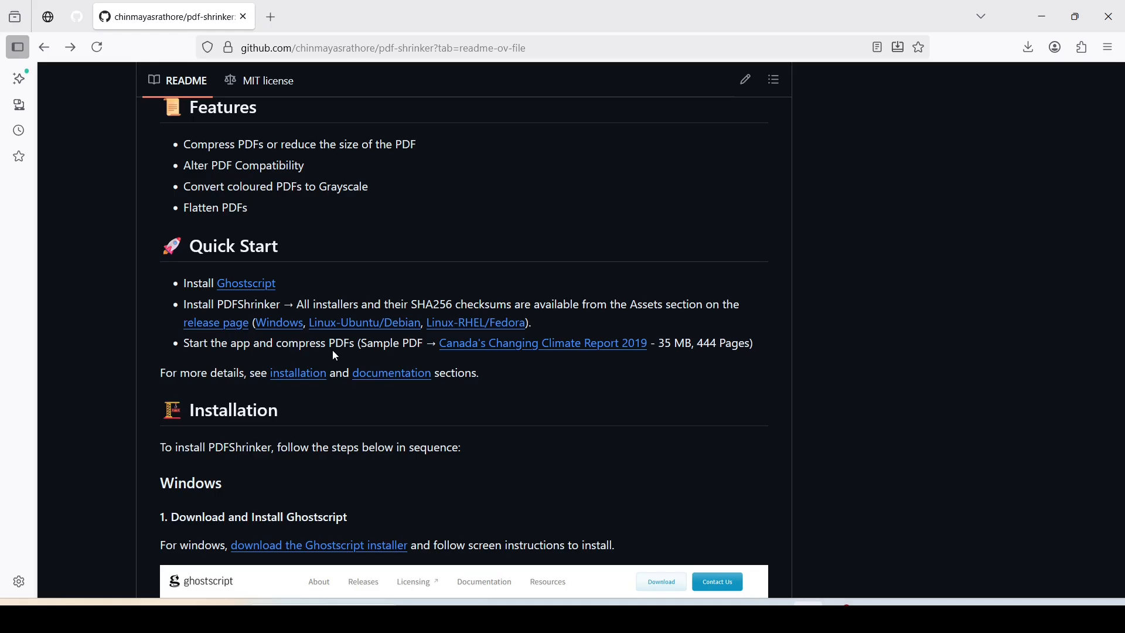
Open the sample PDF Canada's Changing Climate Report 2019, start saving a copy, cancel the save and return to the README
scroll(463, 210, "down", 10)
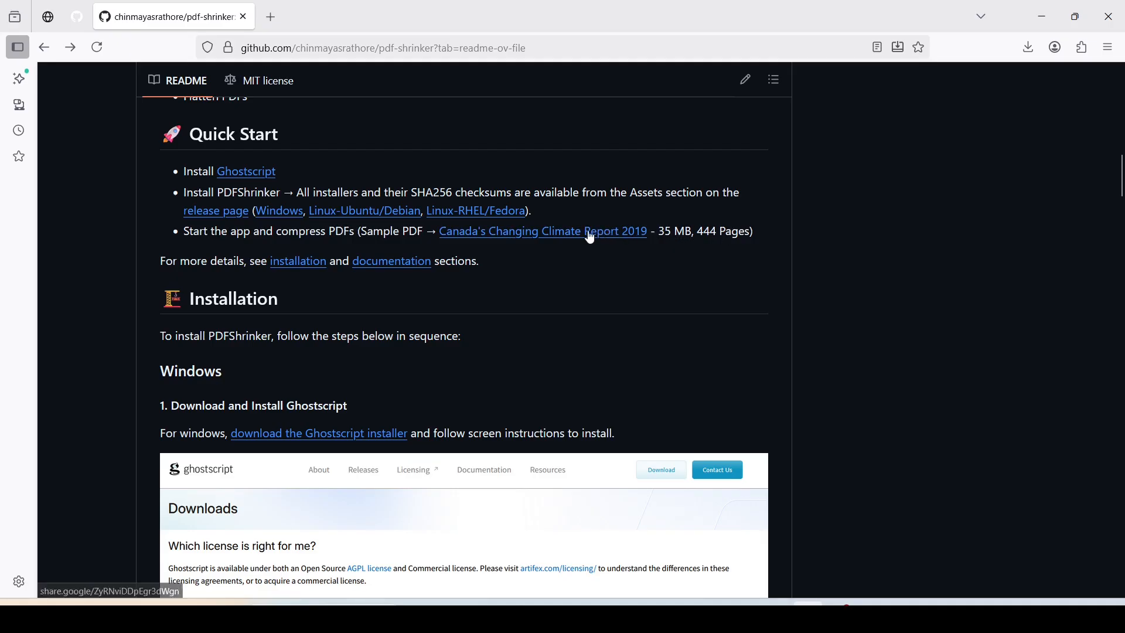
left_click(554, 232)
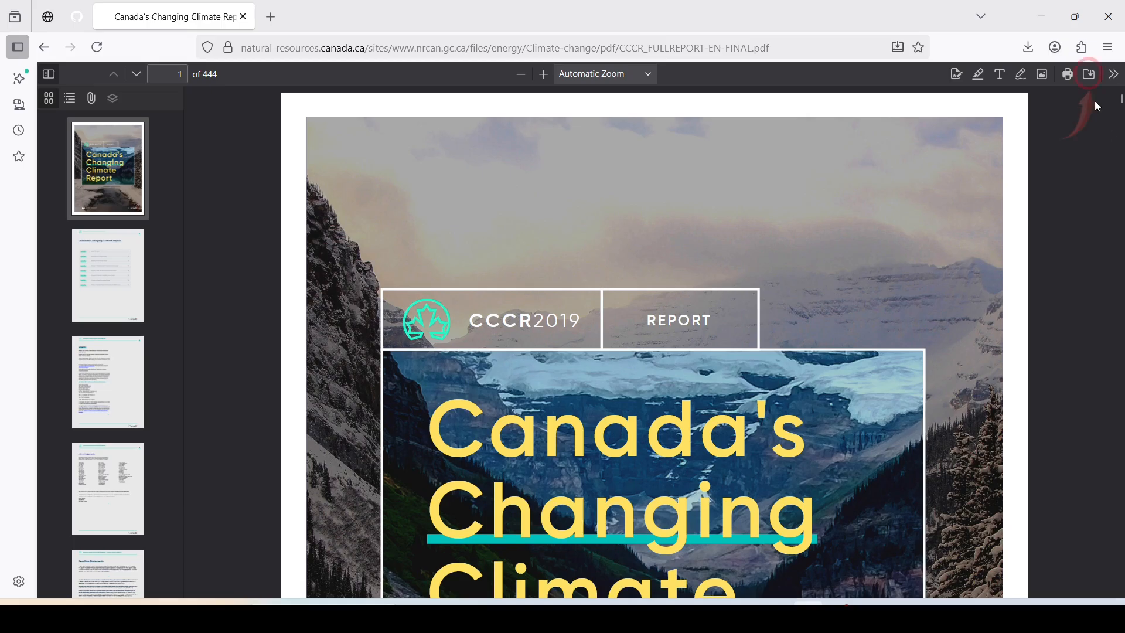
left_click(1090, 75)
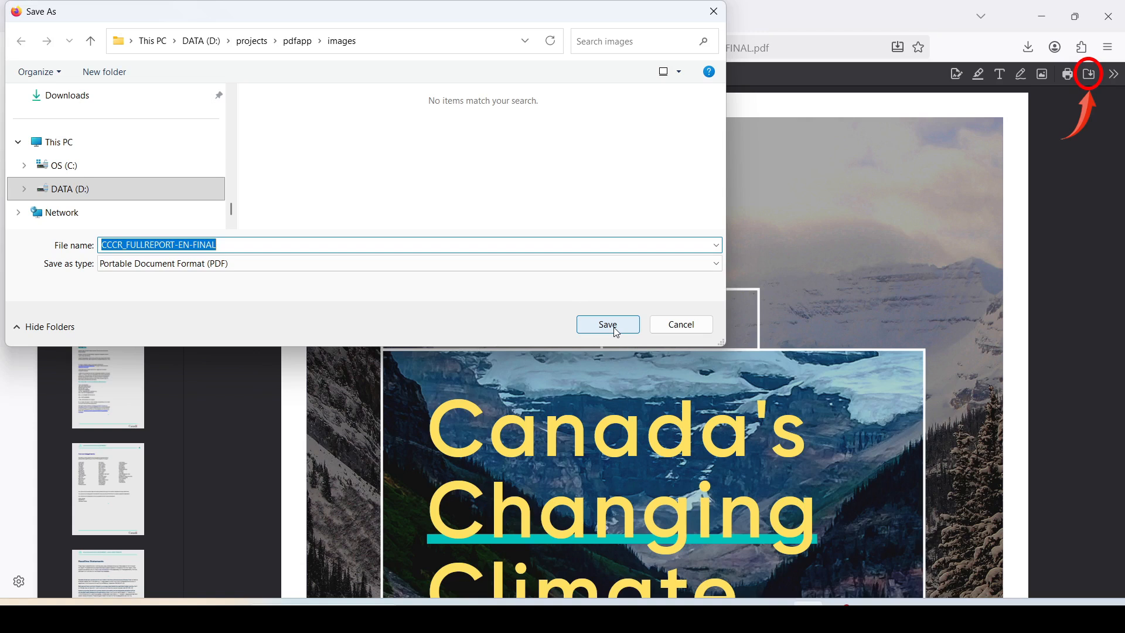
left_click(681, 326)
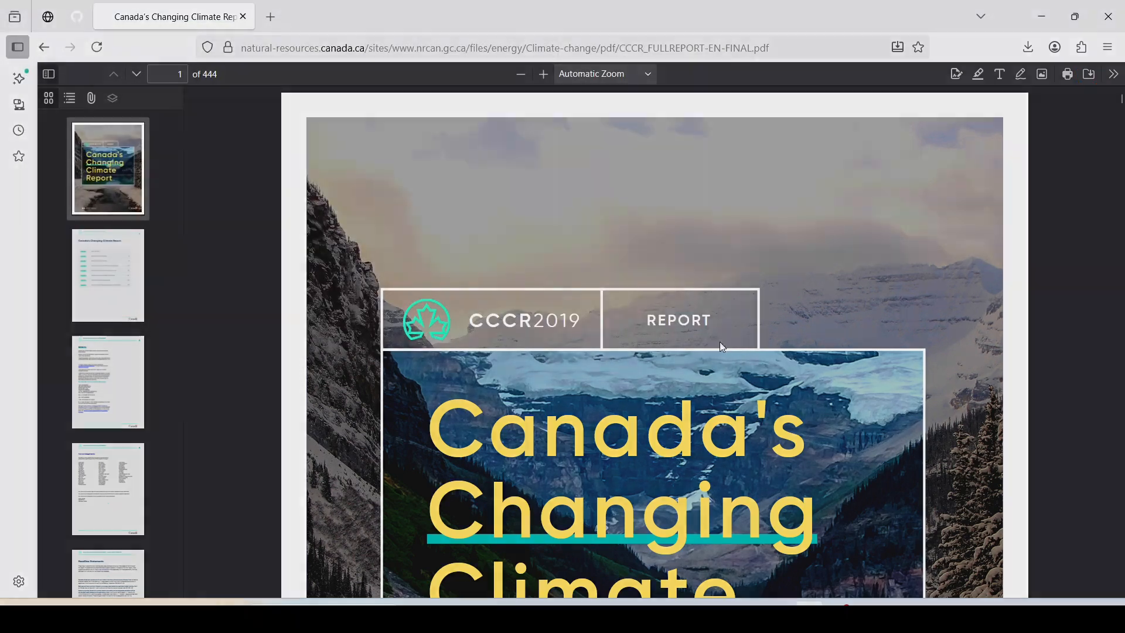
key("alt+Left")
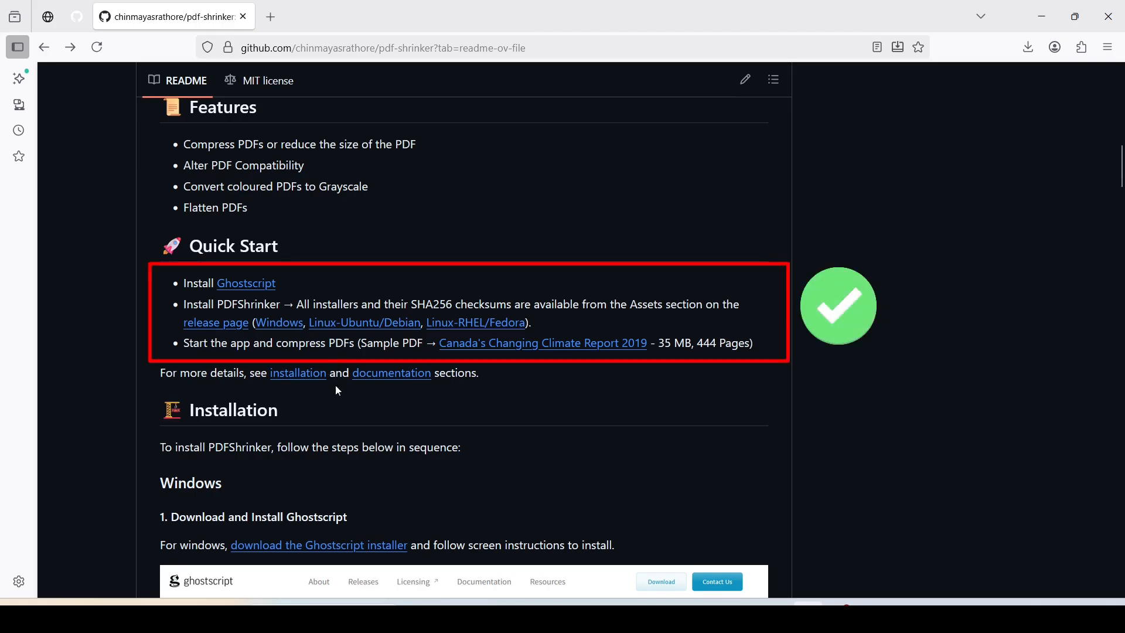
Search Windows for "pdf", switch to the PDF Shrinker app and enlarge its window
key("super")
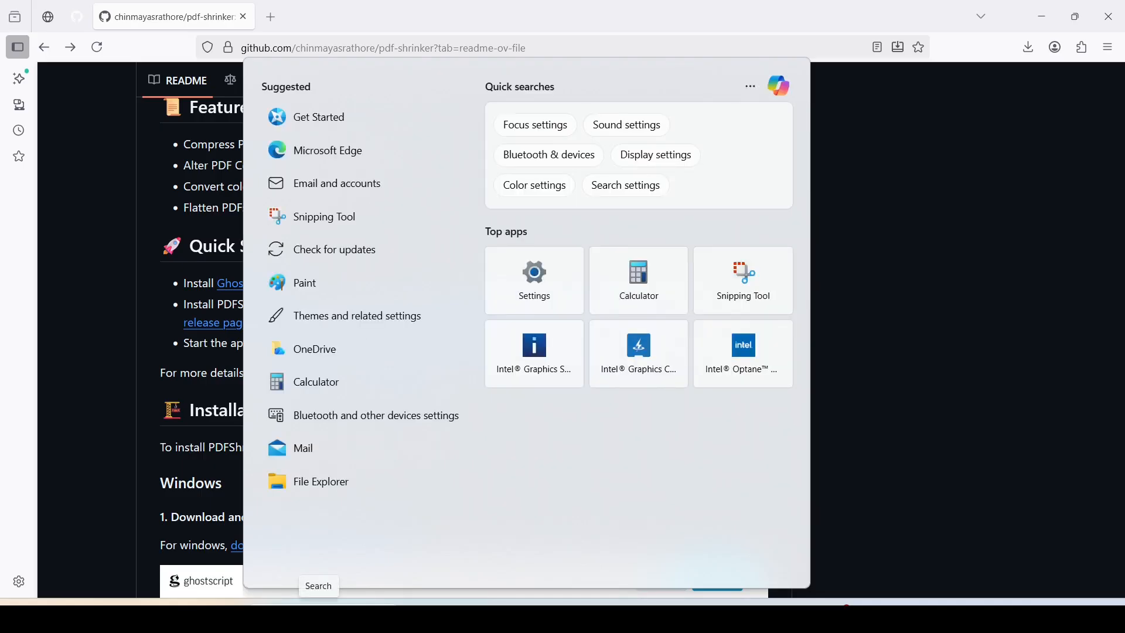
type("pdf")
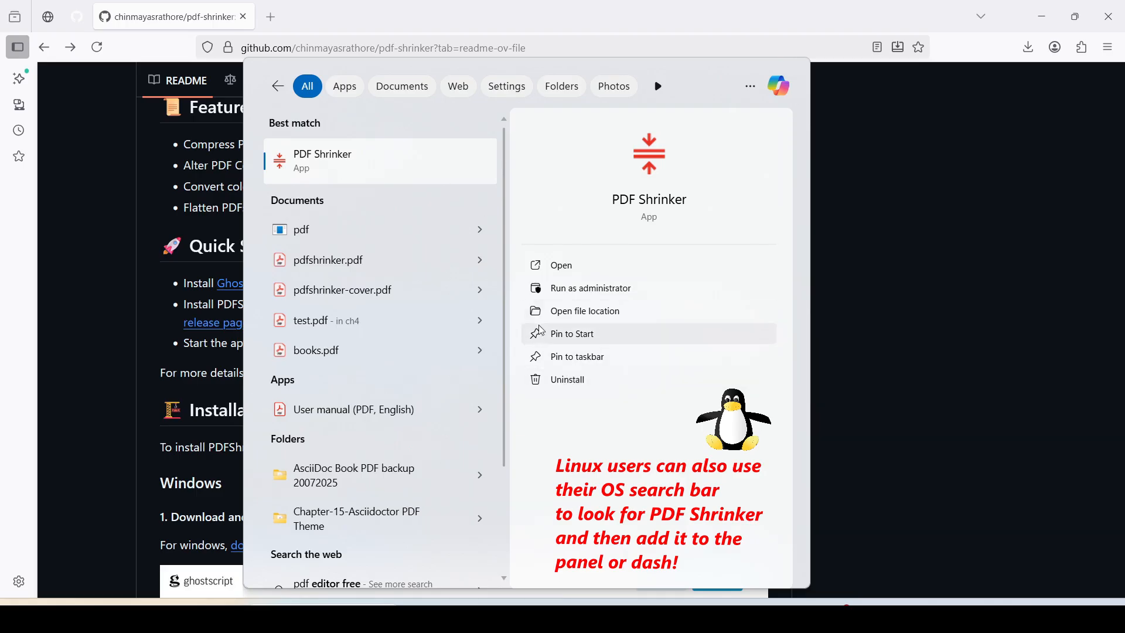
left_click(531, 206)
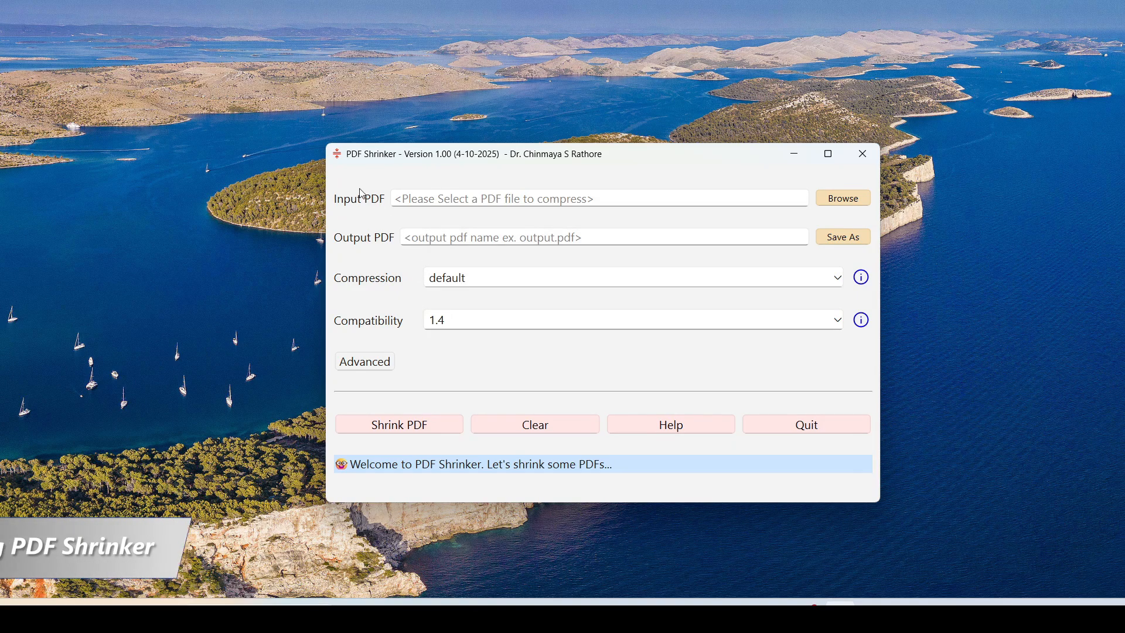
left_click_drag(330, 143, 272, 86)
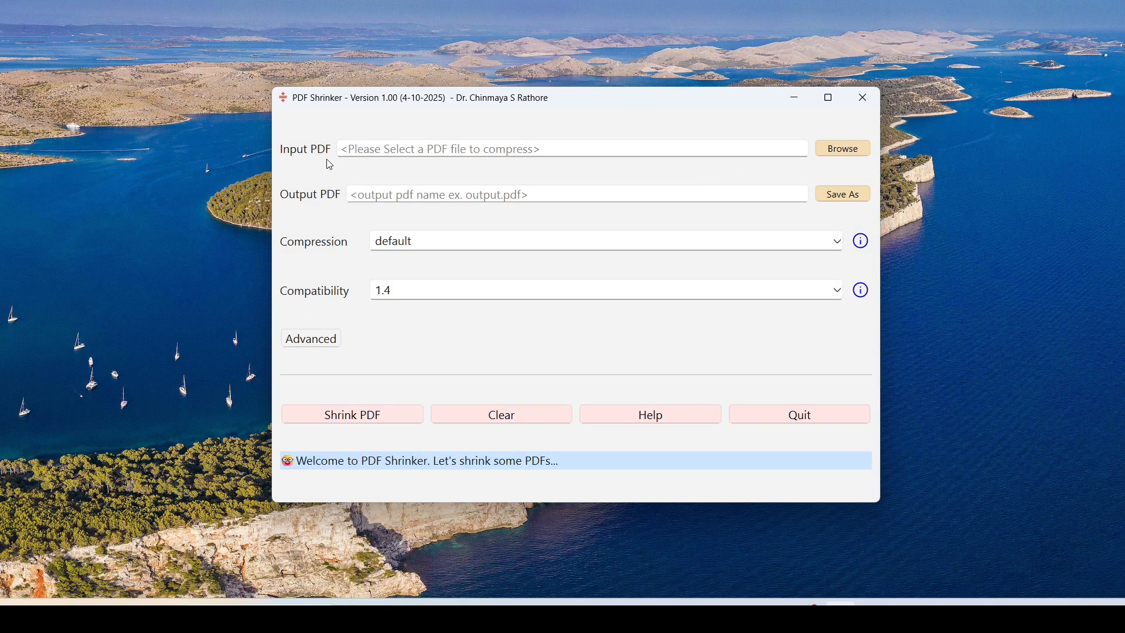
Choose CCCR_FULLREPORT-EN-FINAL from the pdfshrinker demo folder as the input PDF
left_click(844, 150)
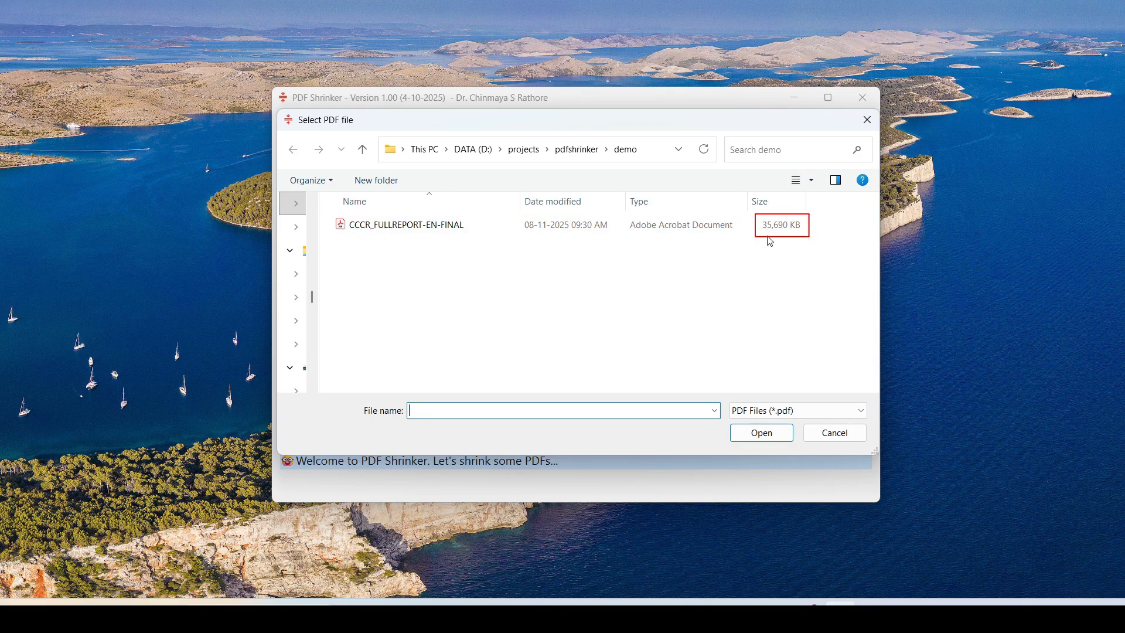
left_click(412, 232)
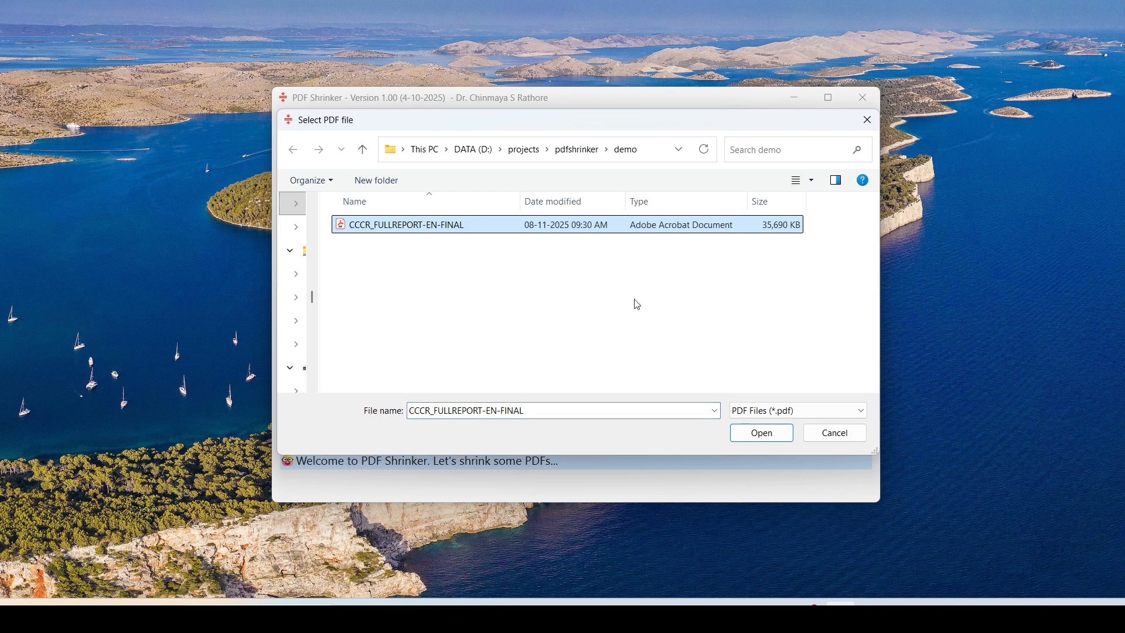
left_click(754, 438)
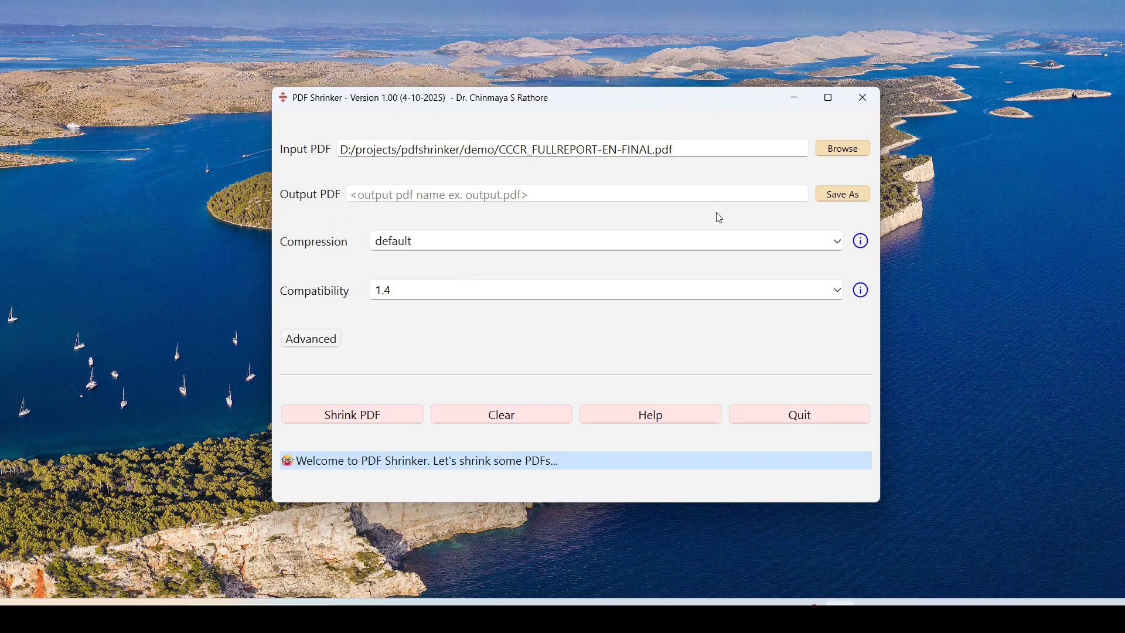
Set the output PDF to cccr-default in the pdfshrinker demo folder
left_click(840, 202)
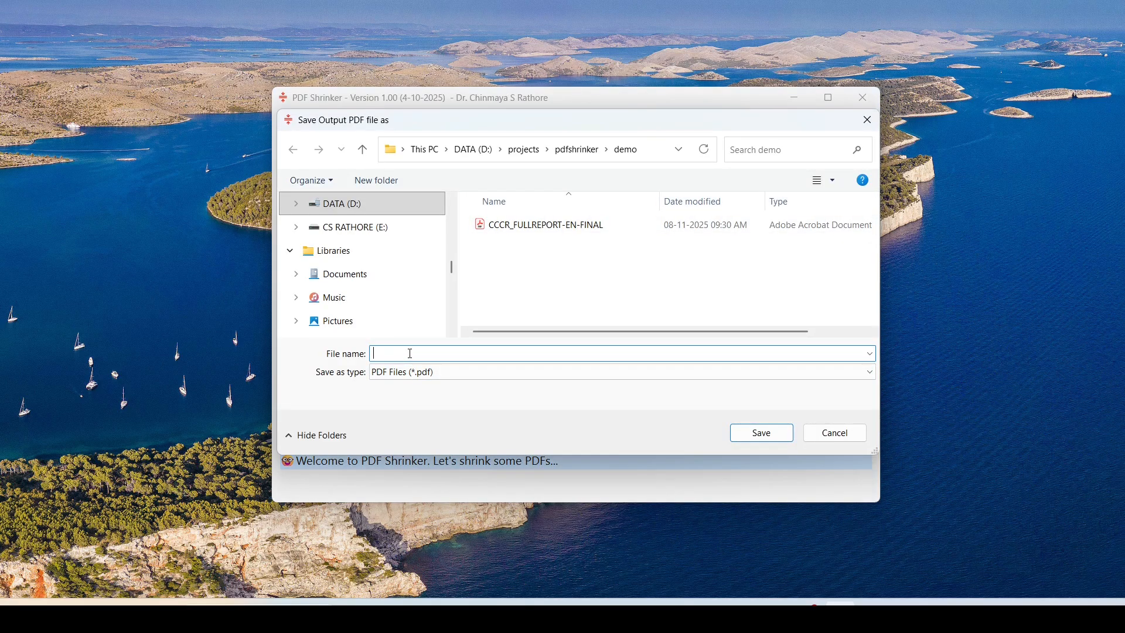
type("cccr")
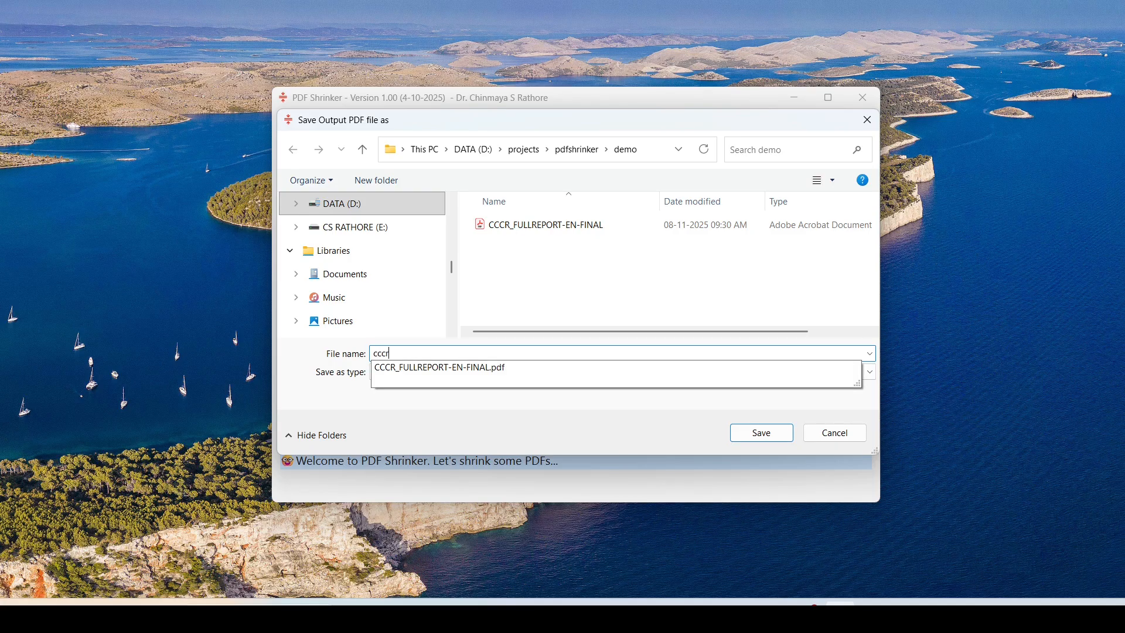
type("-default")
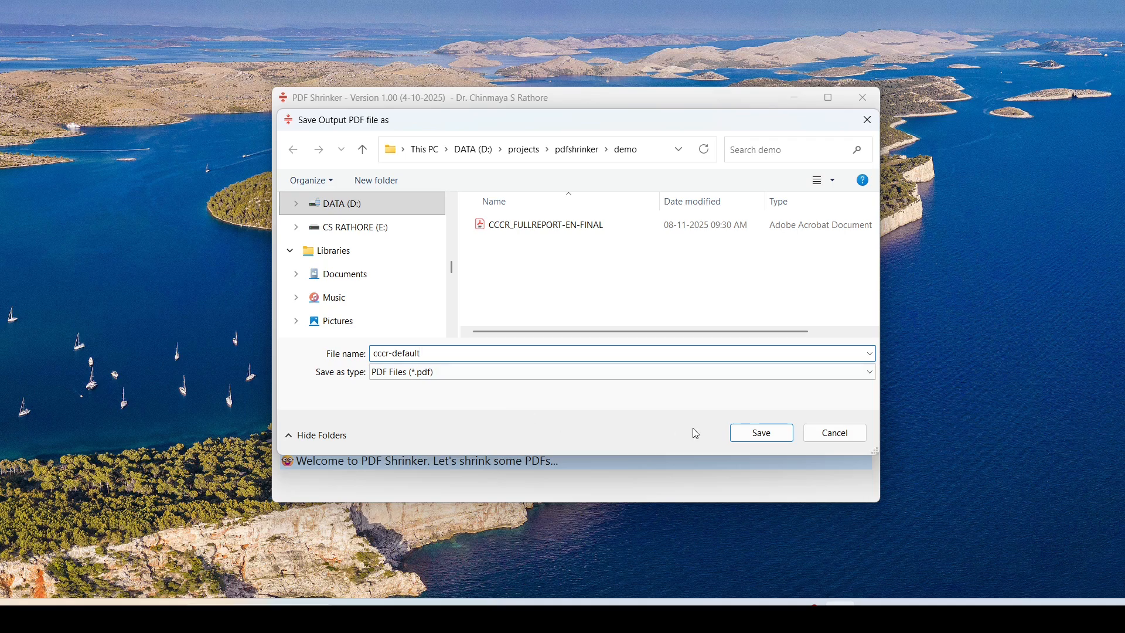
left_click(757, 437)
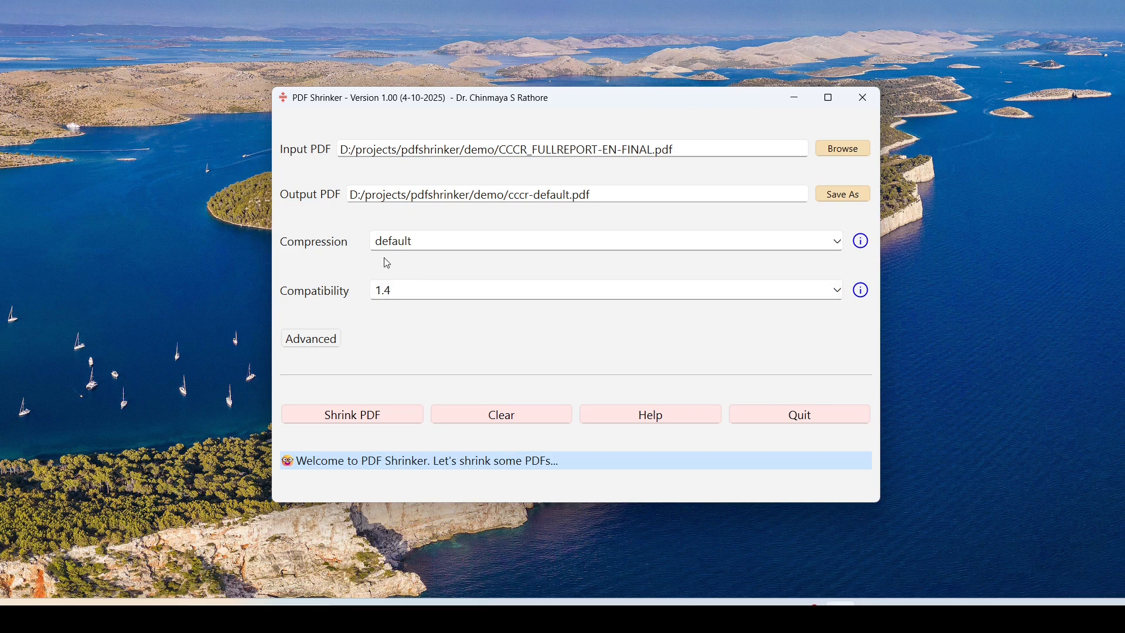
Read the help notes on the compression levels and on Acrobat compatibility, closing each one
left_click(864, 243)
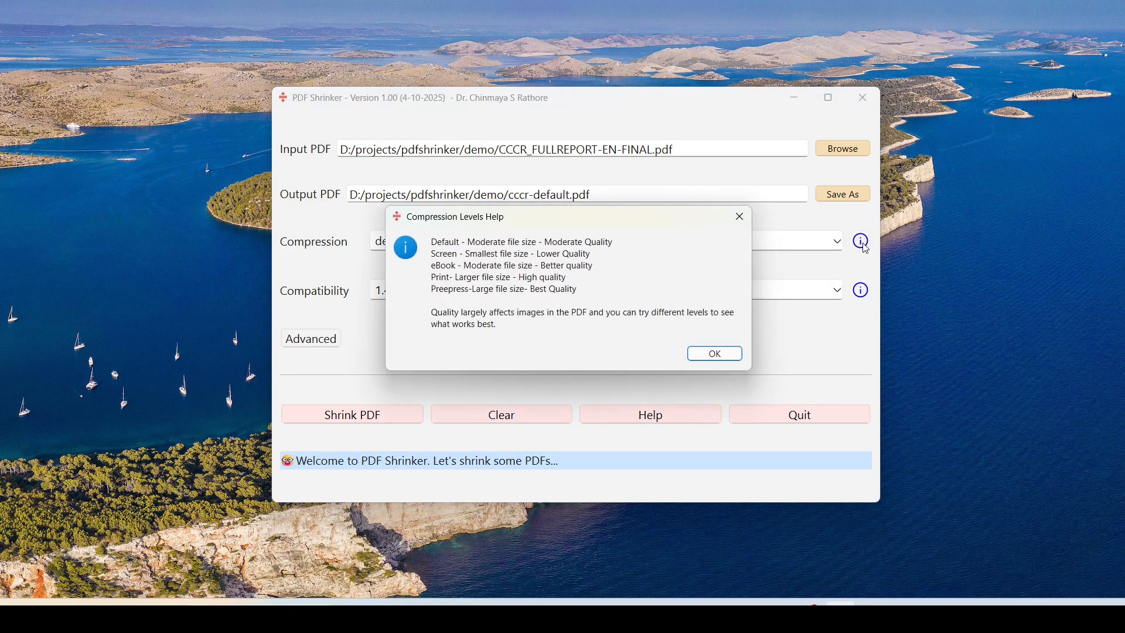
left_click(729, 354)
left_click(861, 291)
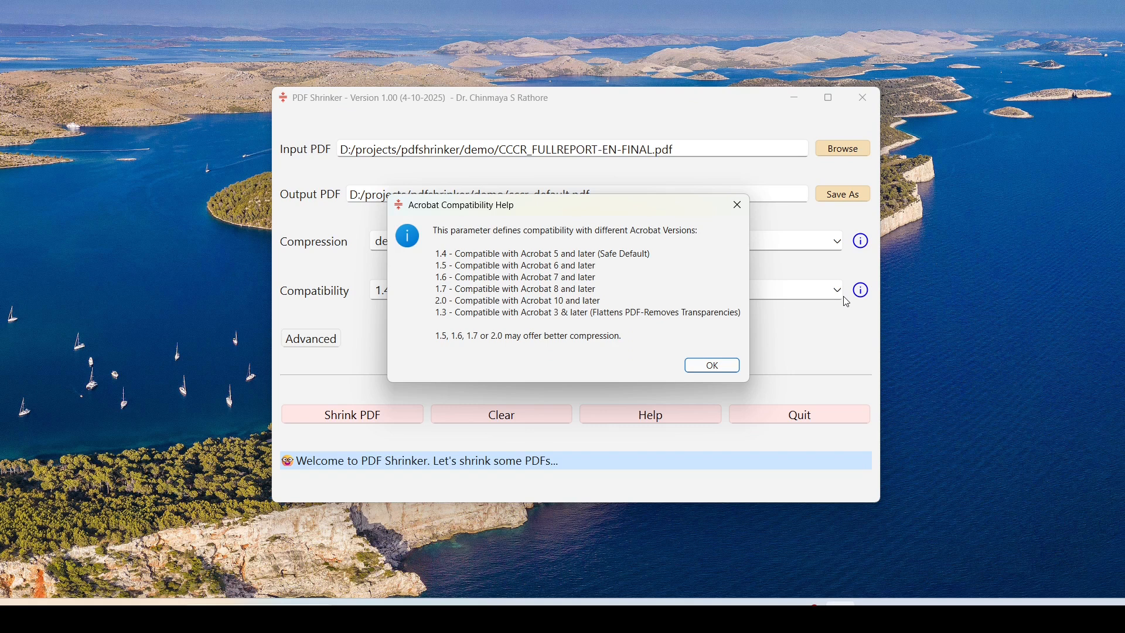
left_click(722, 370)
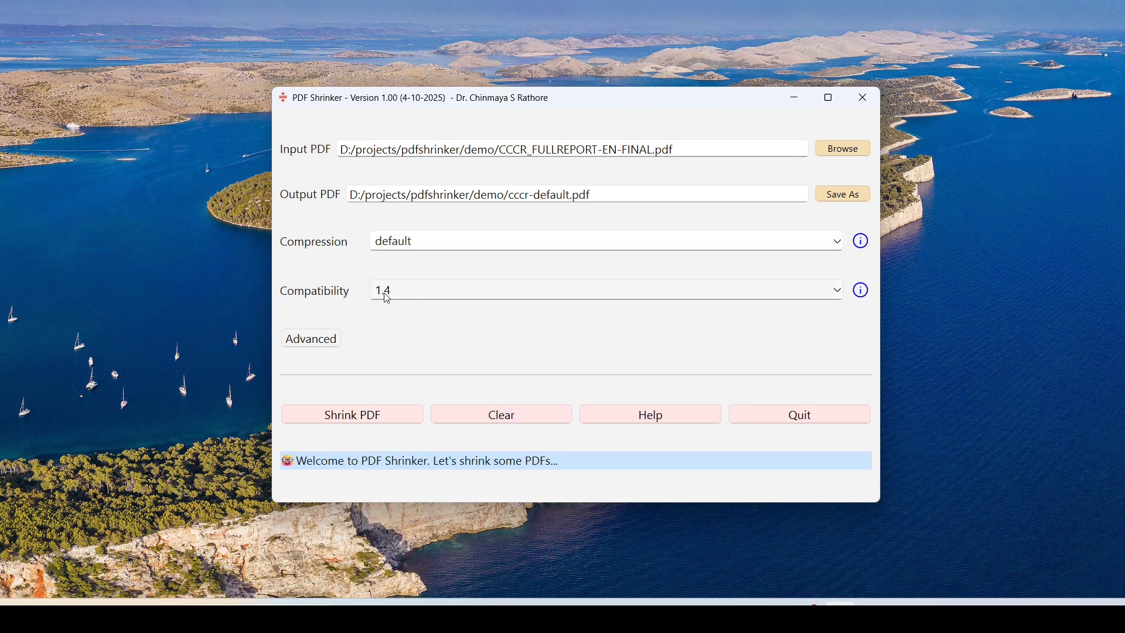
Shrink the PDF with default compression and compatibility 1.4, and compare the file sizes in the demo folder
left_click(394, 417)
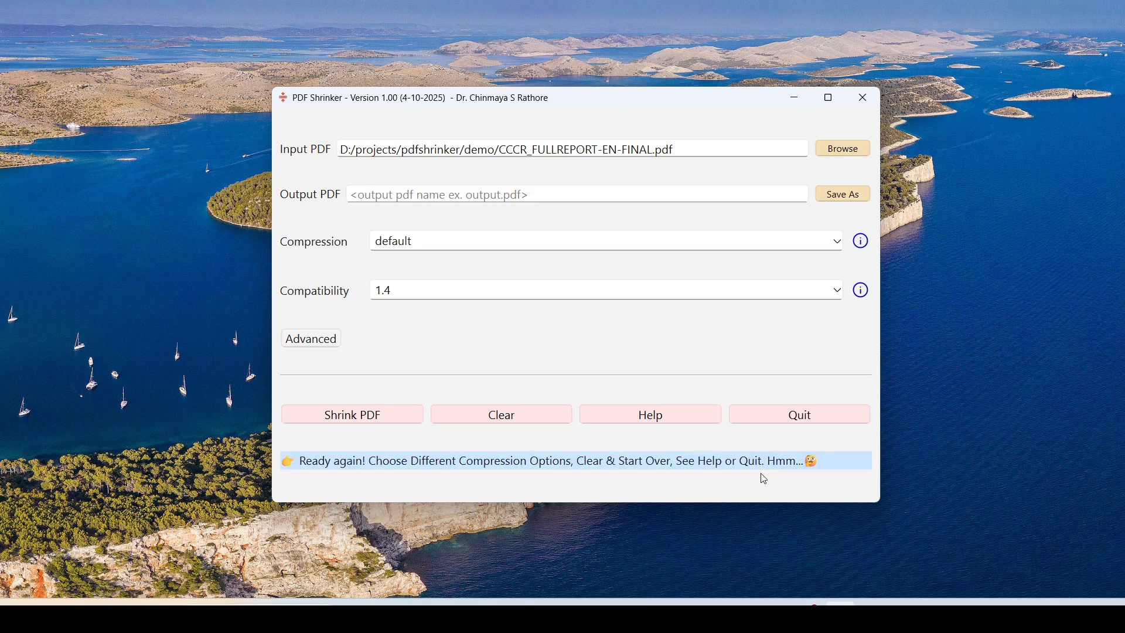
left_click(581, 614)
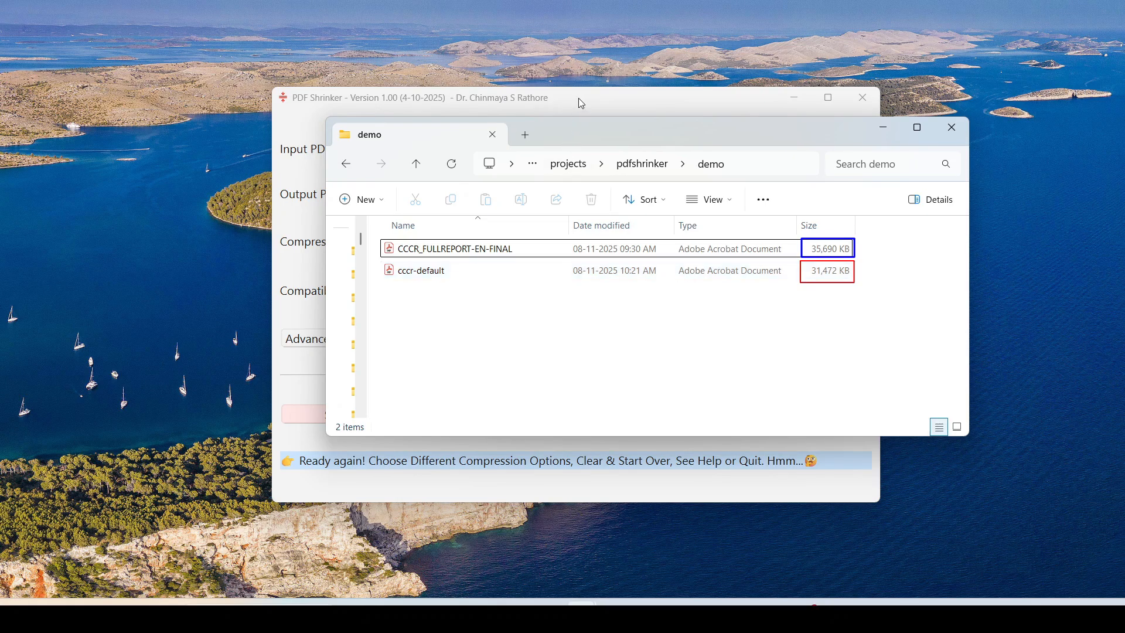
left_click(701, 107)
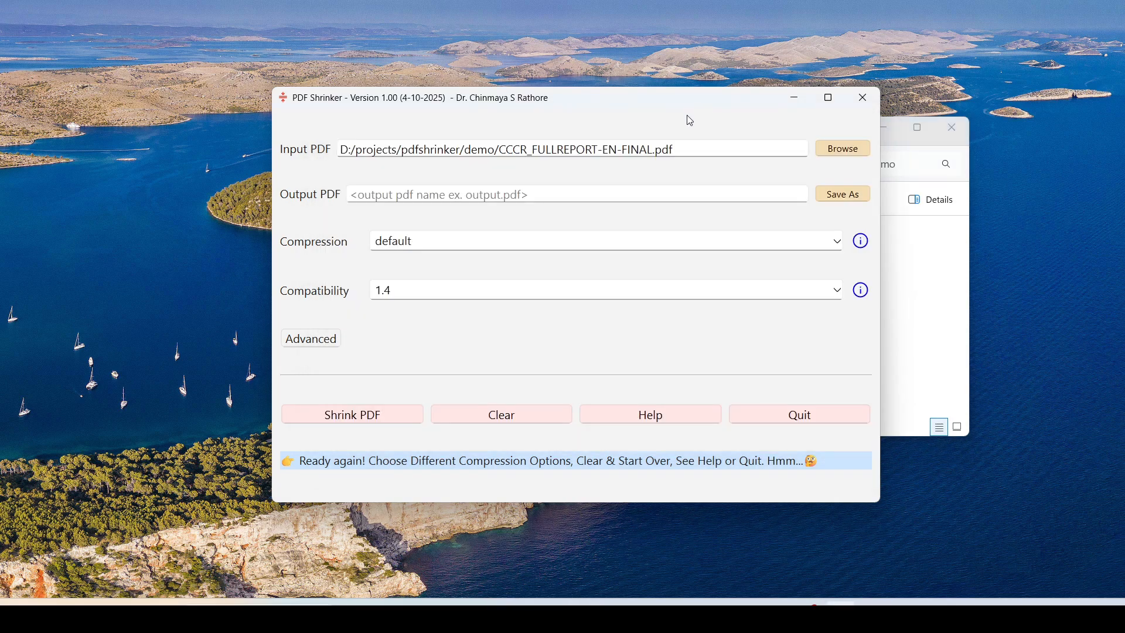
Review the available compression levels and set the compression to ebook
left_click(435, 252)
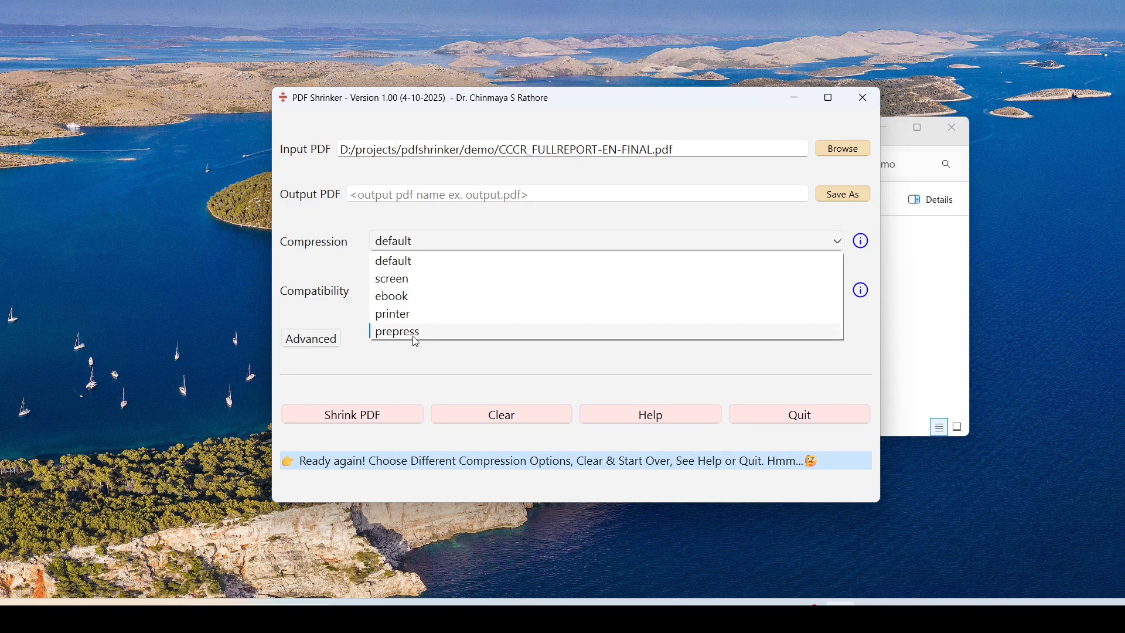
left_click(656, 378)
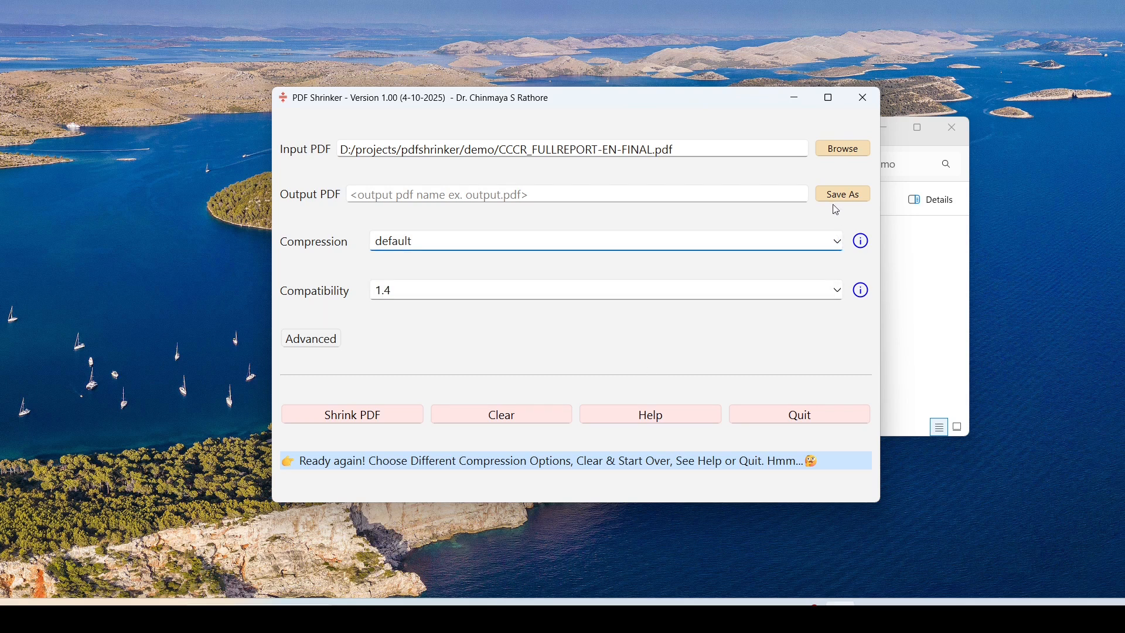
left_click(836, 242)
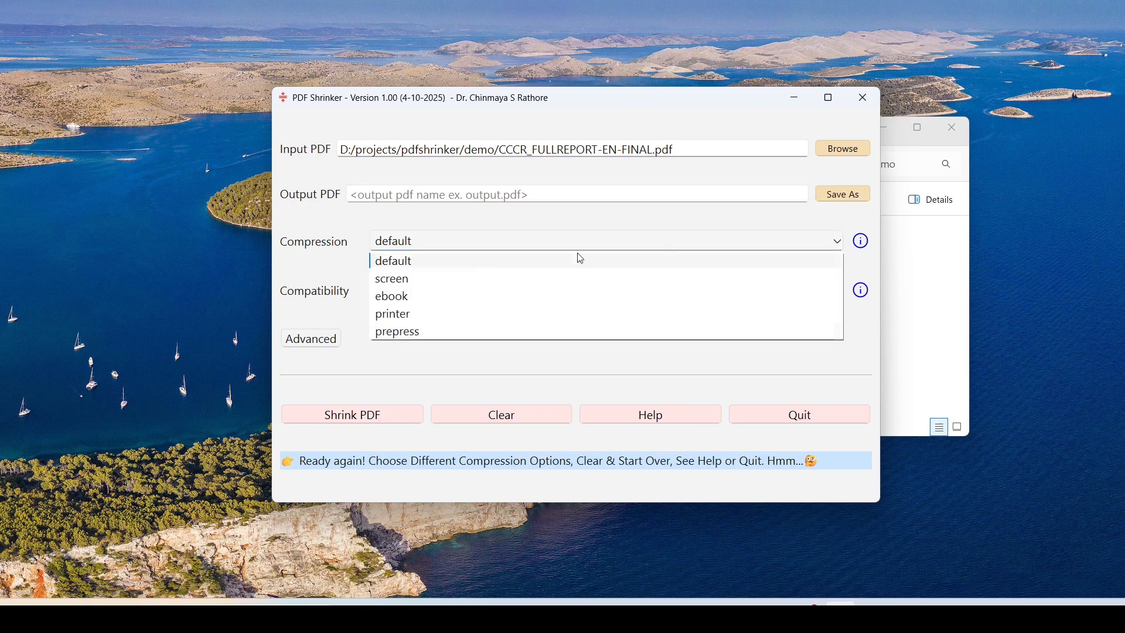
left_click(426, 298)
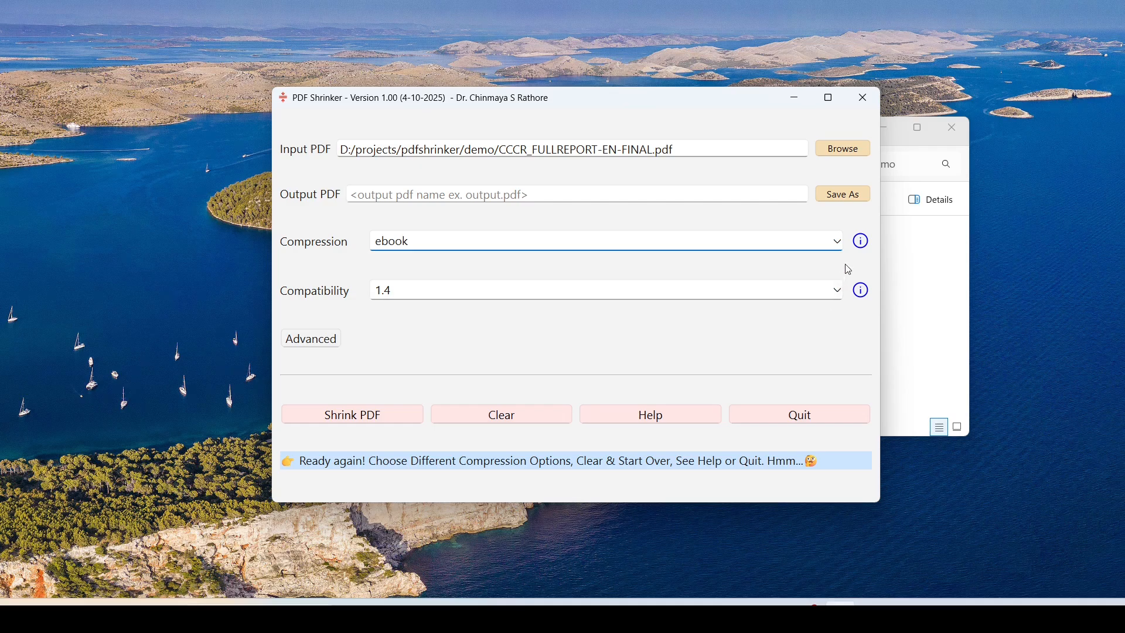
Set the output PDF to cccr-ebook in the demo folder, basing the name on the existing cccr-default file
left_click(843, 195)
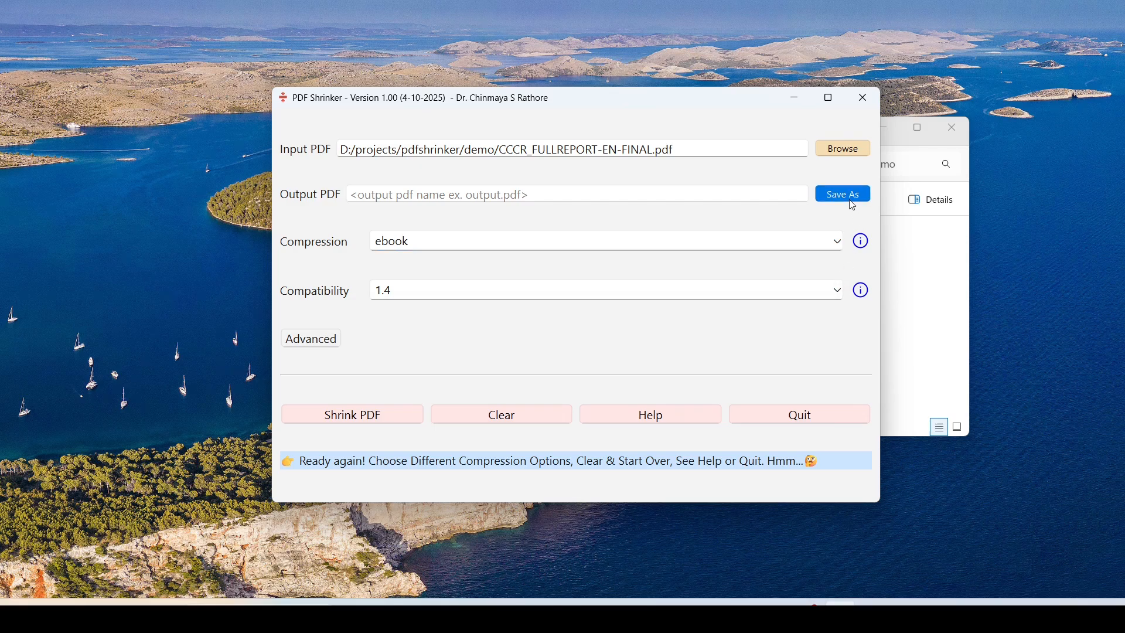
left_click(510, 246)
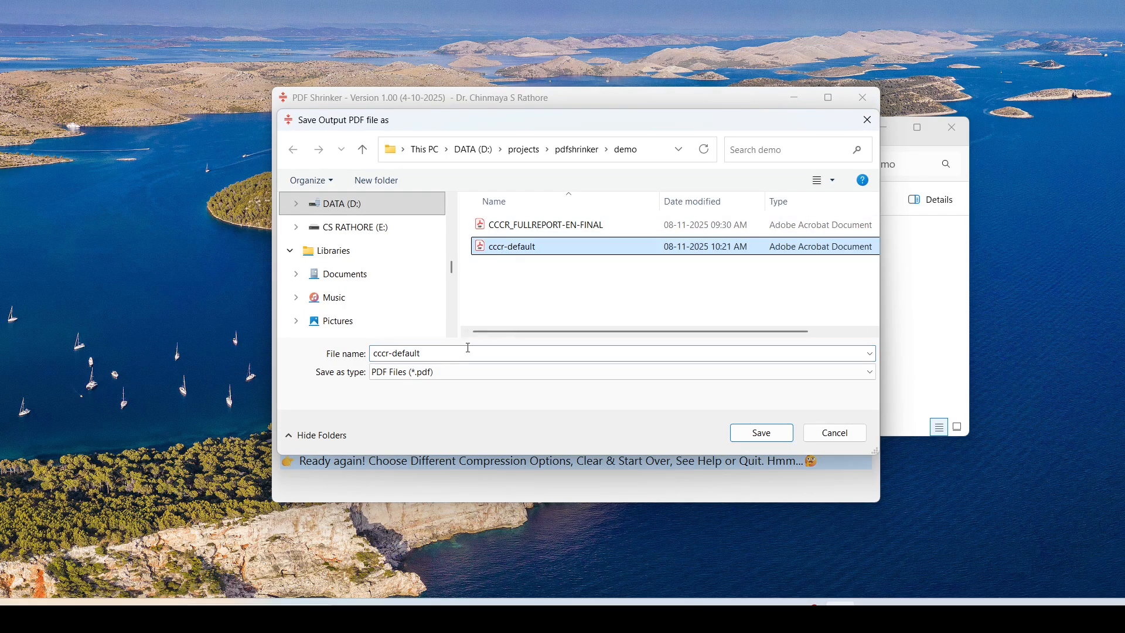
left_click(441, 353)
left_click(441, 353)
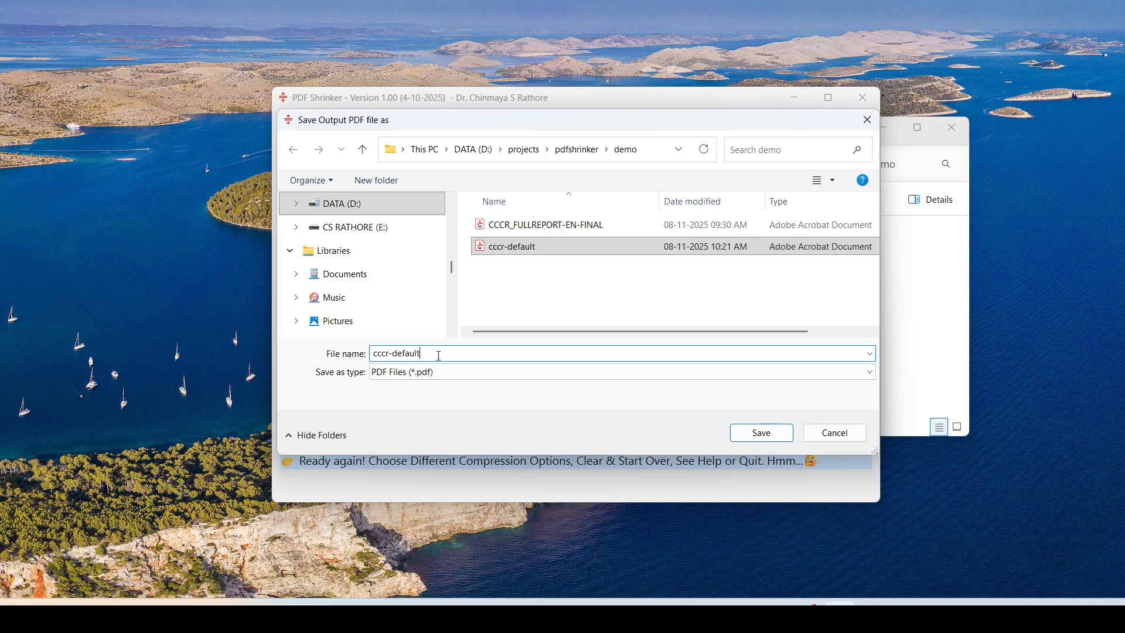
key("BackSpace")
key("BackSpace")
key("BackSpace")
key("Escape")
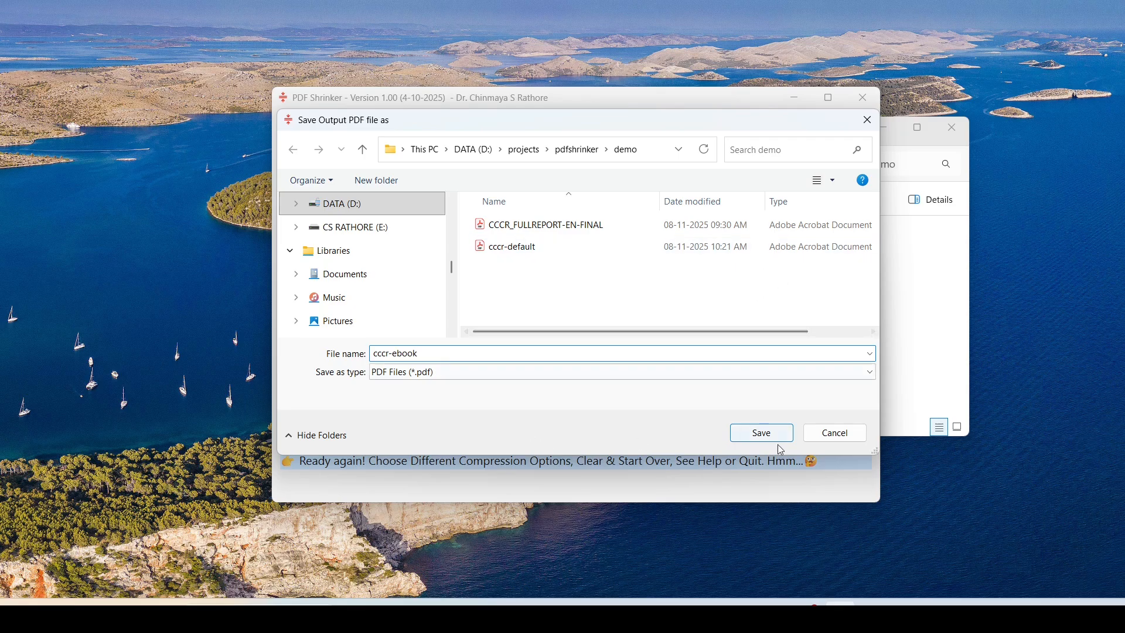
left_click(762, 433)
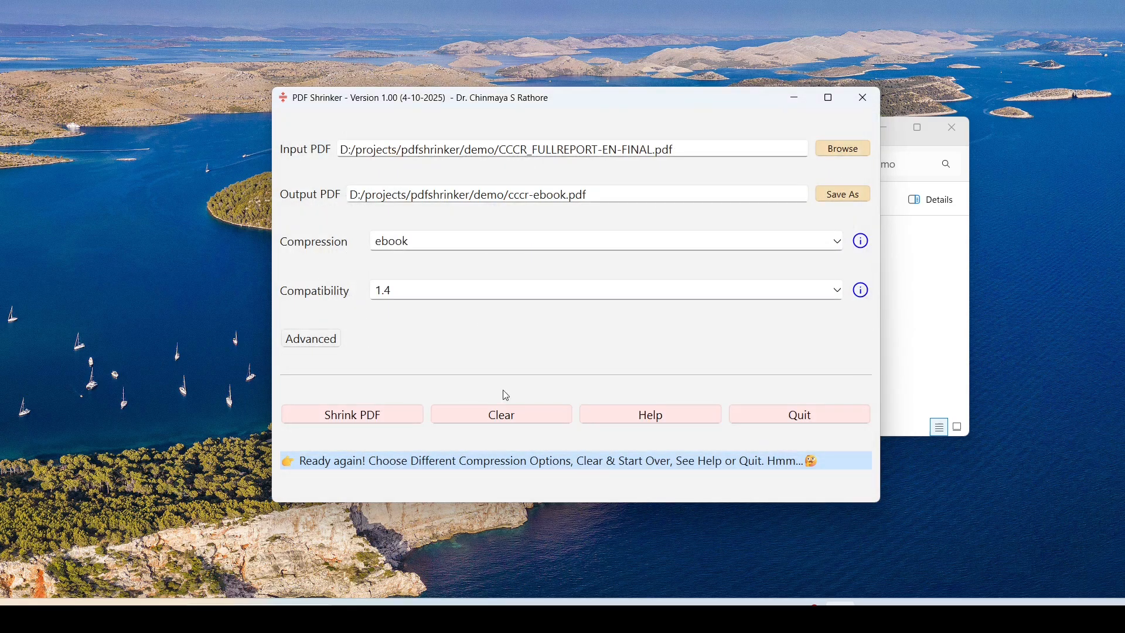
Set the compatibility to 1.5 and shrink the PDF with these settings
left_click(407, 299)
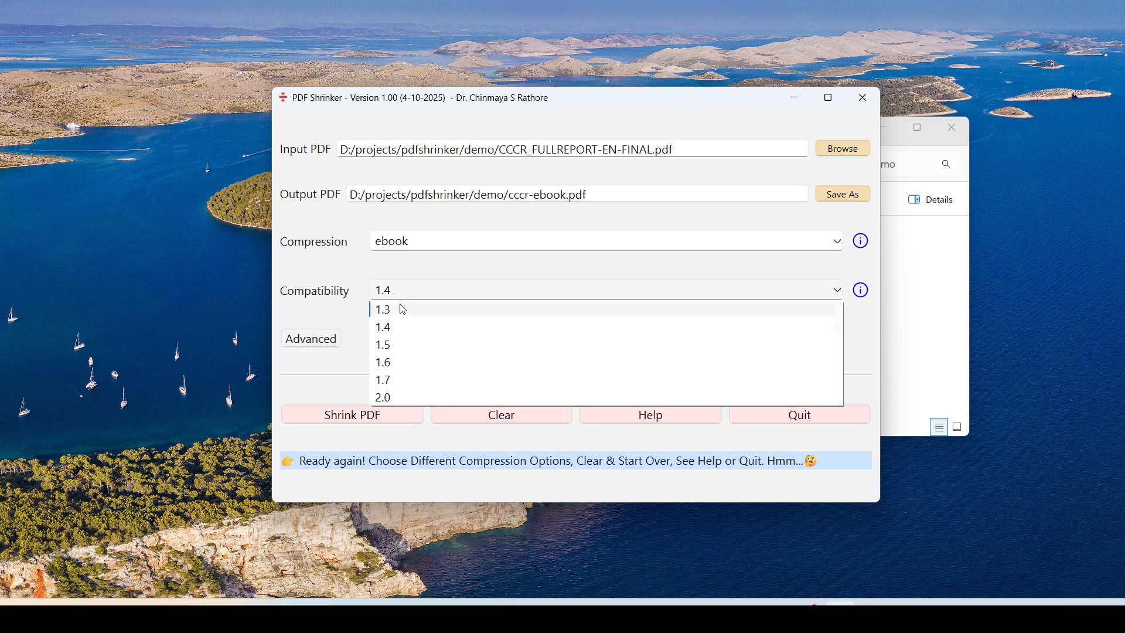
left_click(421, 348)
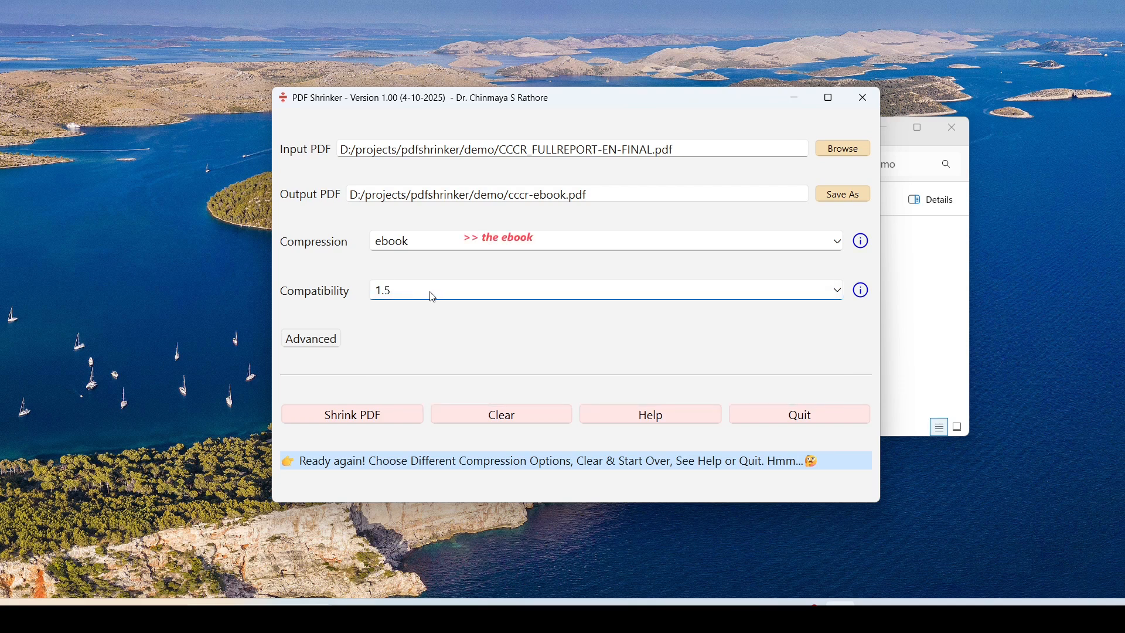
left_click(391, 416)
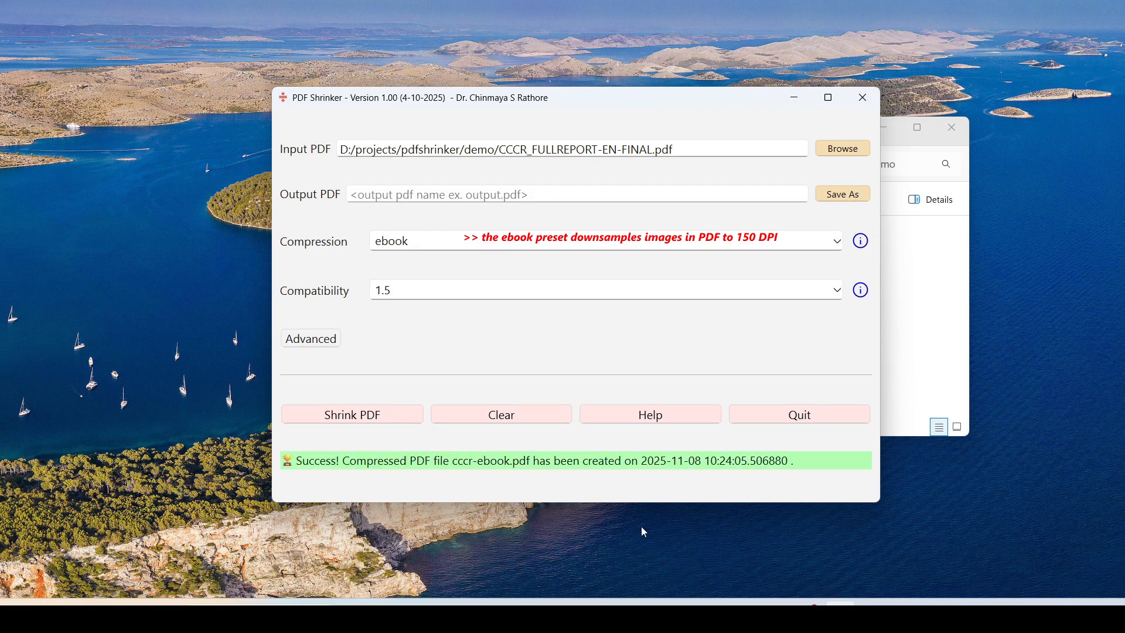
Check the size of cccr-ebook in the demo folder and open it in a maximized Acrobat Reader with page thumbnails shown
mouse_move(564, 602)
left_click(504, 548)
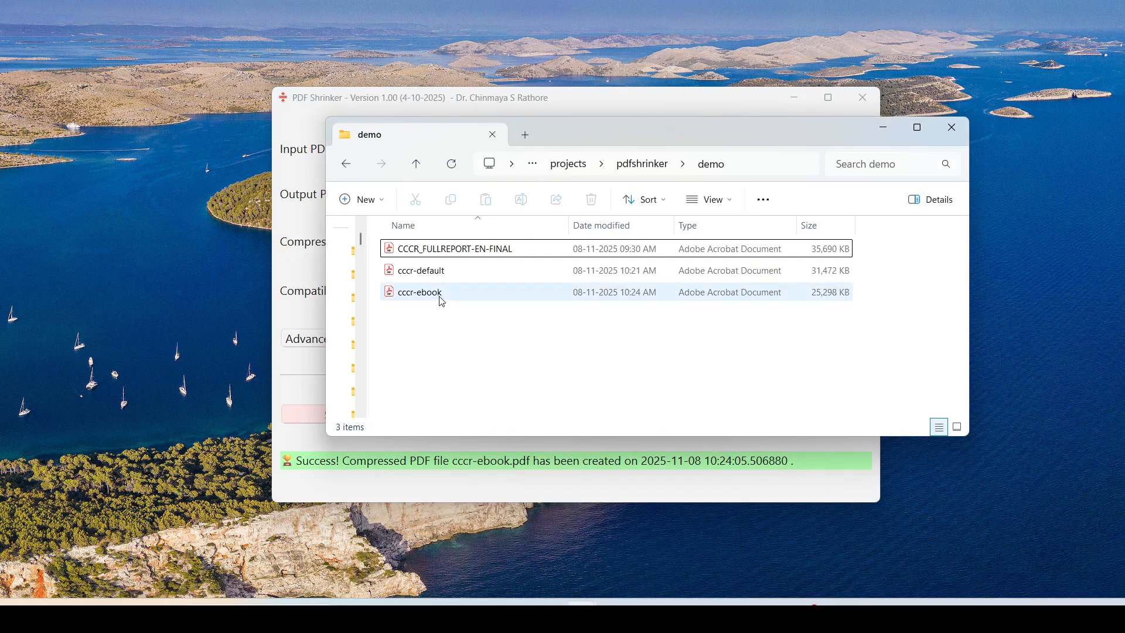
mouse_move(443, 301)
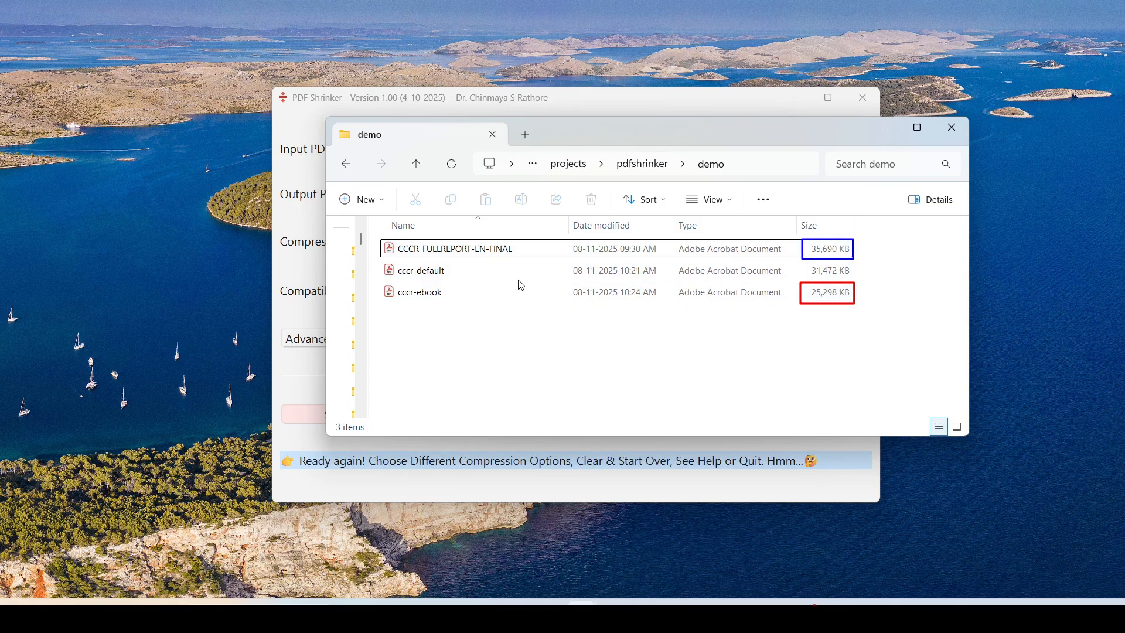
double_click(460, 299)
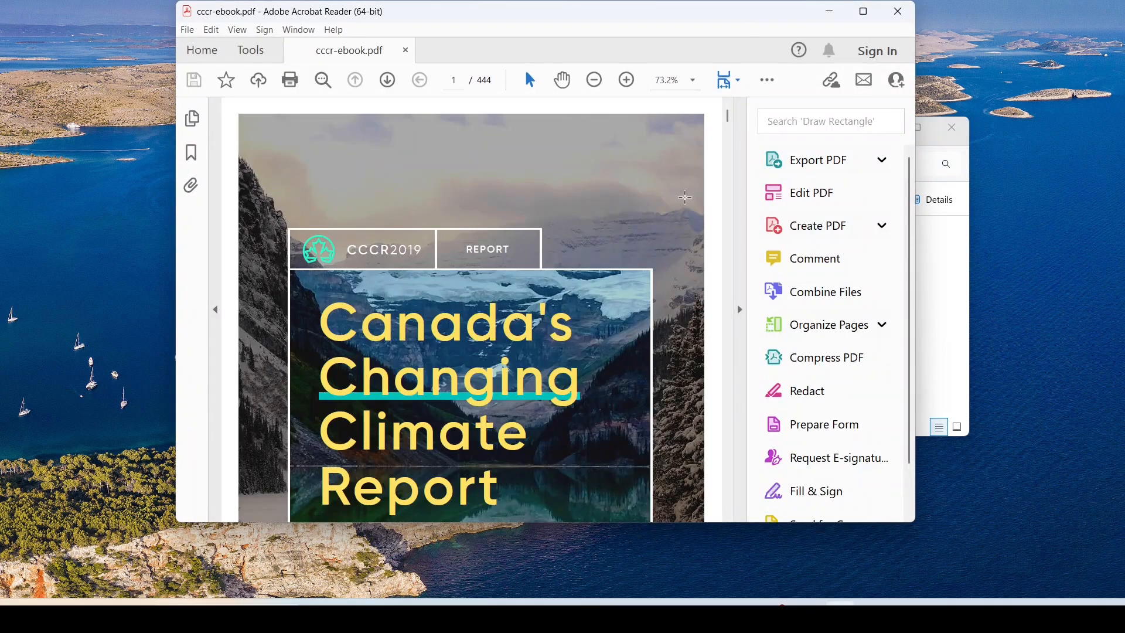
left_click(863, 11)
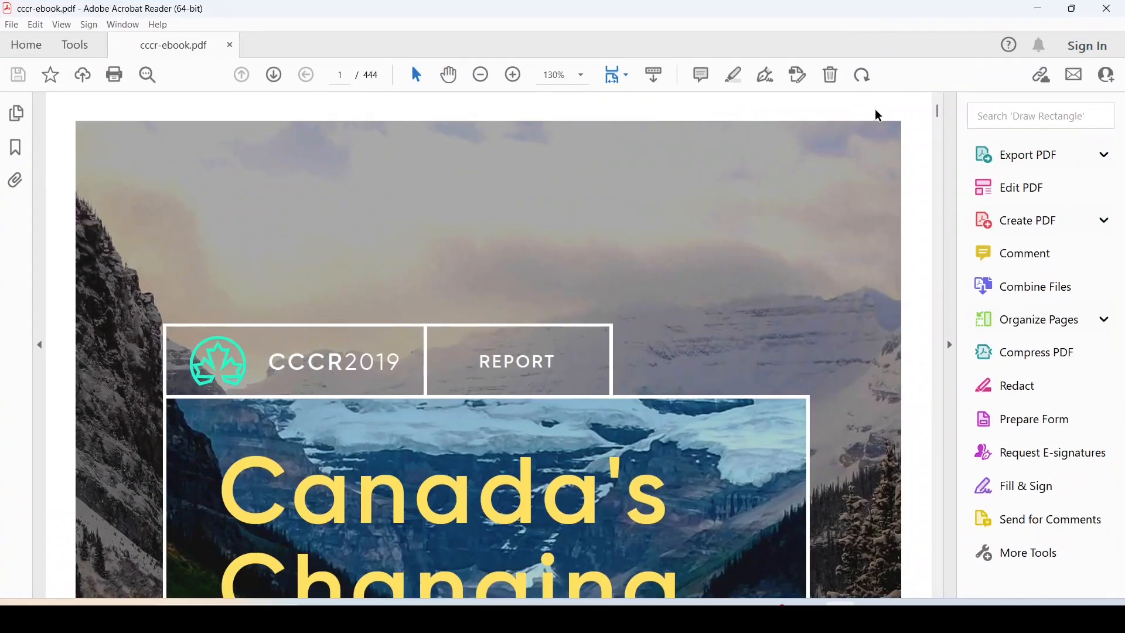
left_click(950, 345)
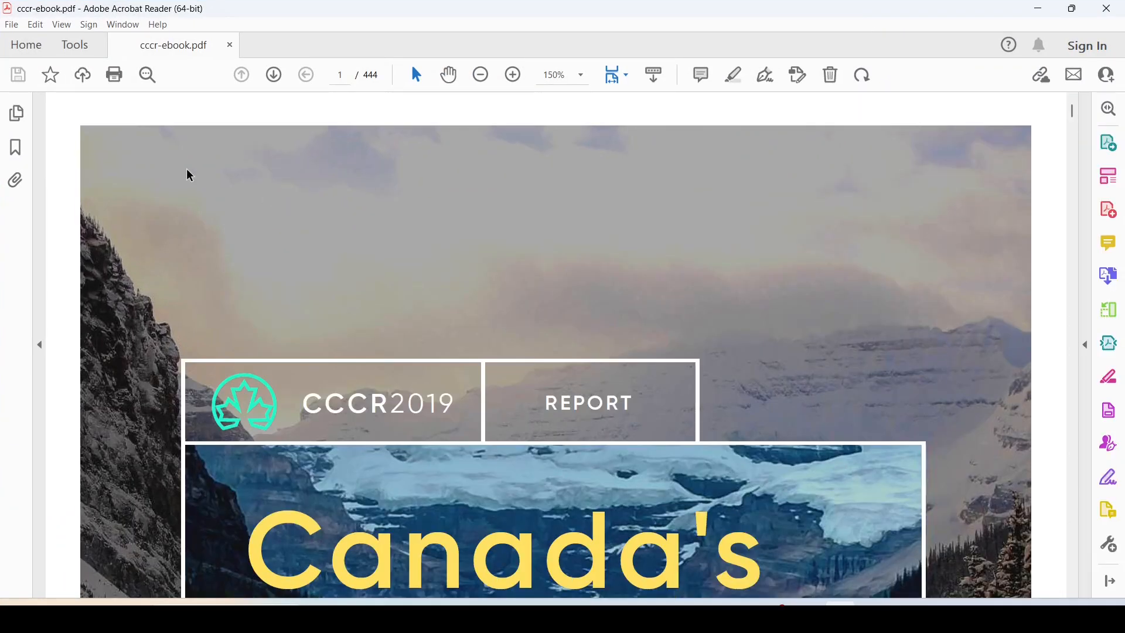
left_click(19, 118)
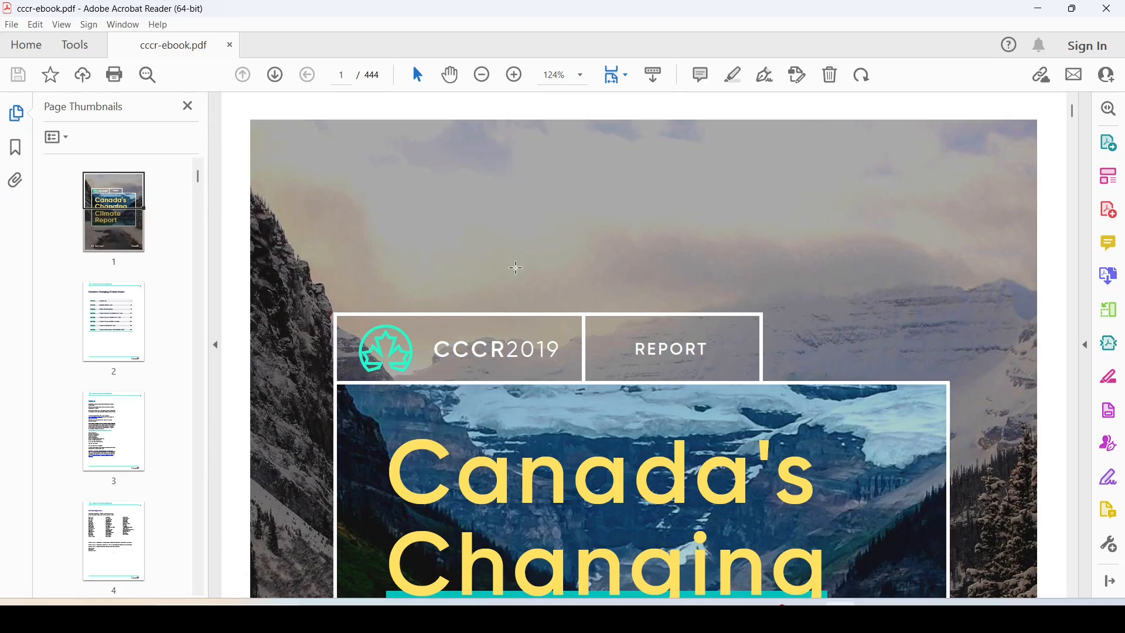
Examine the text and graphics quality of the compressed report, including the map on page 15, the table on page 18 and the charts on page 81
scroll(515, 276, "down", 10)
scroll(521, 303, "down", 12)
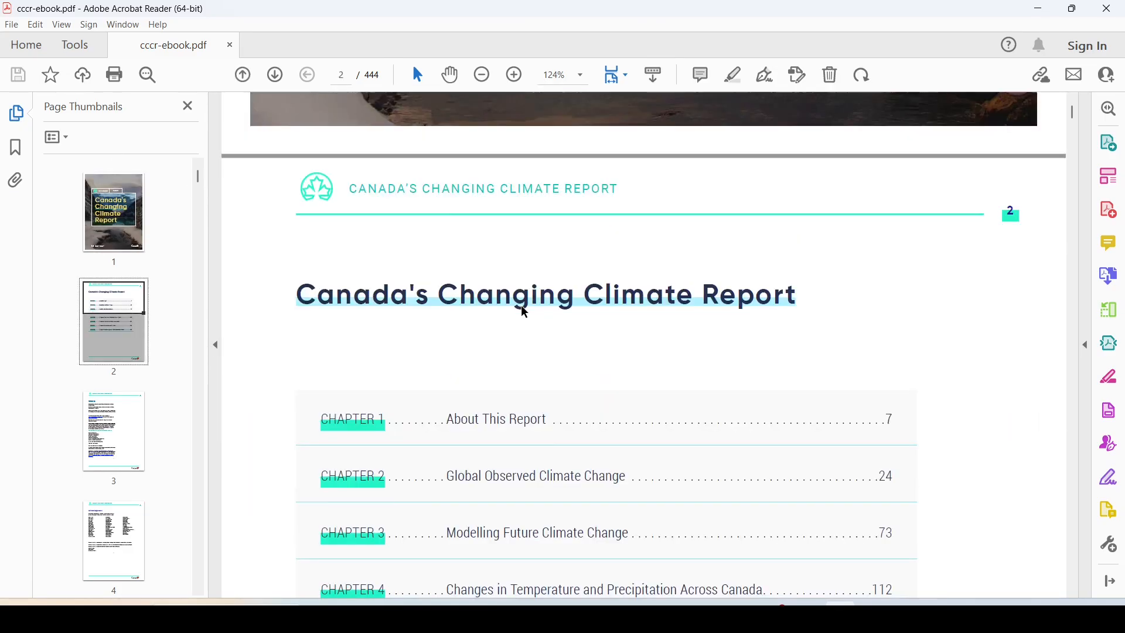
scroll(524, 308, "down", 3)
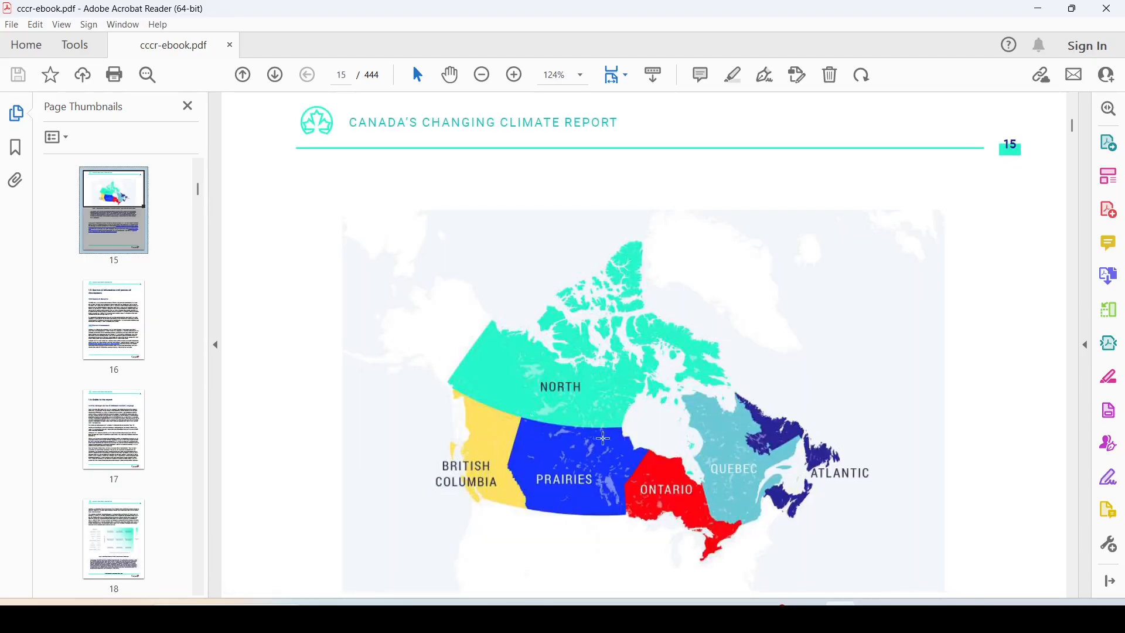
left_click(126, 546)
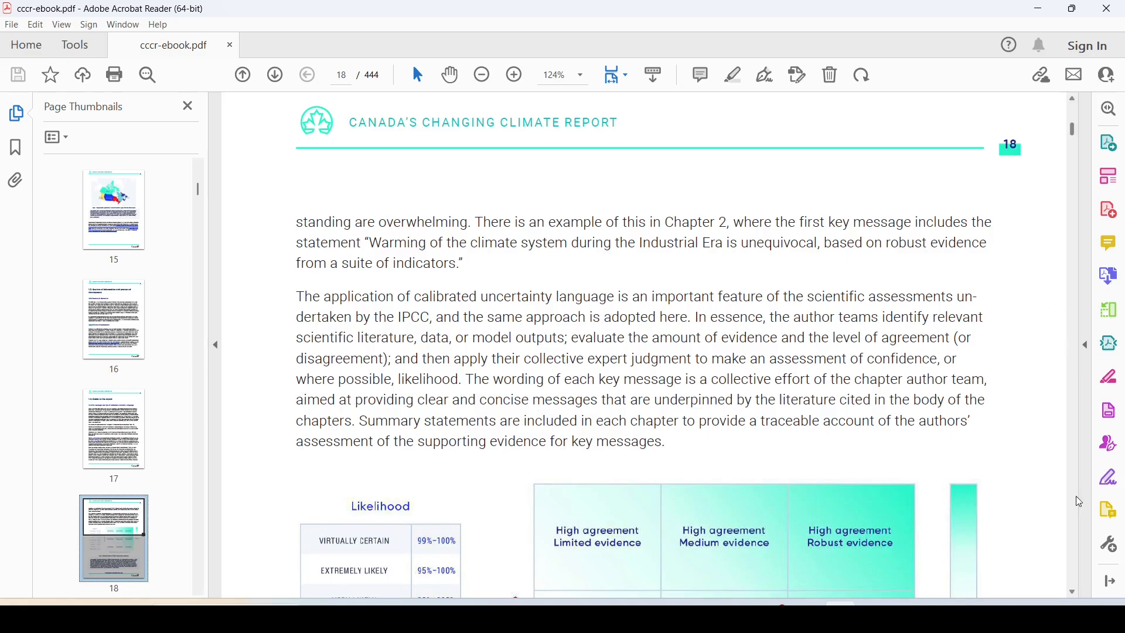
left_click(1073, 589)
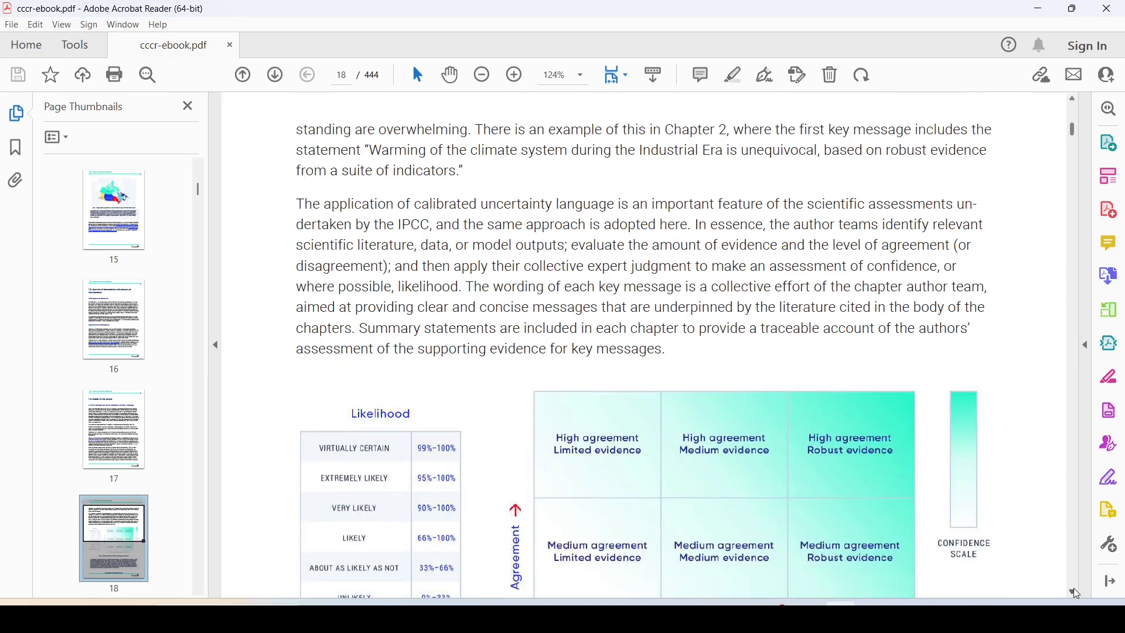
left_click_drag(1076, 592, 1076, 592)
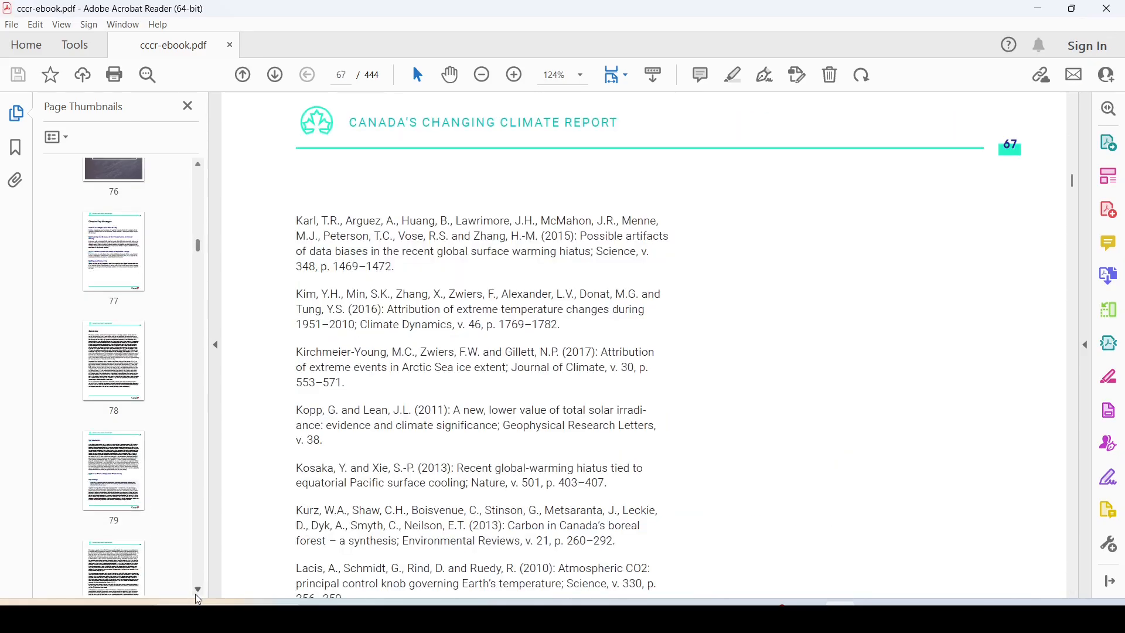
scroll(197, 596, "down", 5)
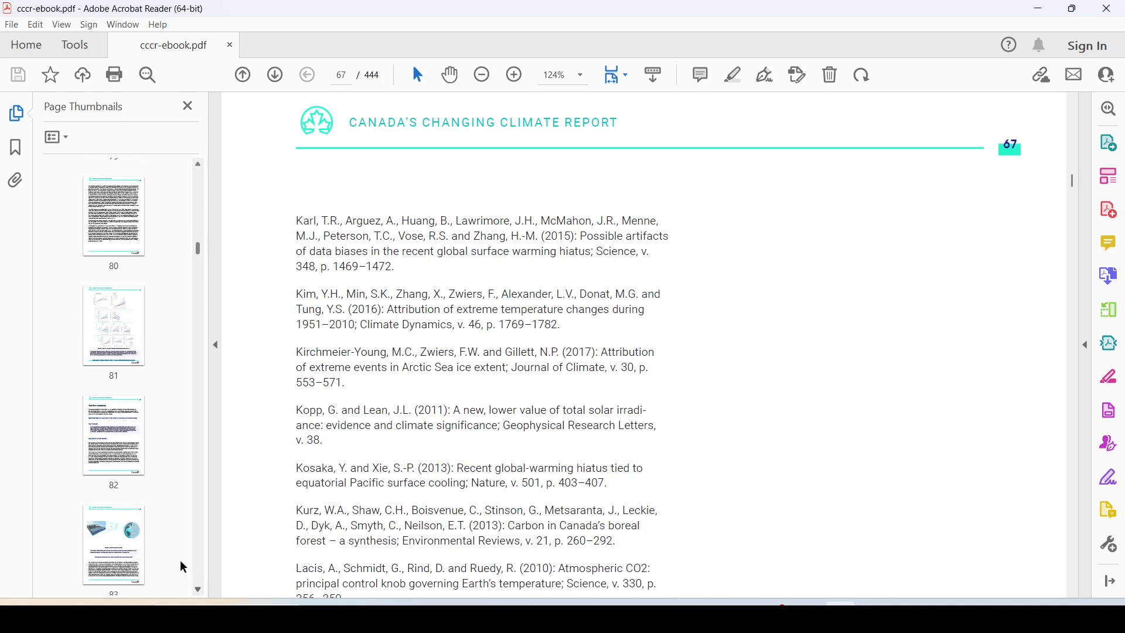
left_click(108, 320)
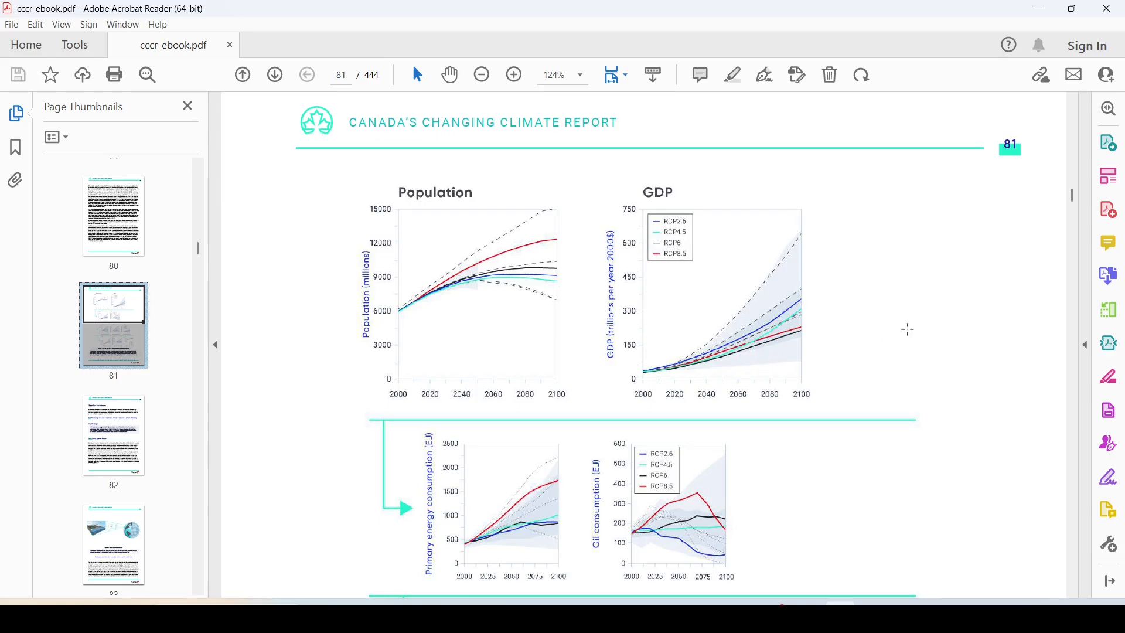
Examine the Earth system model illustration and caption on page 83 and the graphic on page 40 of the compressed report
left_click(107, 541)
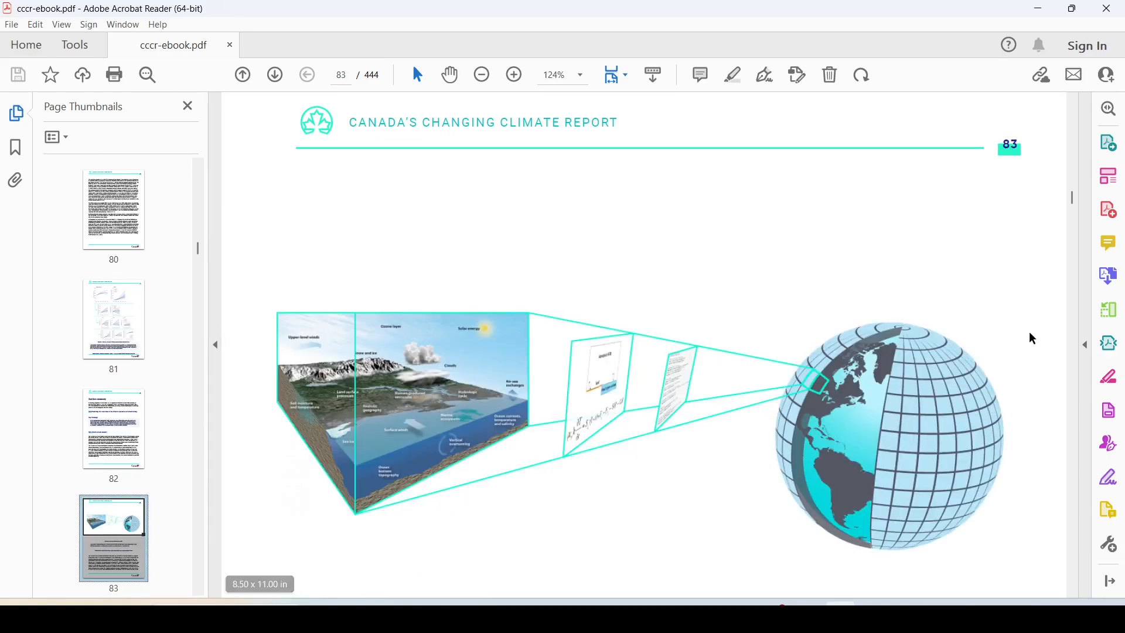
left_click(1073, 593)
left_click(1073, 595)
left_click(1072, 595)
left_click(1072, 595)
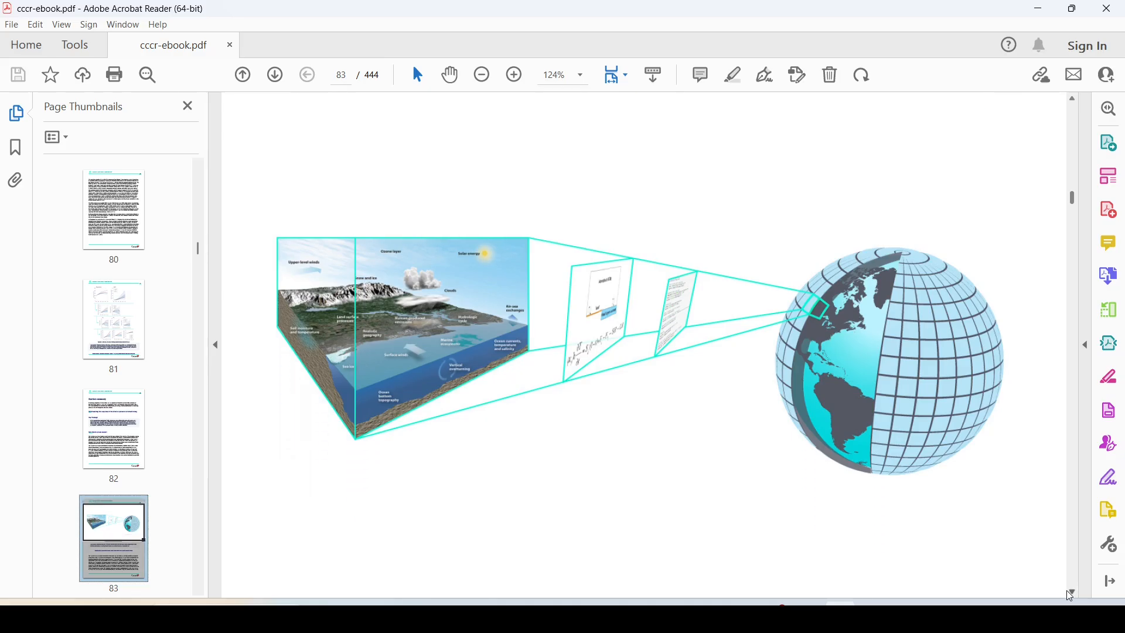
left_click(1072, 595)
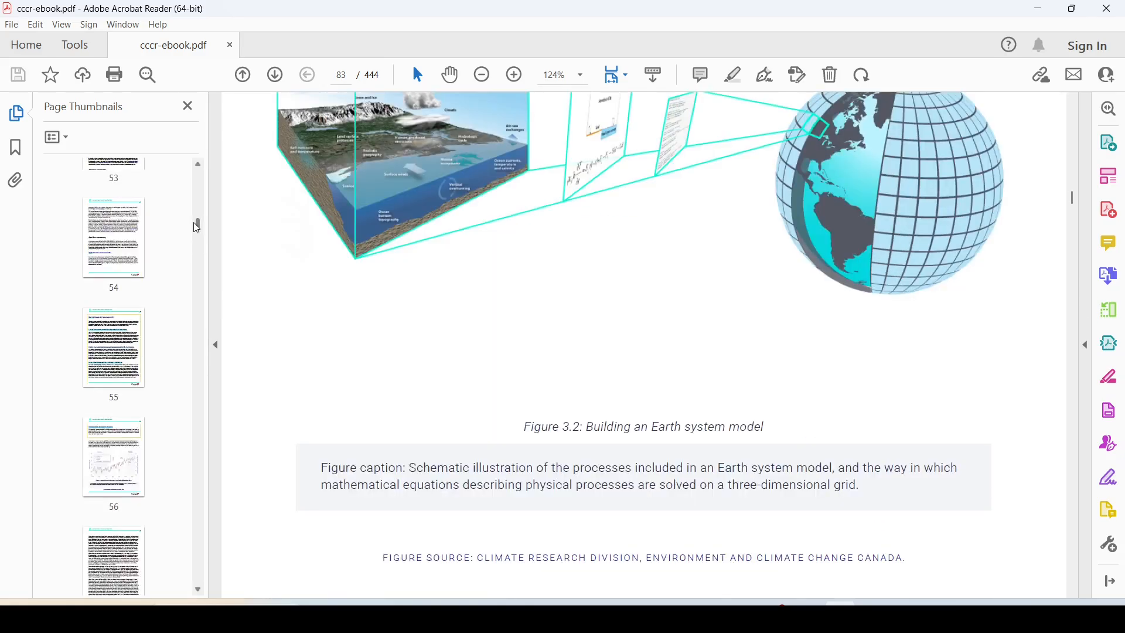
left_click_drag(197, 228, 195, 216)
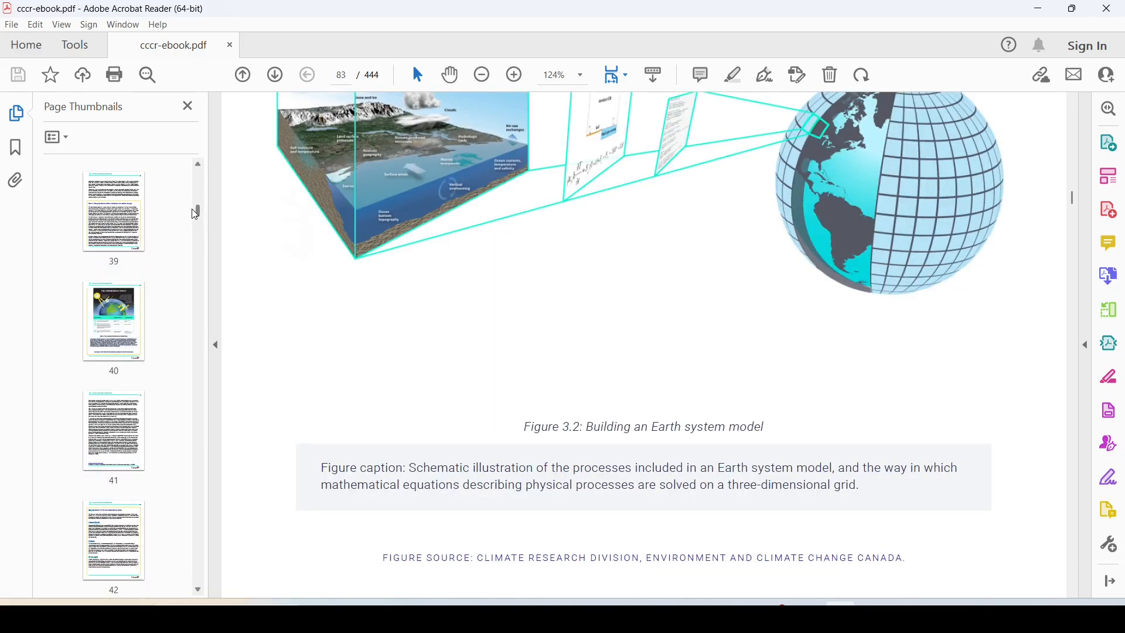
left_click(115, 297)
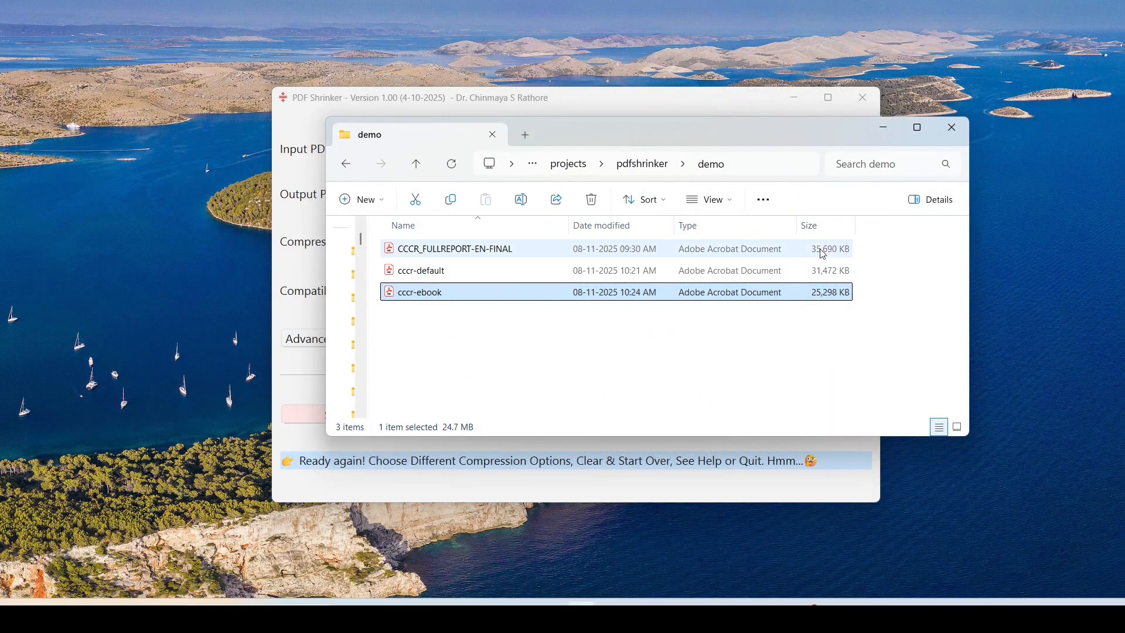
Close the demo folder window and set the compression preset in PDF Shrinker to screen
left_click(954, 139)
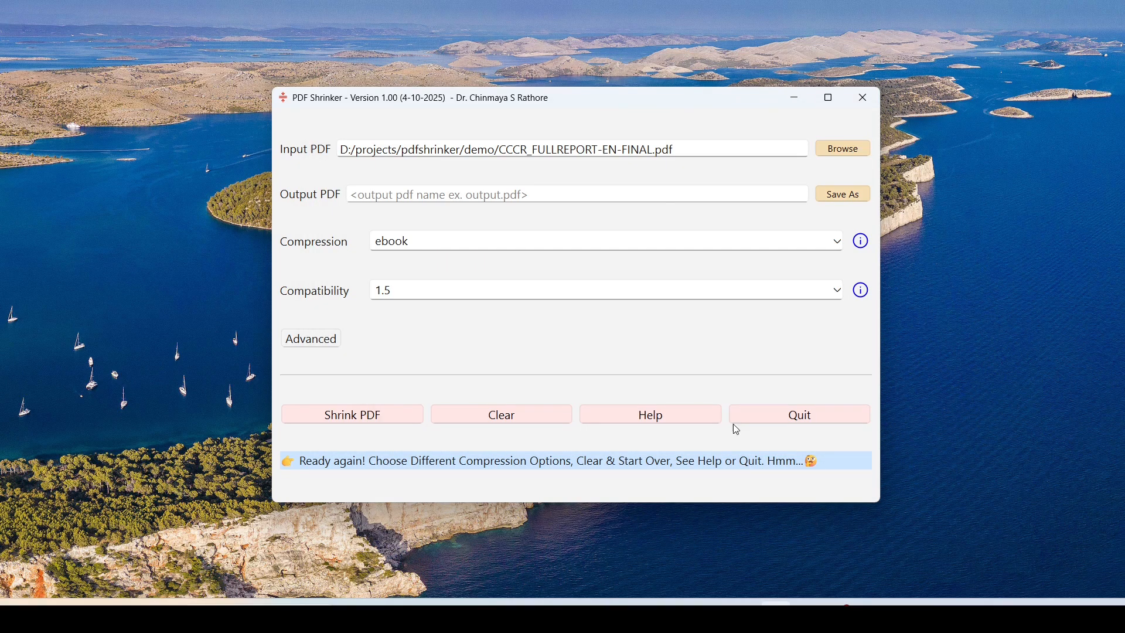
left_click(835, 242)
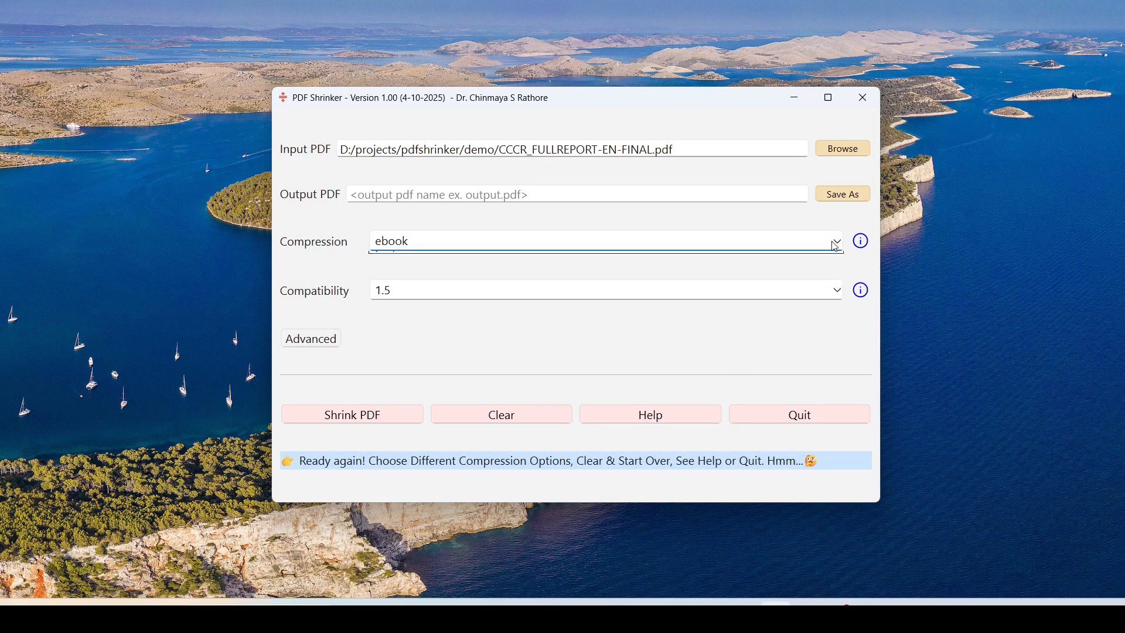
left_click(490, 283)
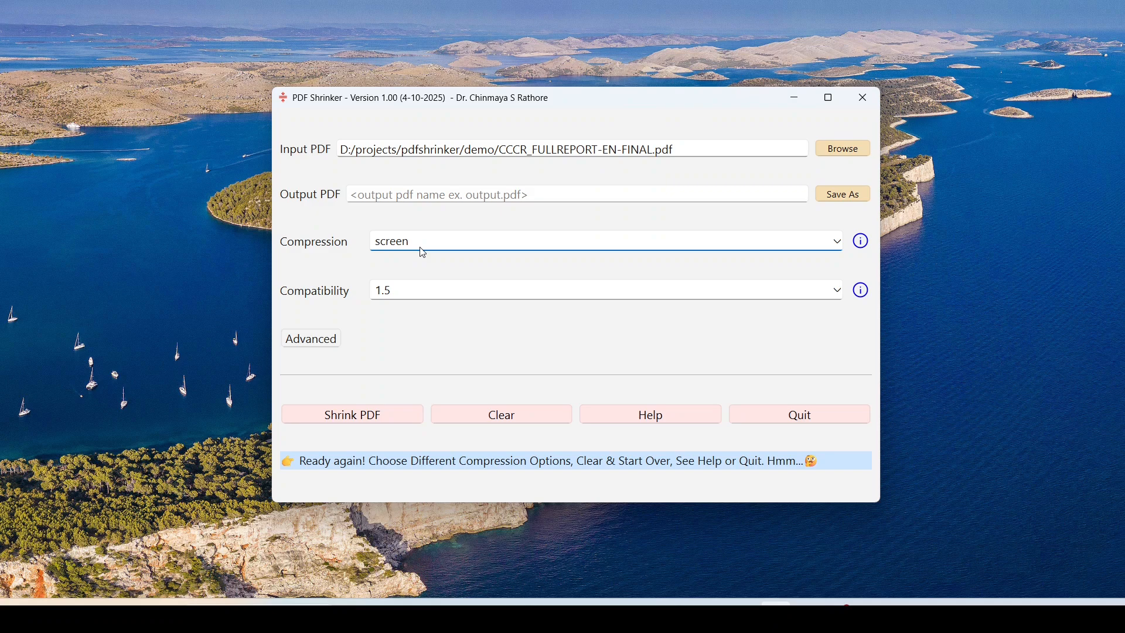
Set the output PDF to cccr-screen in the demo folder and shrink the PDF with these settings
left_click(859, 196)
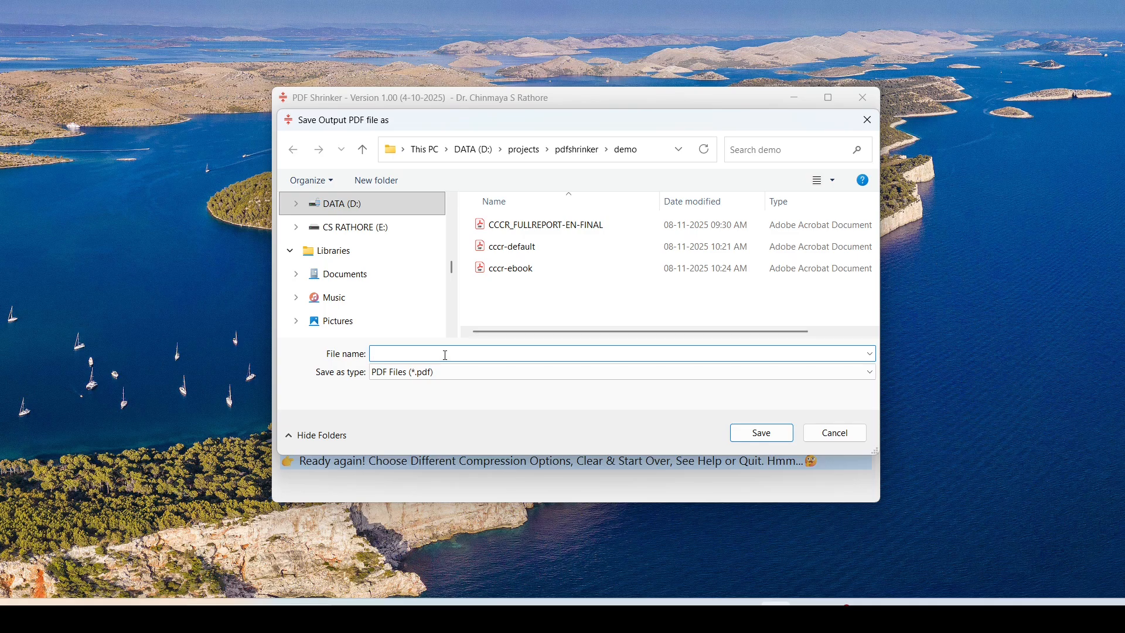
type("cccr-")
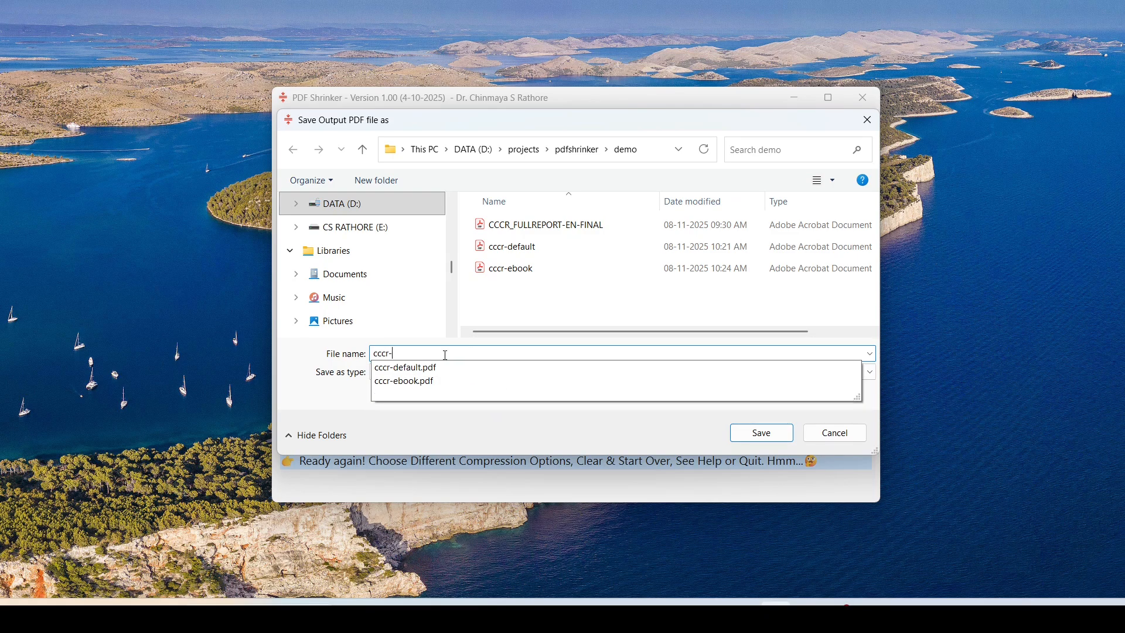
type("screen")
left_click(762, 433)
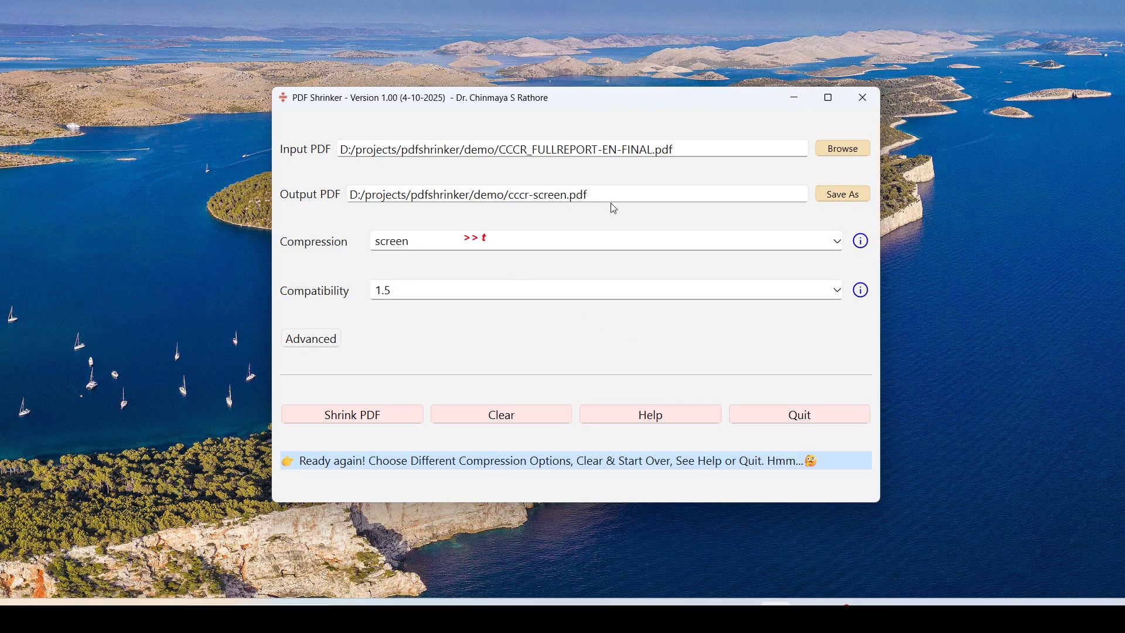
left_click(391, 415)
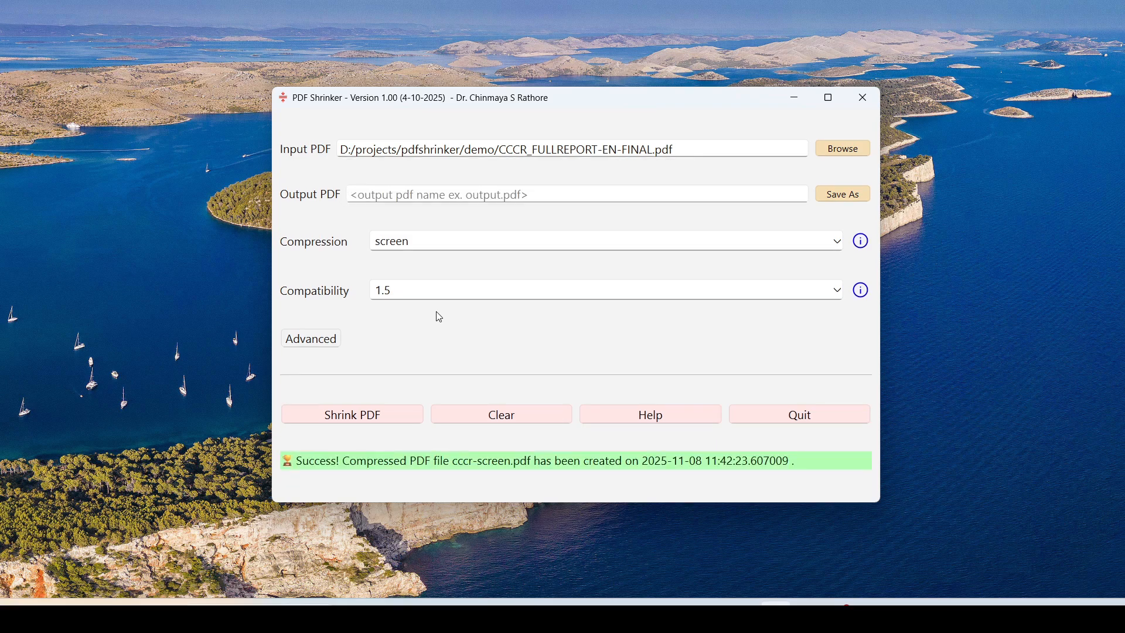
Check the size of cccr-screen in the demo folder and open it in Acrobat Reader with the tools collapsed and page thumbnails shown
left_click(583, 614)
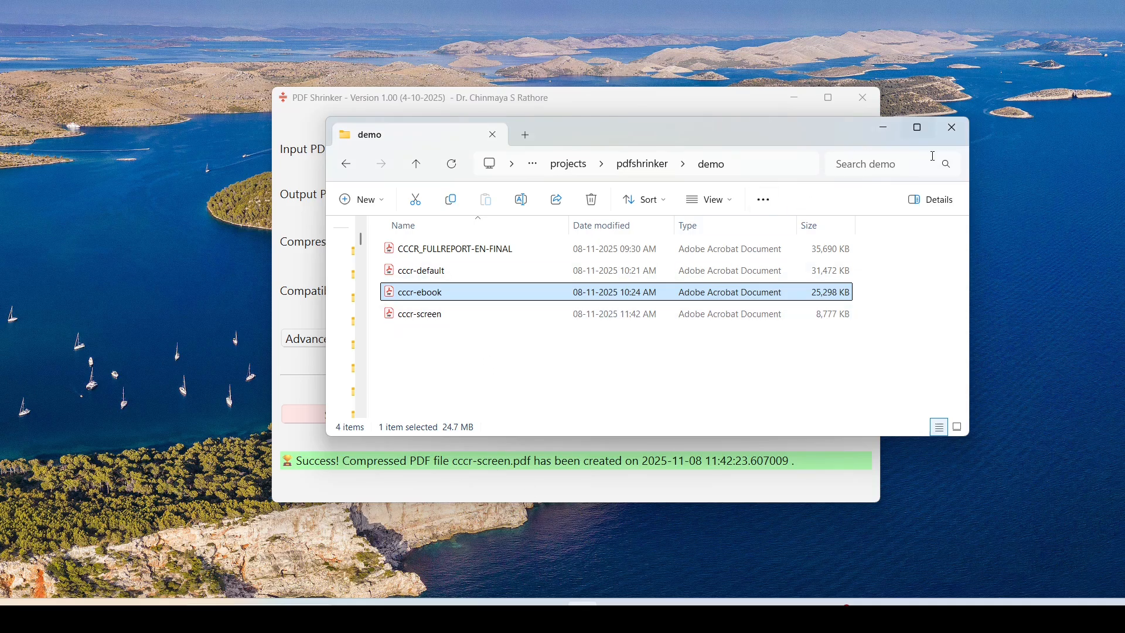
left_click_drag(973, 219, 991, 219)
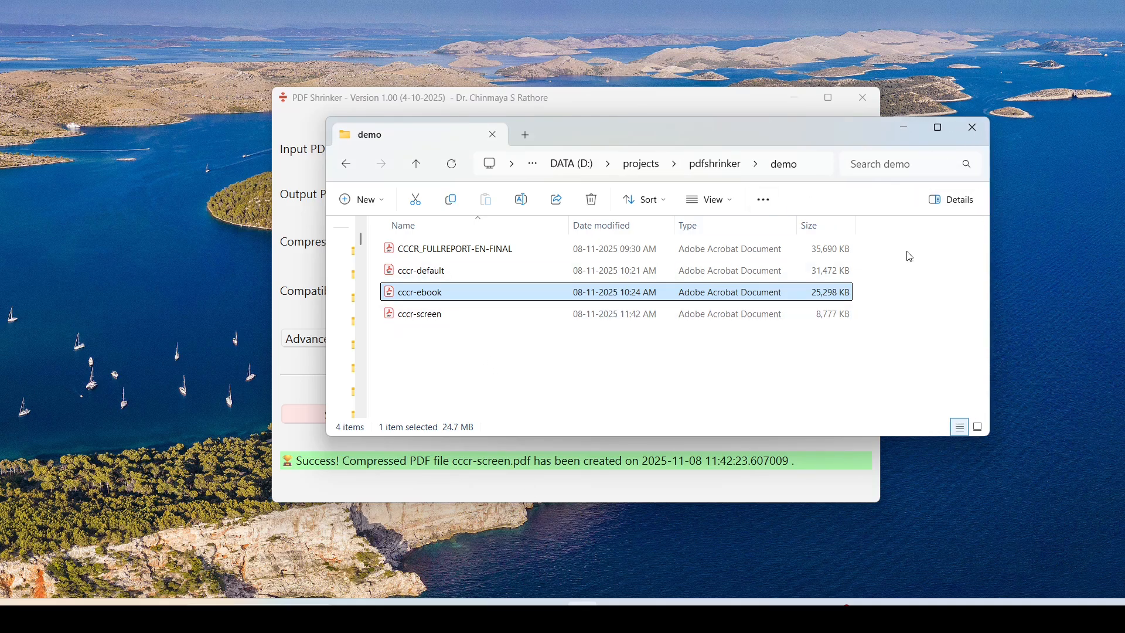
left_click(478, 316)
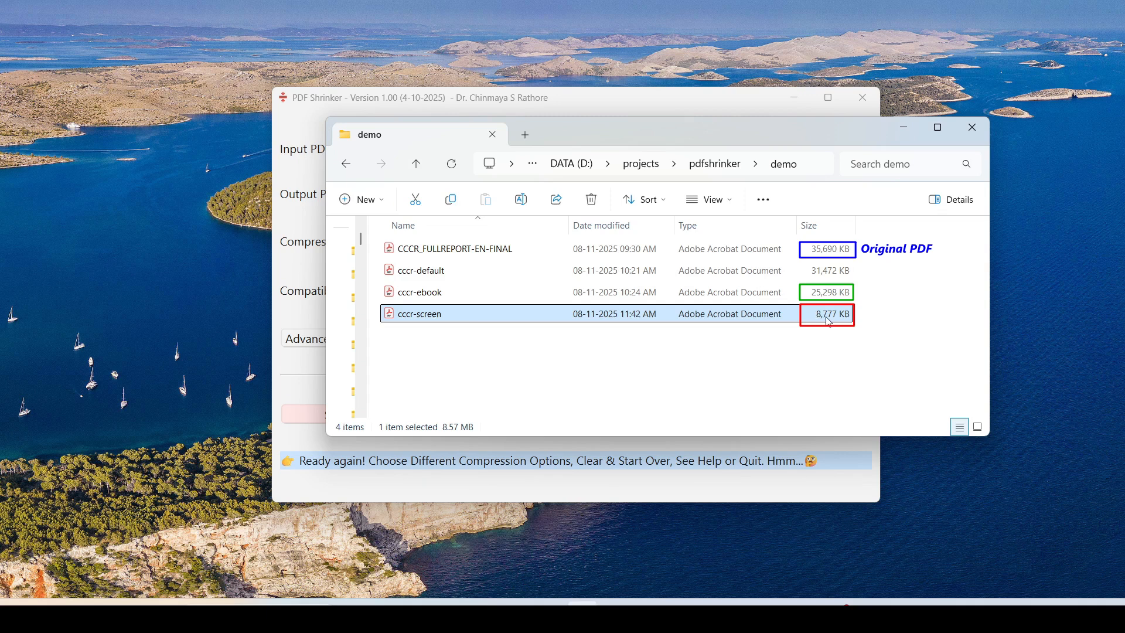
double_click(475, 320)
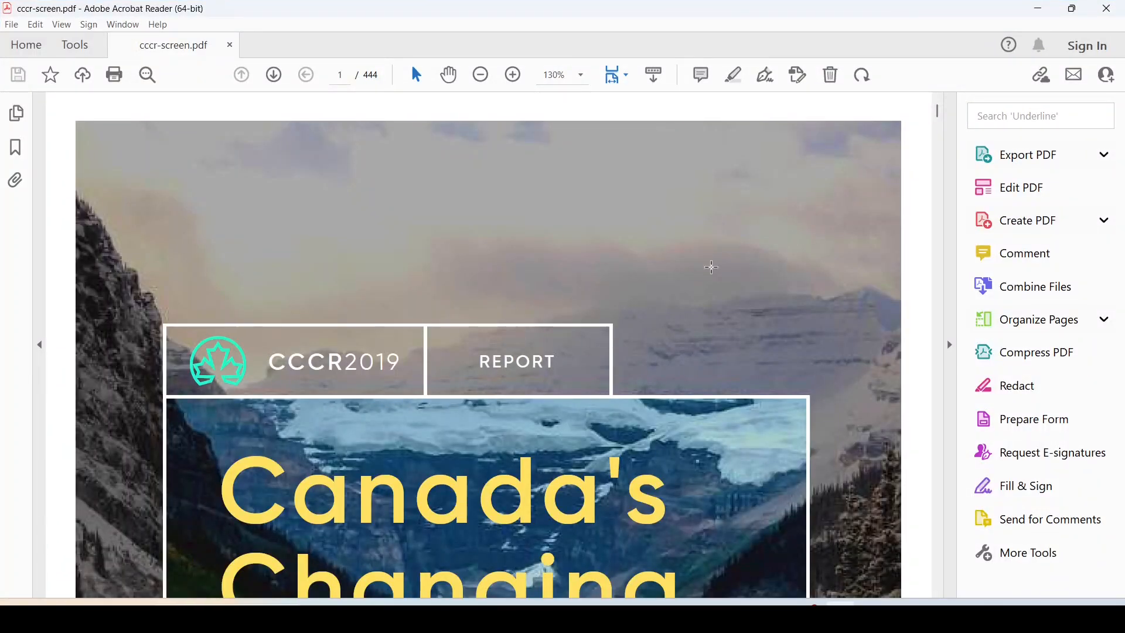
left_click(952, 350)
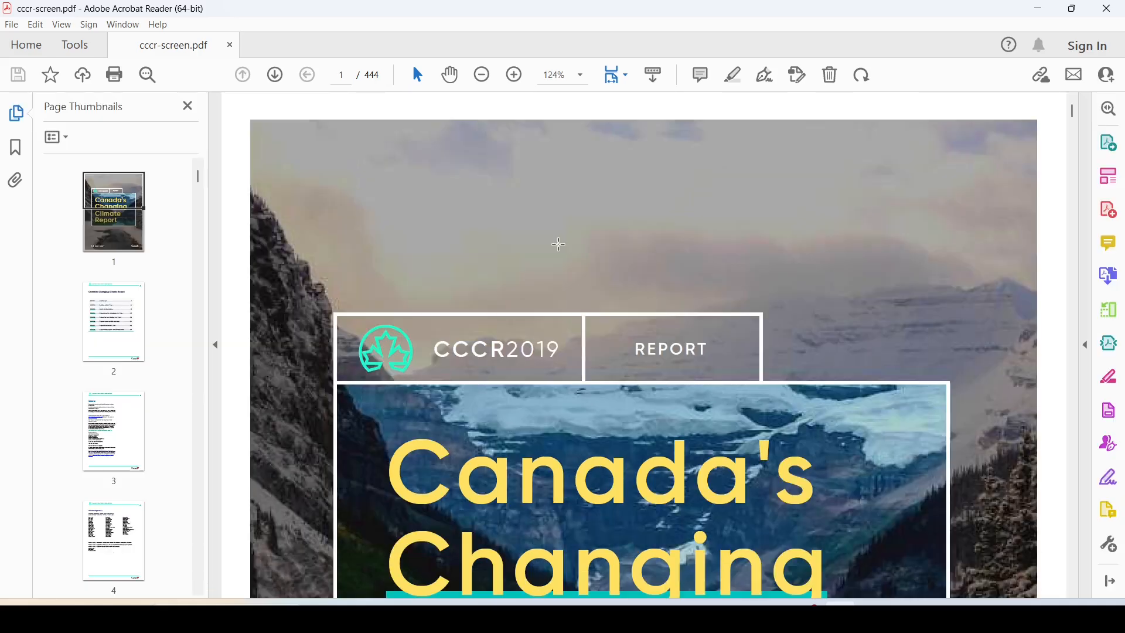
Examine the quality of the cccr-screen contents page, the map on page 15 and the likelihood and confidence tables on page 18
scroll(567, 246, "down", 15)
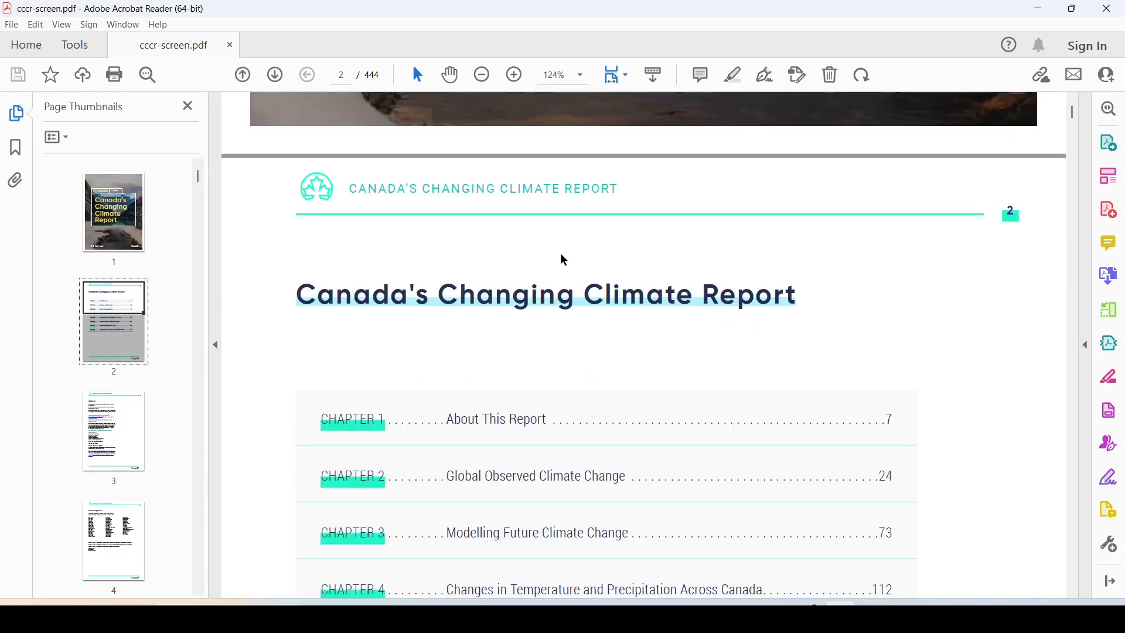
scroll(560, 264, "down", 8)
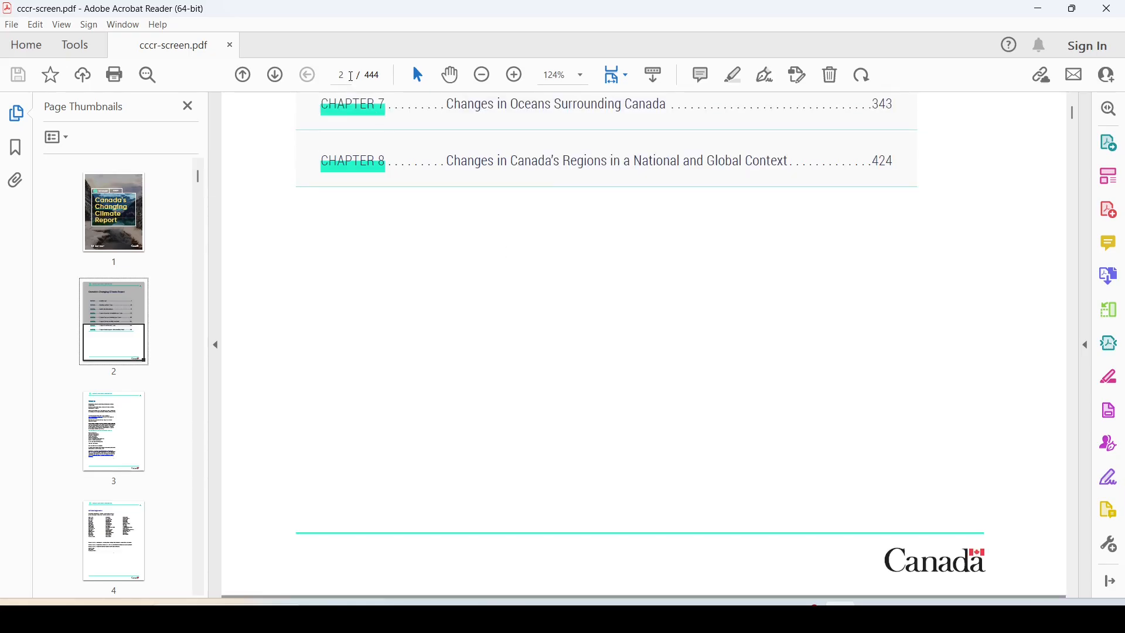
left_click(346, 75)
type("15")
key("Return")
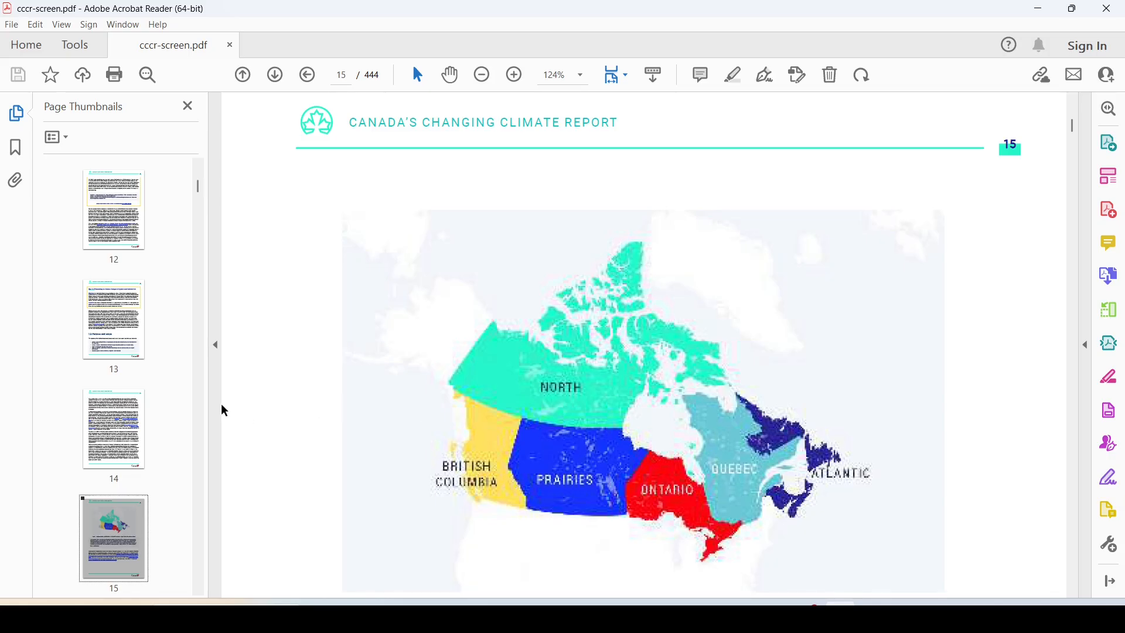
left_click(199, 591)
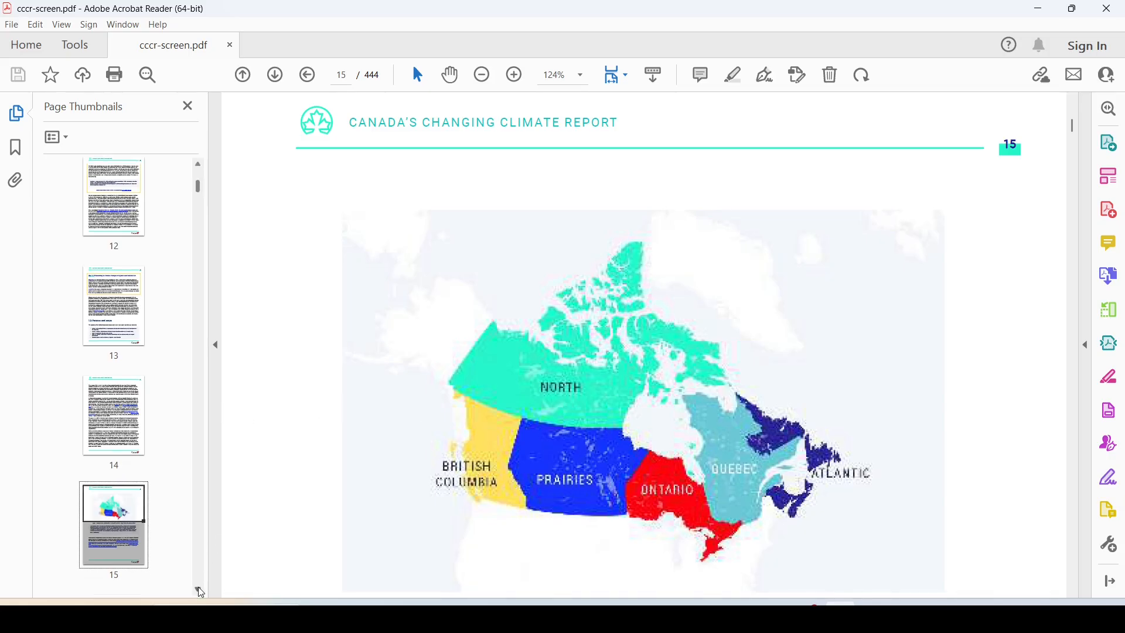
left_click(198, 591)
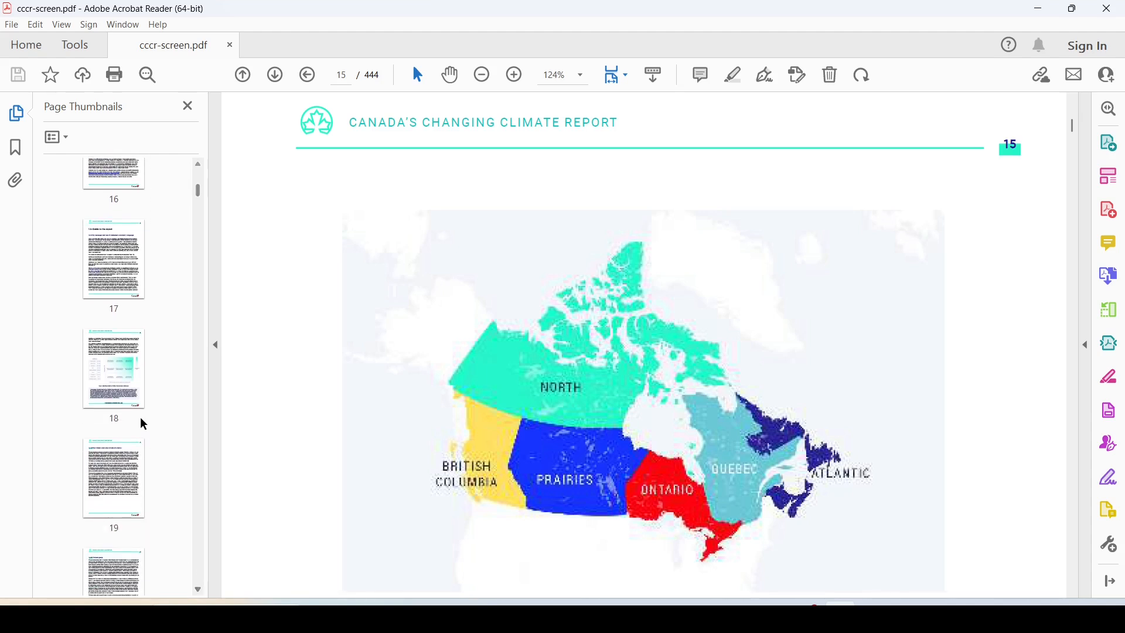
left_click(120, 381)
scroll(591, 408, "down", 5)
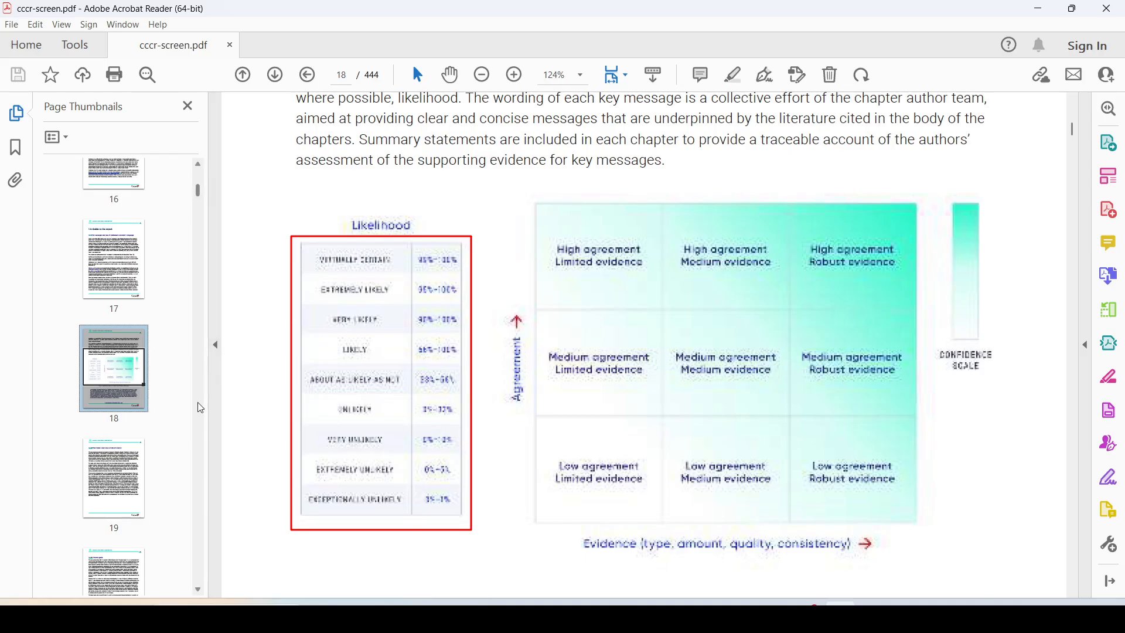
Examine the quality of the temperature and humidity charts on page 35 of cccr-screen
left_click(200, 596)
left_click(200, 596)
left_click(200, 595)
left_click(199, 596)
left_click(200, 595)
left_click(200, 595)
left_click(200, 595)
left_click(200, 596)
left_click(199, 219)
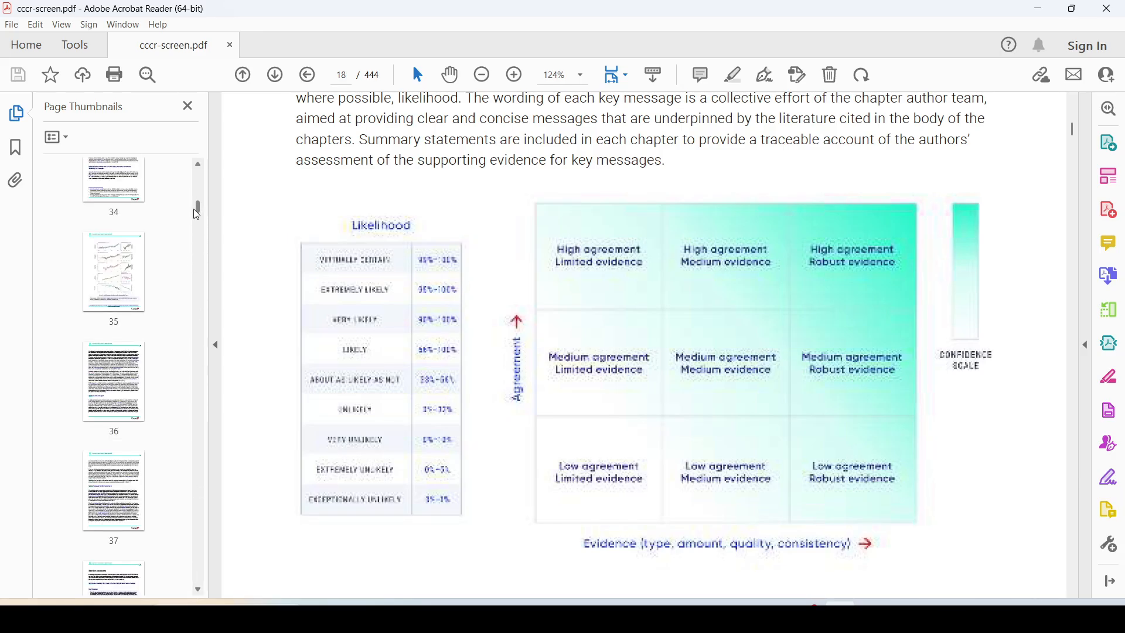
left_click(115, 261)
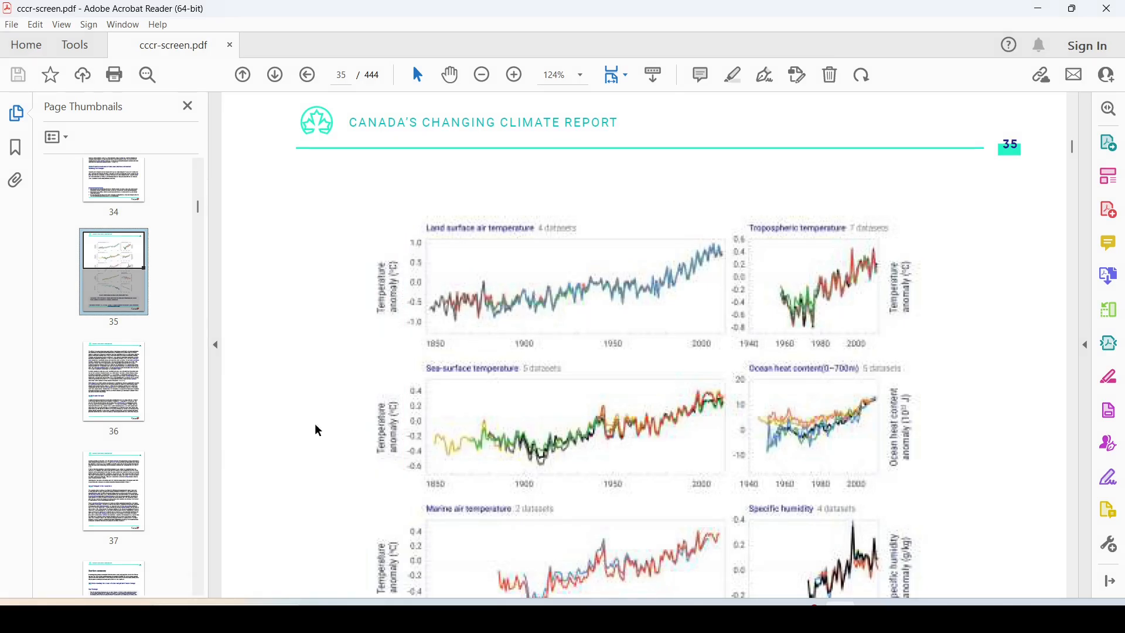
Examine the charts on page 81, the Earth system illustration on page 83 and the text running onto page 84
left_click_drag(197, 212, 189, 257)
left_click(97, 290)
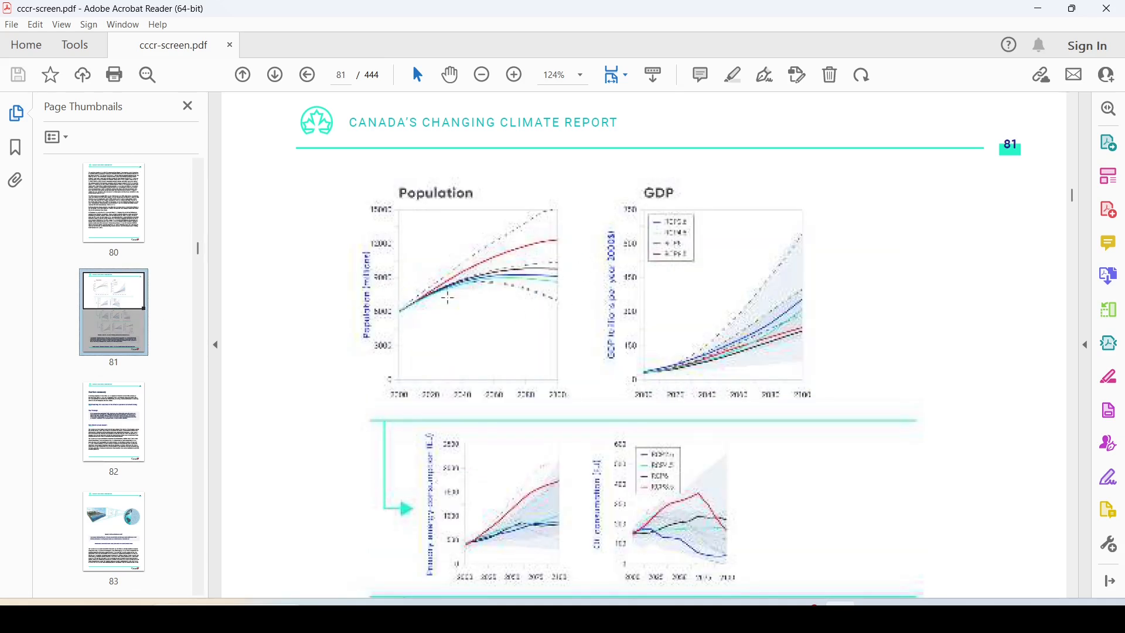
left_click(122, 525)
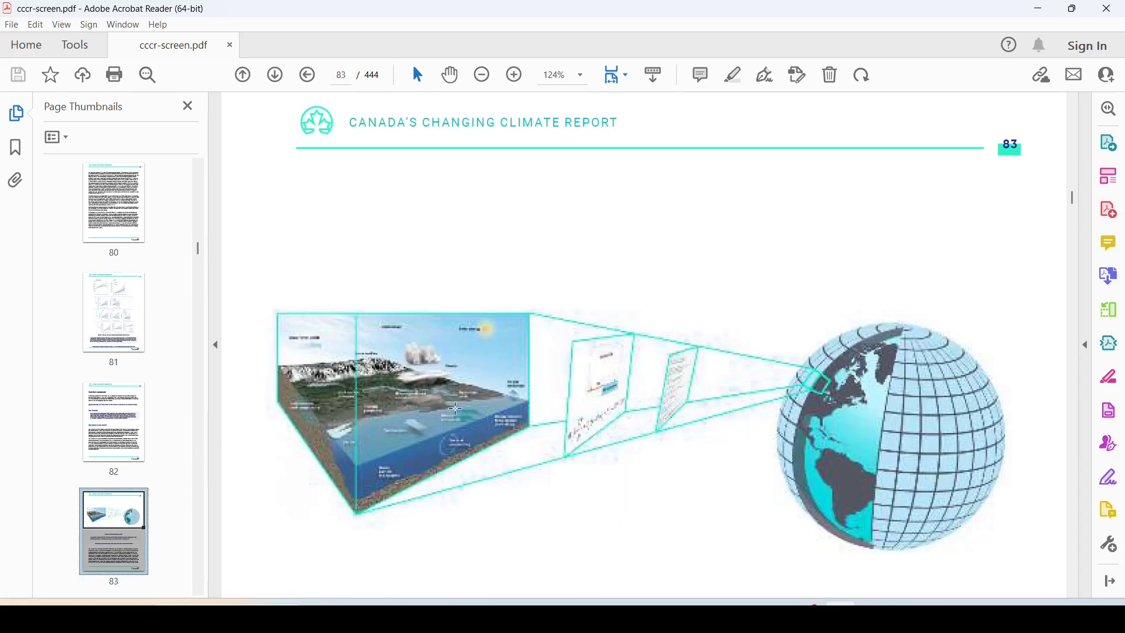
scroll(568, 404, "down", 10)
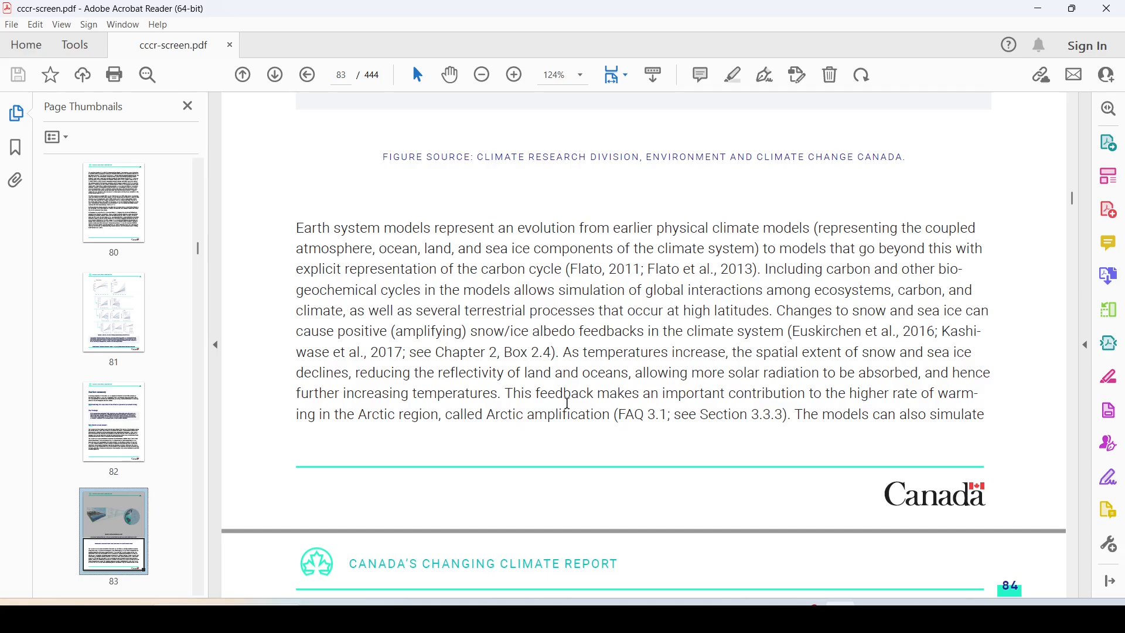
scroll(568, 403, "down", 5)
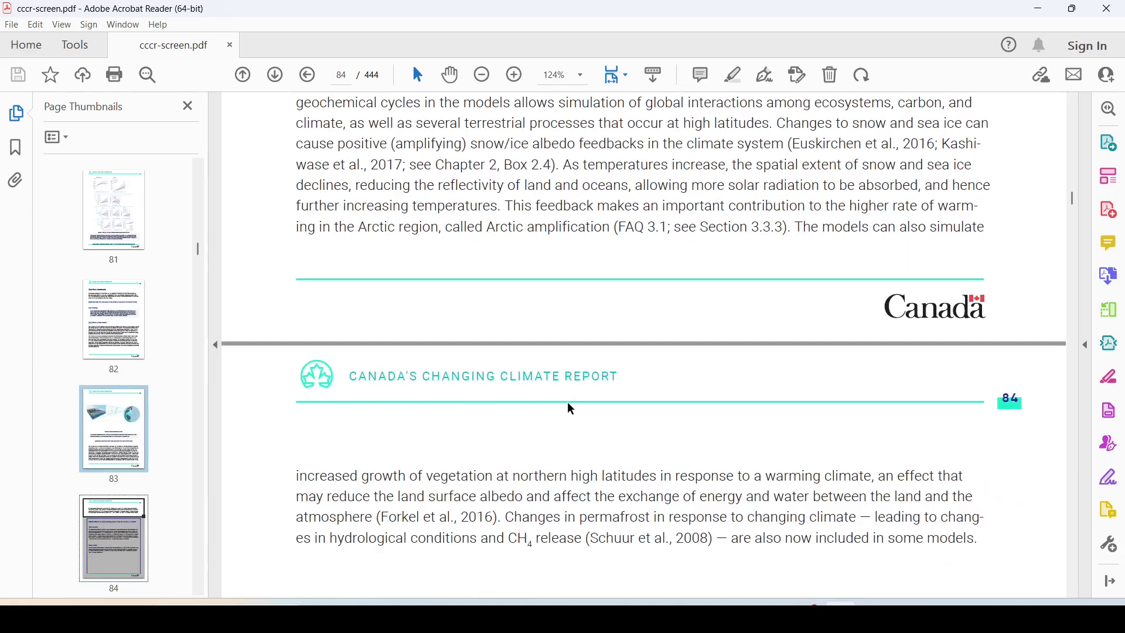
scroll(568, 403, "down", 6)
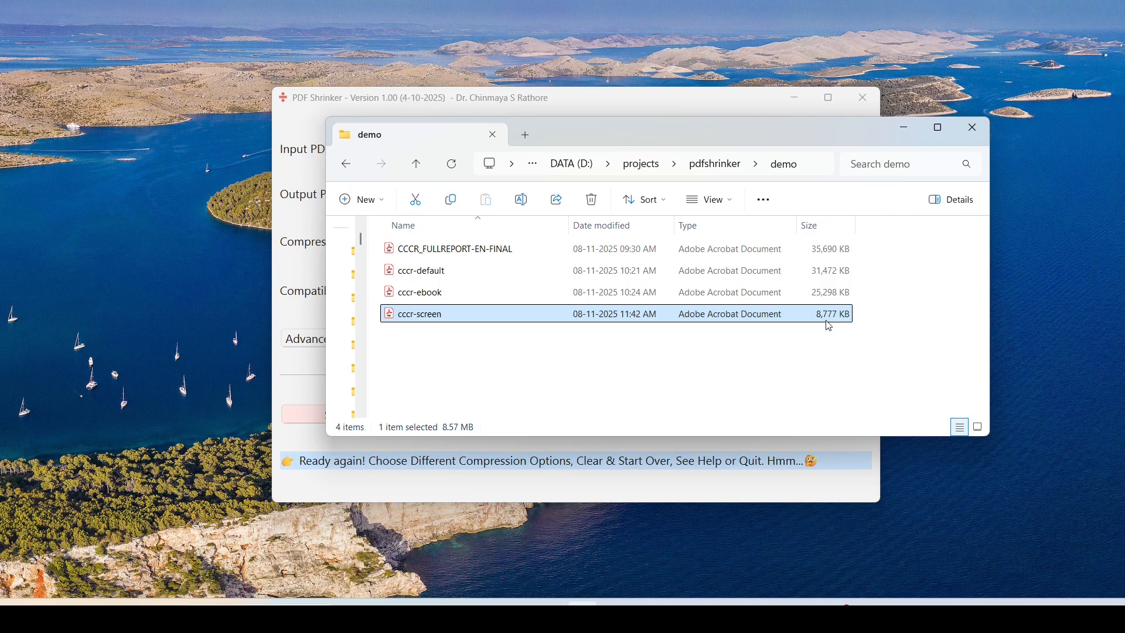
Minimize the demo folder and Acrobat Reader windows, and set the compression preset in PDF Shrinker to ebook
left_click(908, 133)
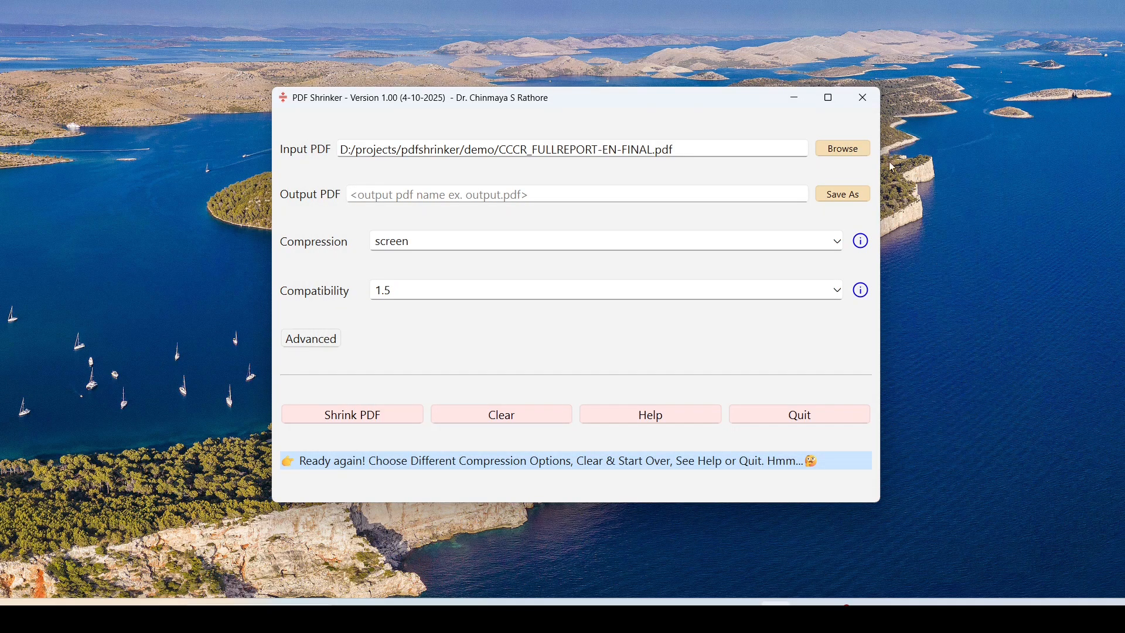
left_click(1109, 336)
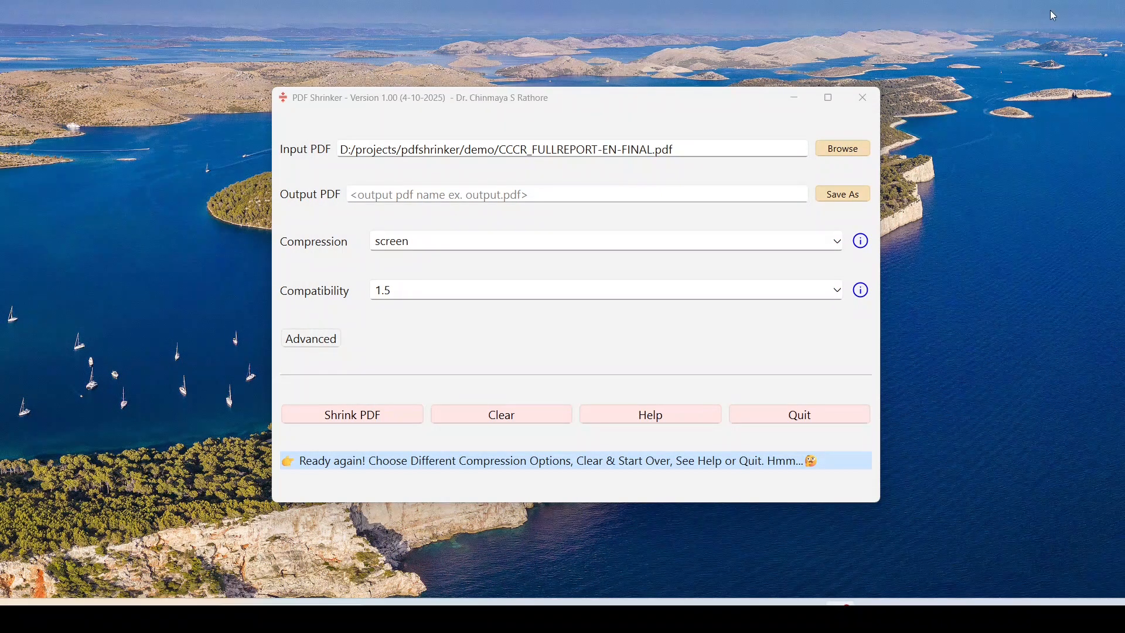
left_click(1035, 5)
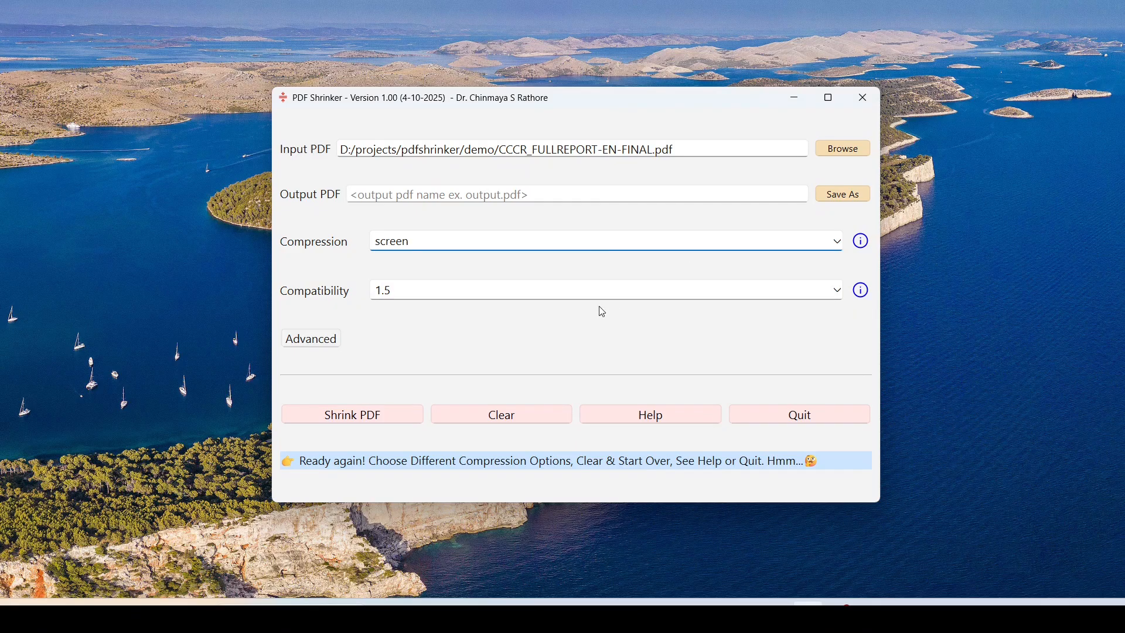
left_click(442, 246)
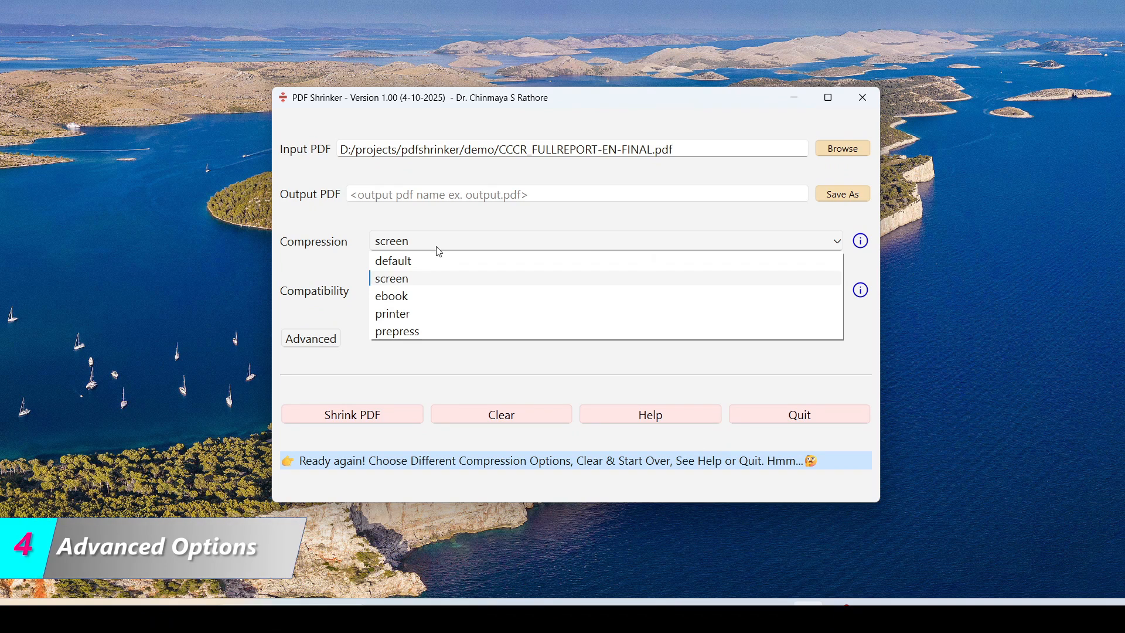
left_click(413, 297)
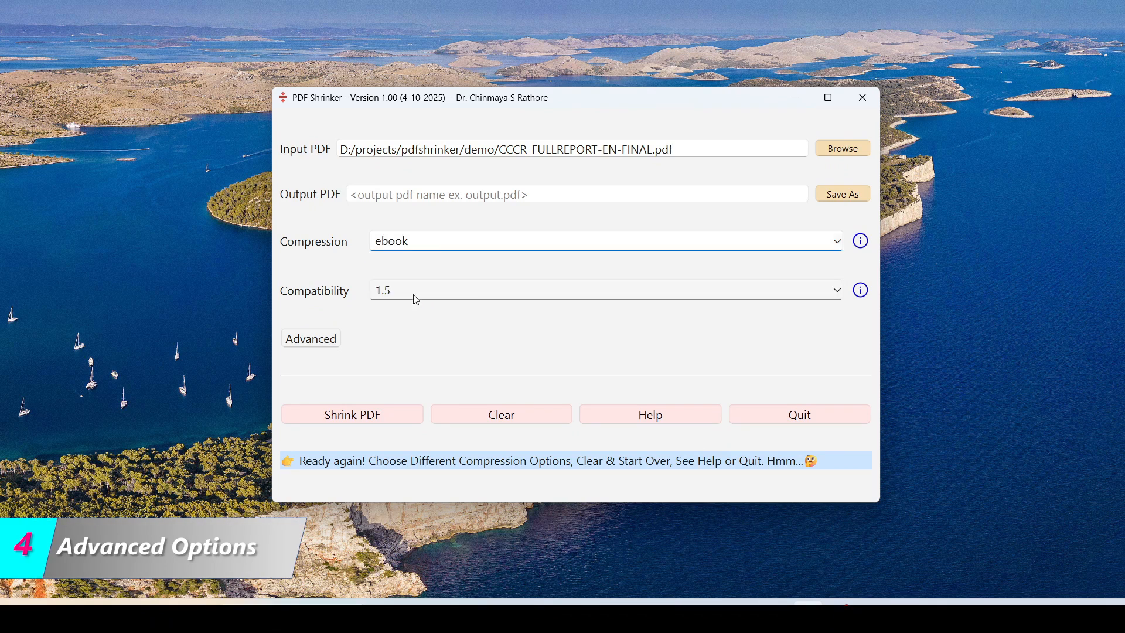
Set the advanced image resolution to 120 and the downsample threshold to 1 for the ebook compression preset
left_click(432, 249)
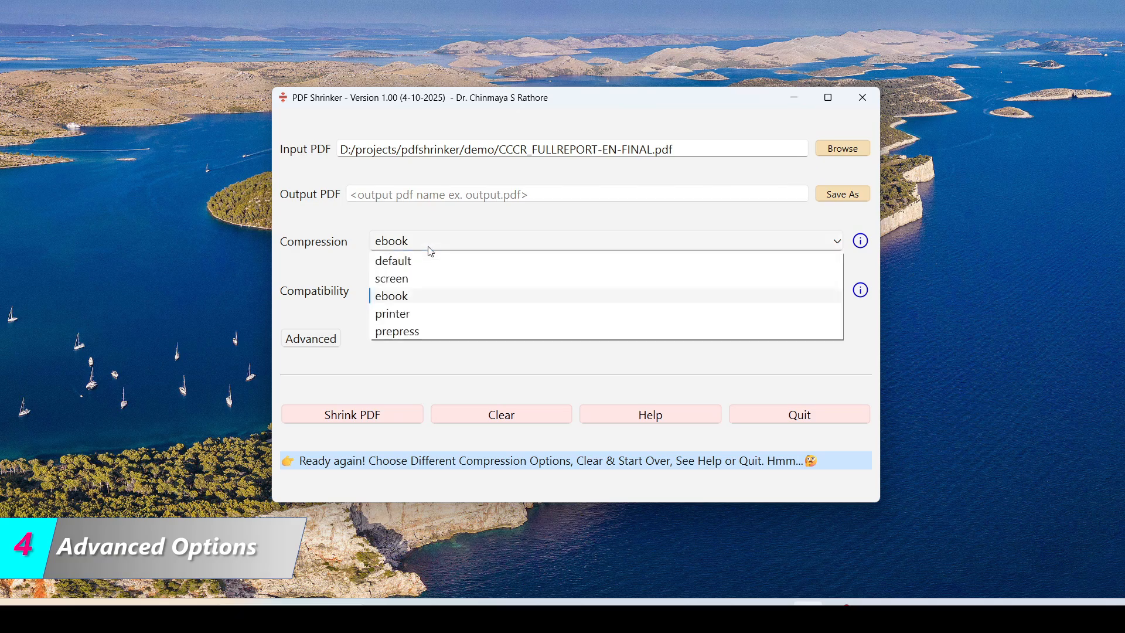
left_click(404, 301)
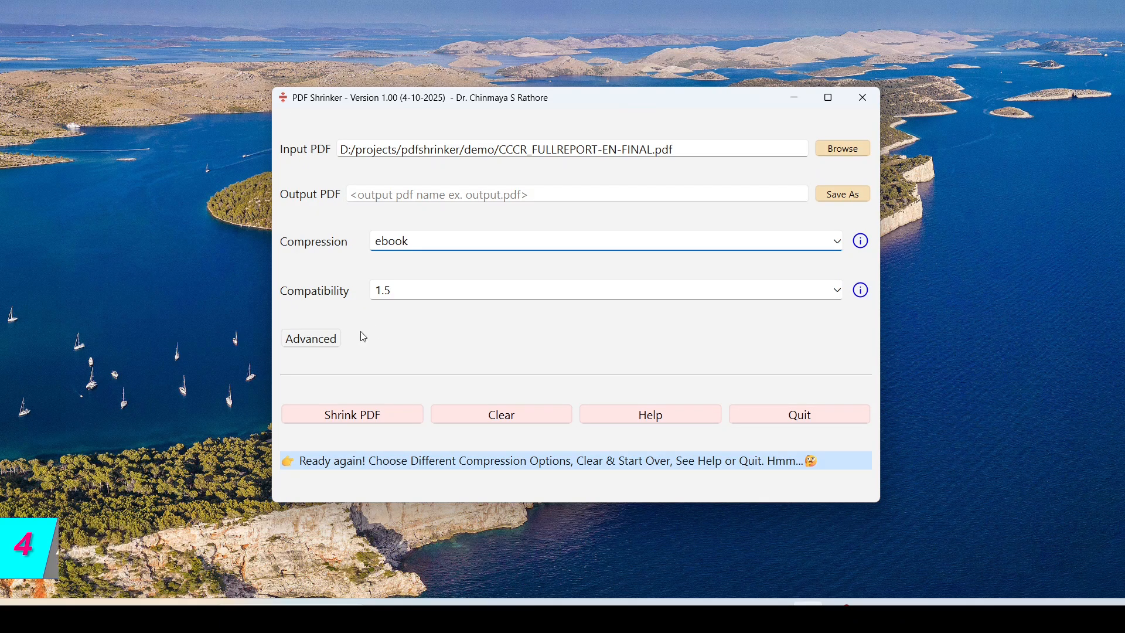
left_click(323, 345)
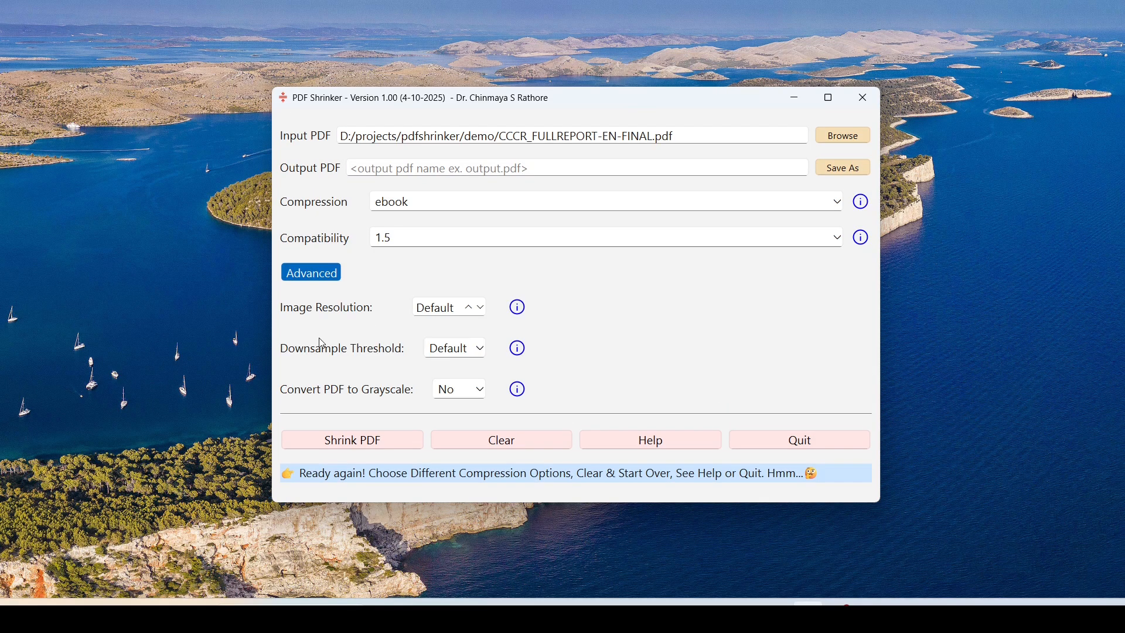
left_click(471, 310)
left_click(471, 309)
left_click(488, 353)
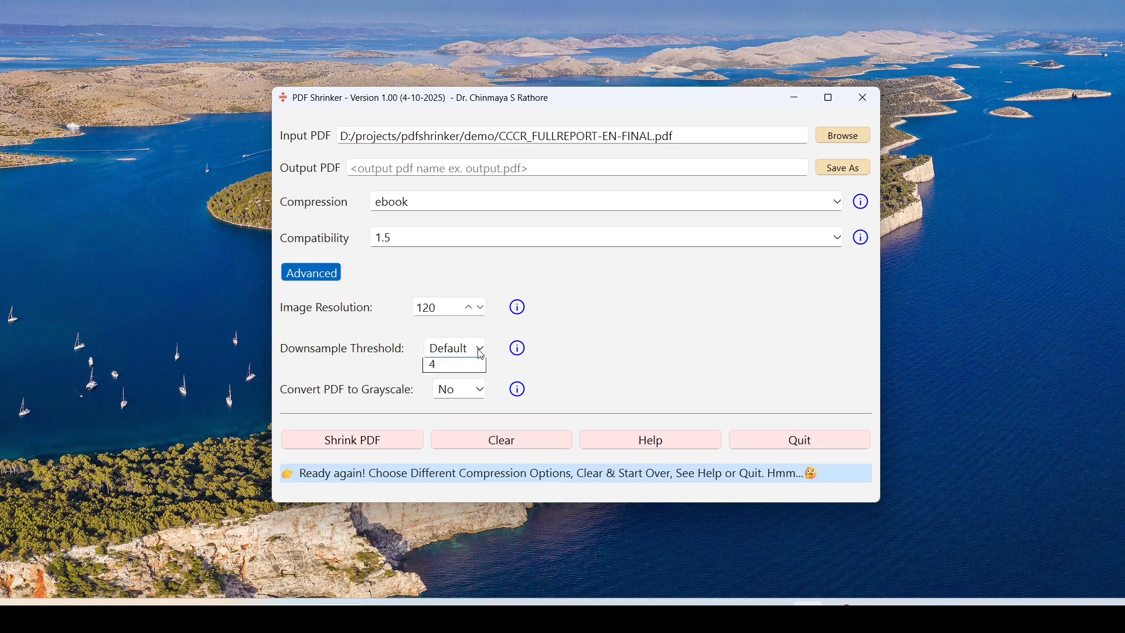
left_click(448, 387)
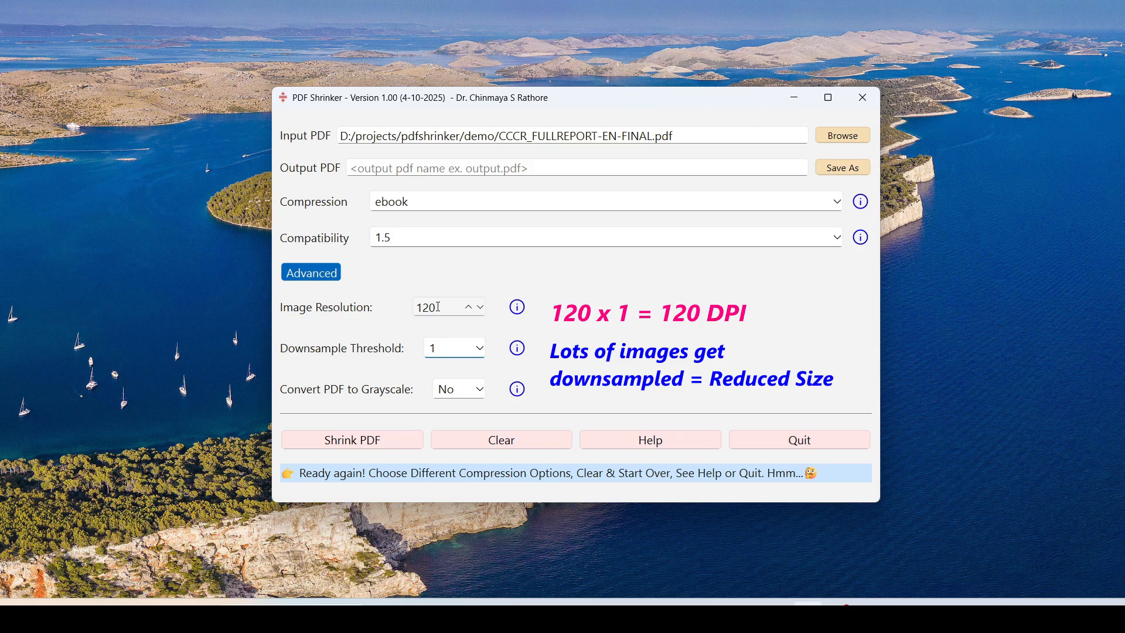
Try a downsample threshold of 2 and return it to 1
left_click(477, 348)
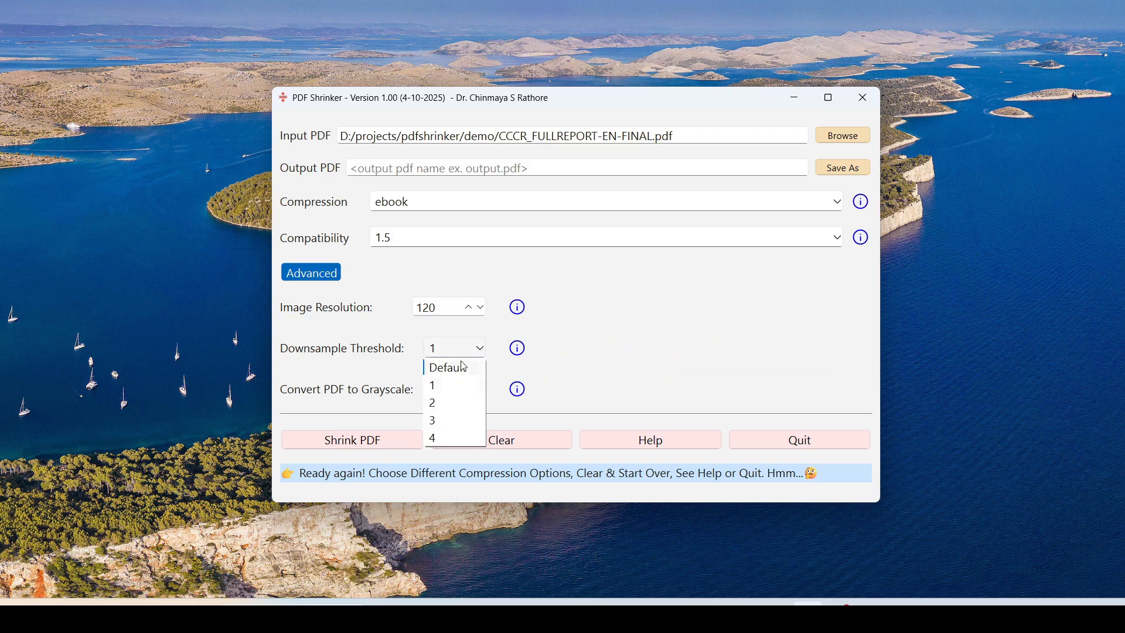
left_click(439, 404)
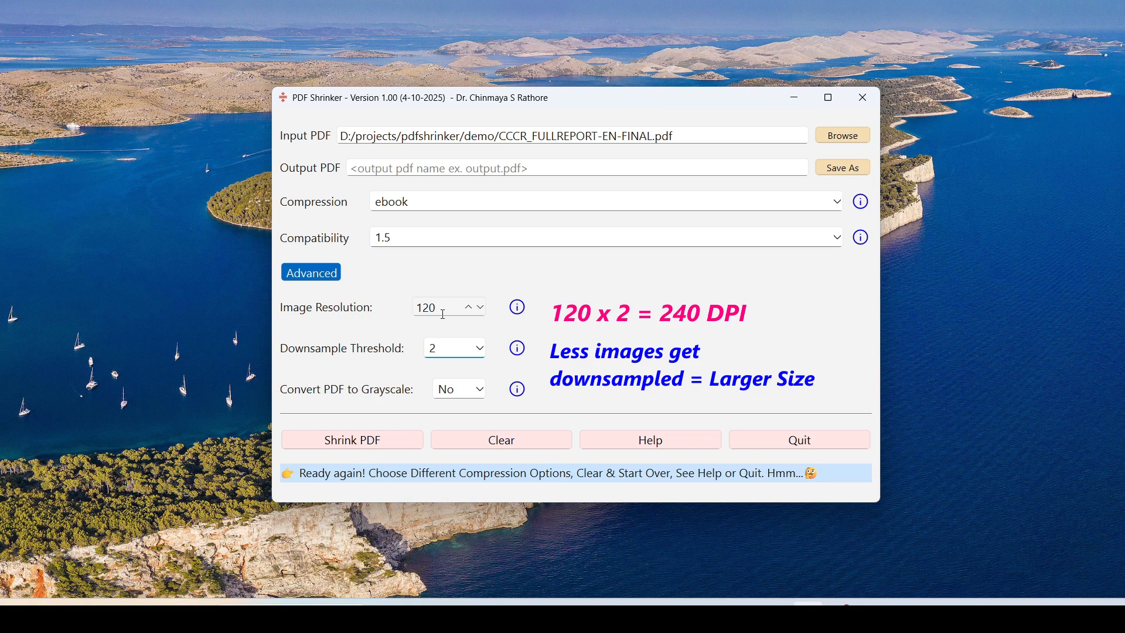
left_click(478, 348)
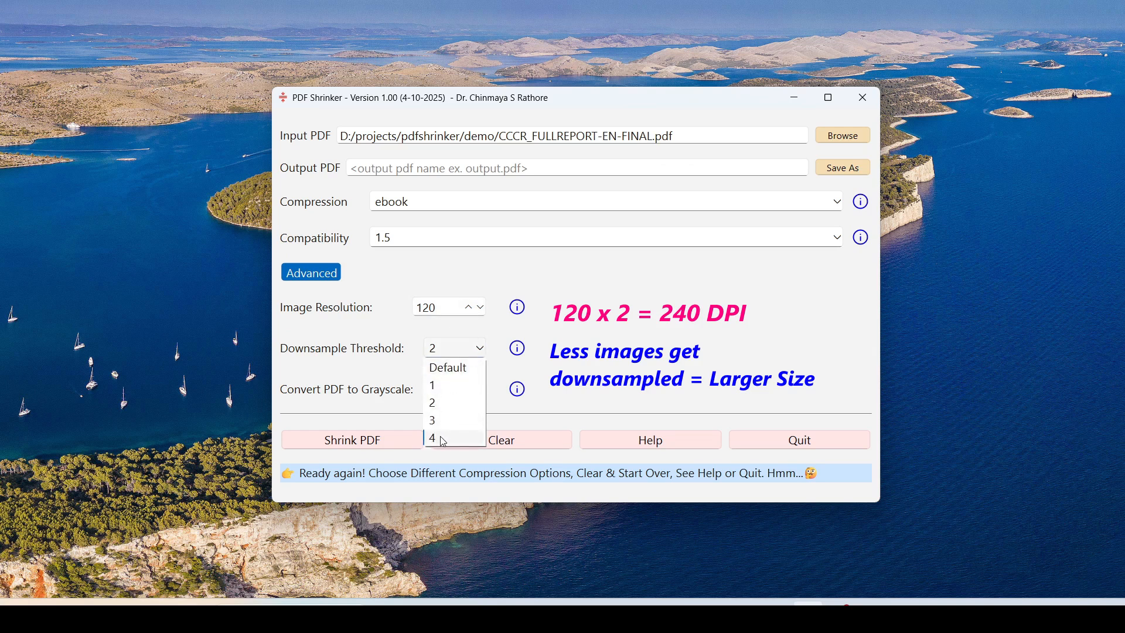
left_click(443, 387)
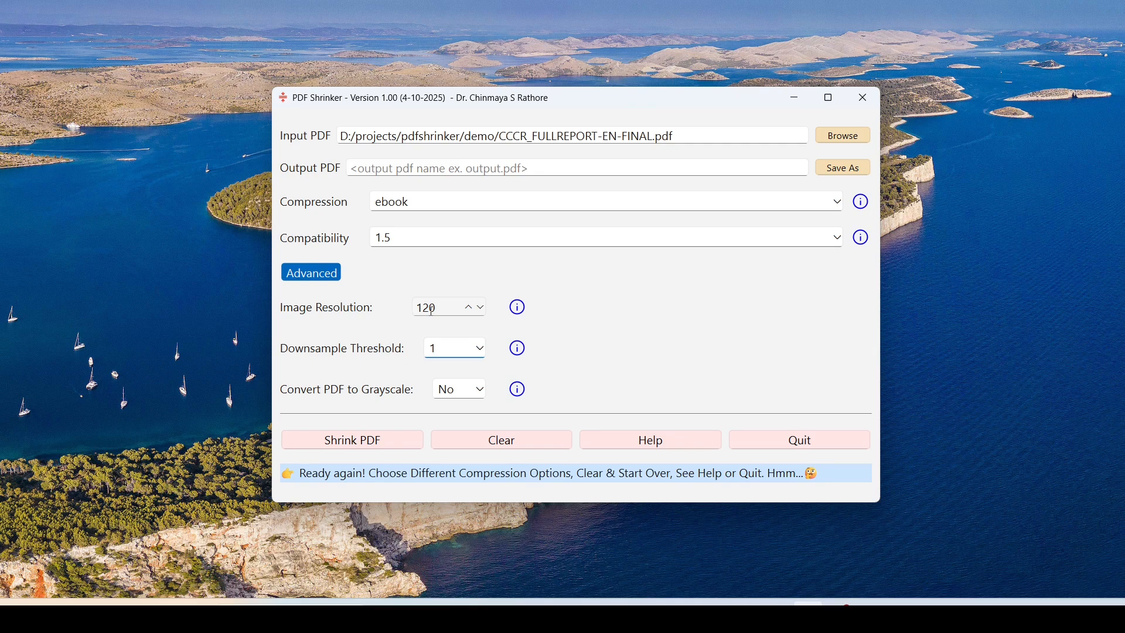
Name the output PDF cccr-ebook-110 in the demo folder and shrink the report
left_click(828, 173)
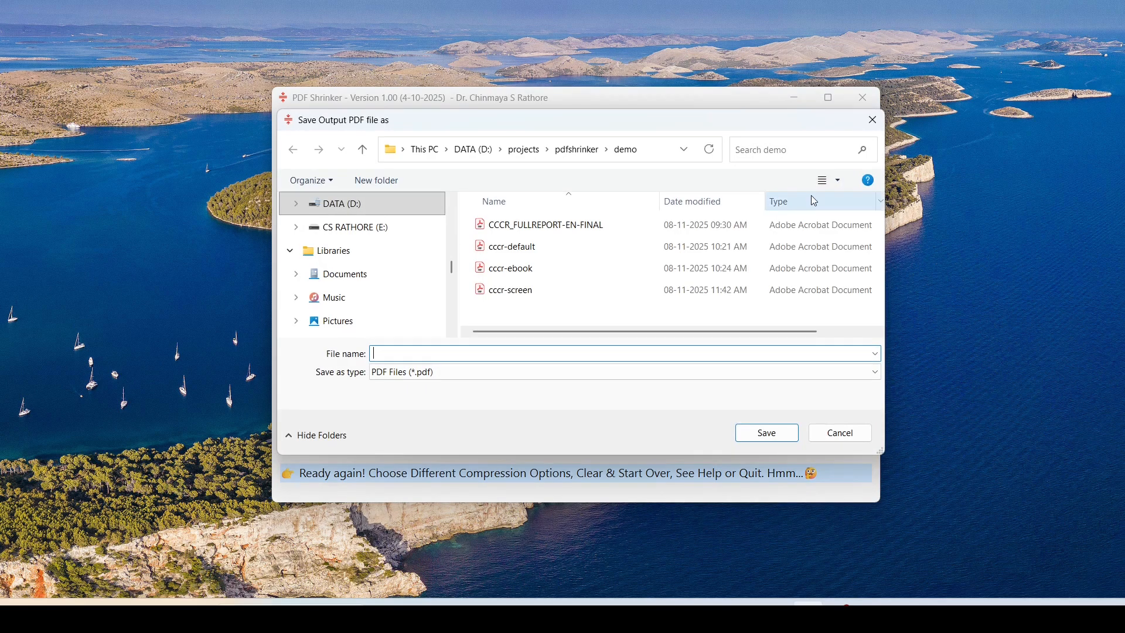
left_click(515, 268)
left_click(434, 354)
left_click(432, 354)
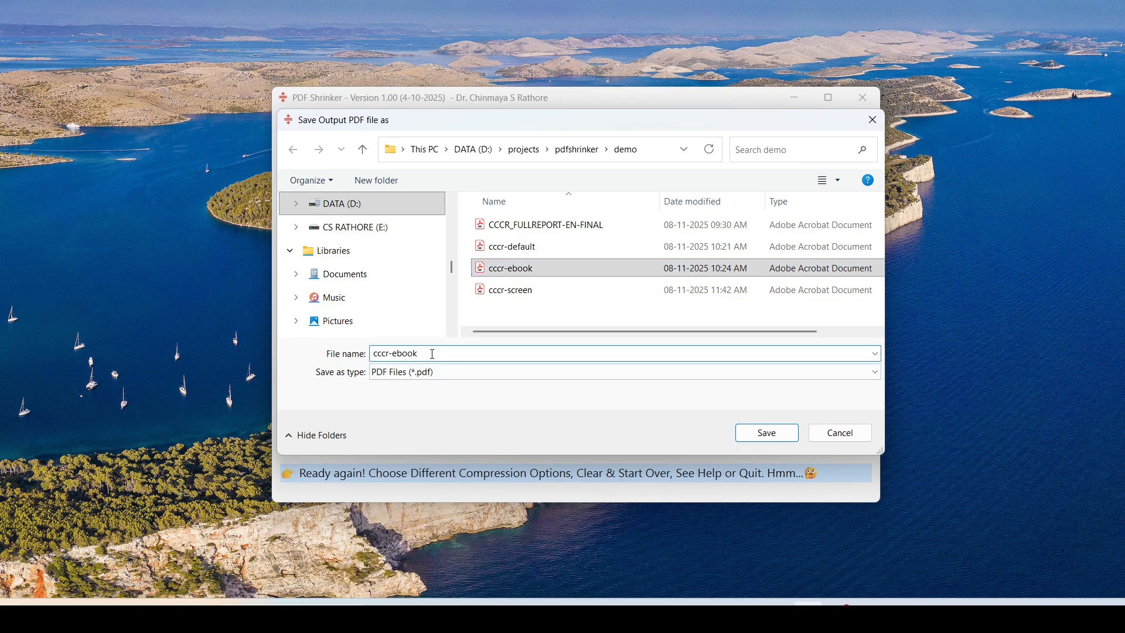
type("-110")
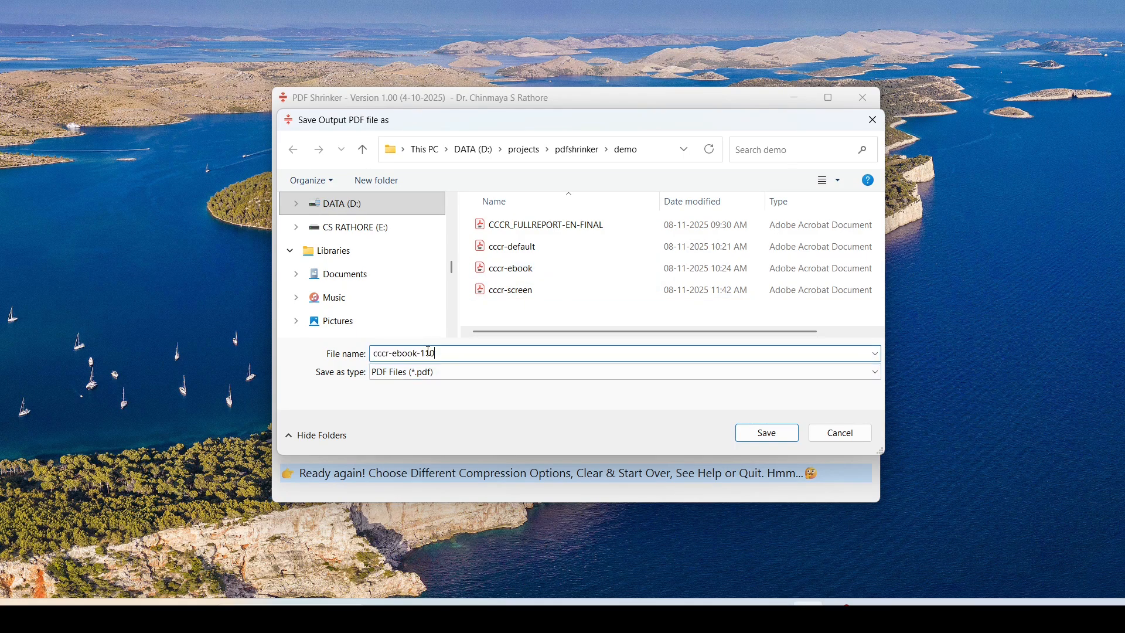
left_click(756, 434)
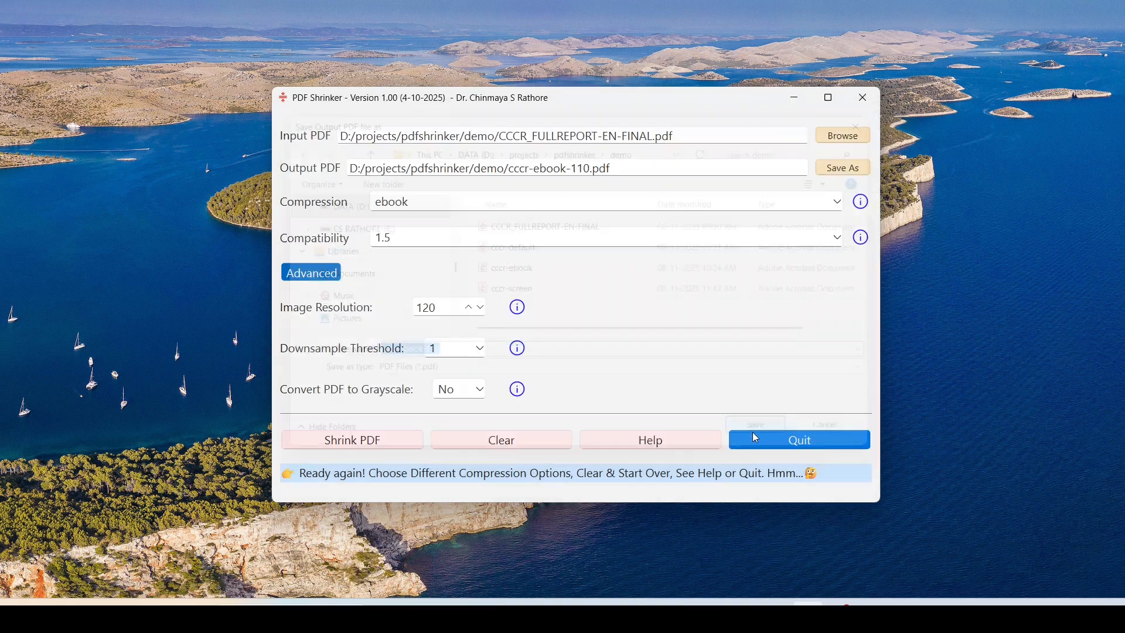
left_click(392, 446)
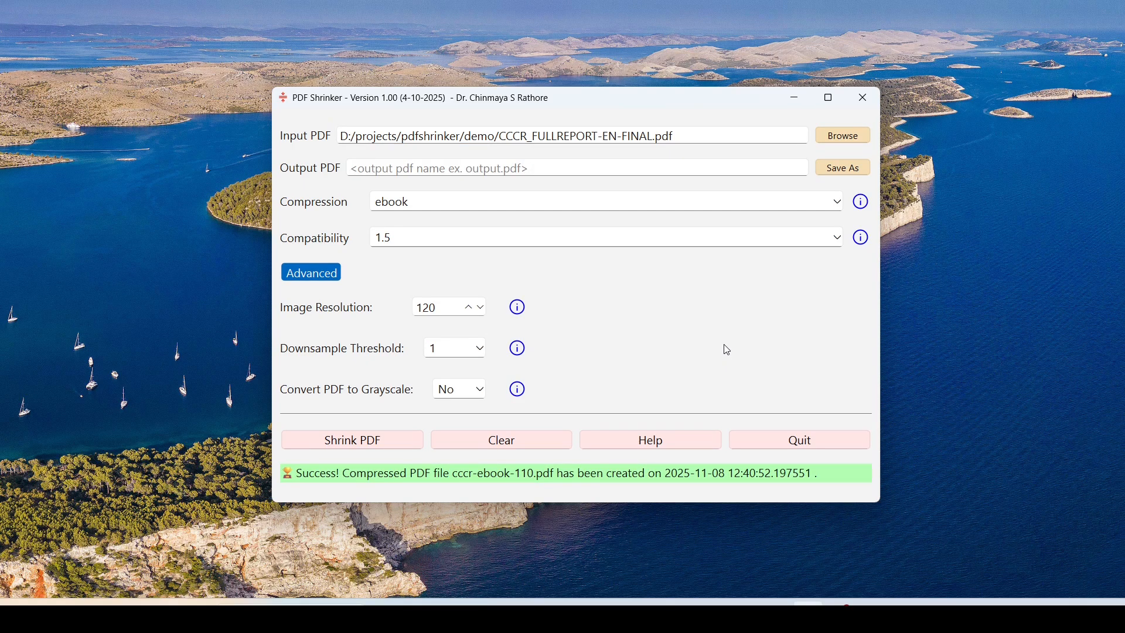
Compare the sizes of cccr-ebook and cccr-ebook-110 in the demo folder and open cccr-ebook-110 in Acrobat Reader
left_click(614, 615)
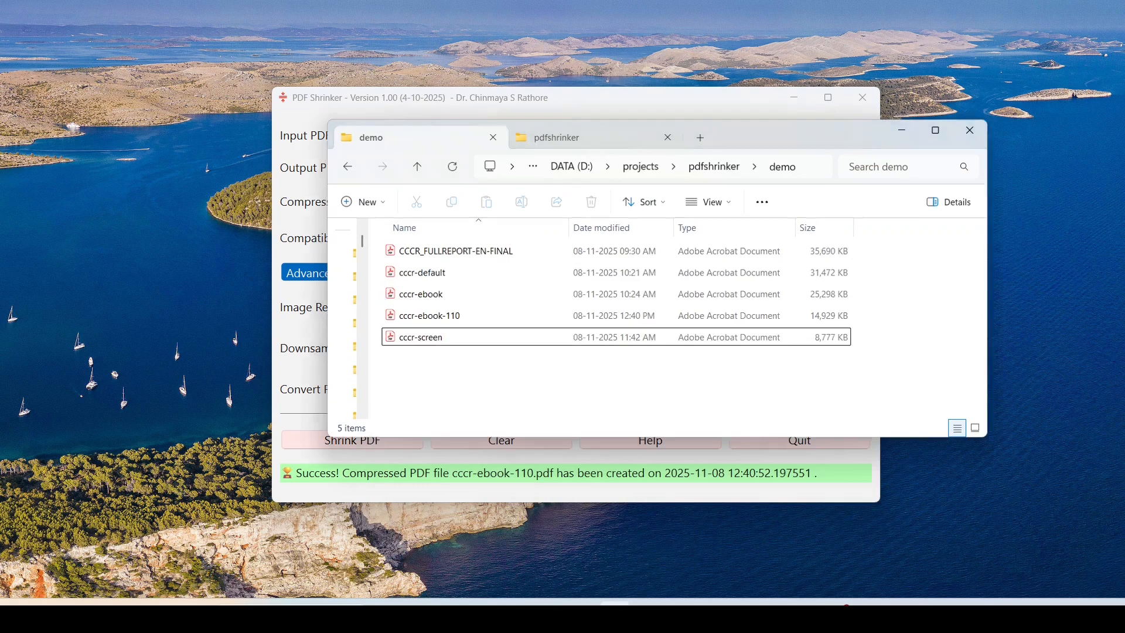
left_click(469, 321)
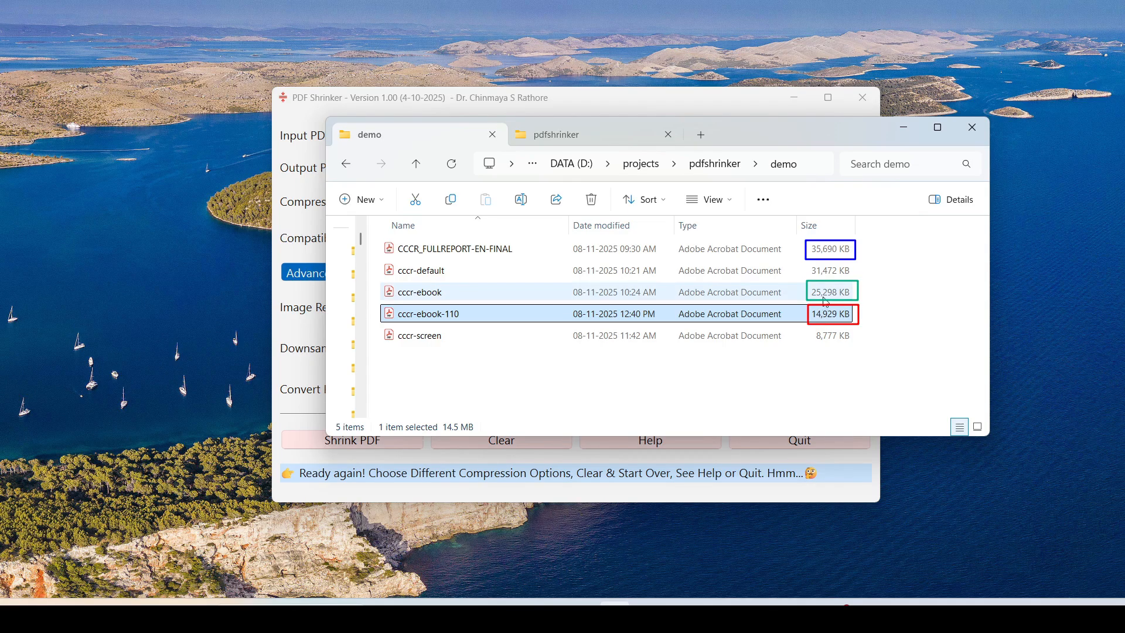
left_click(825, 298)
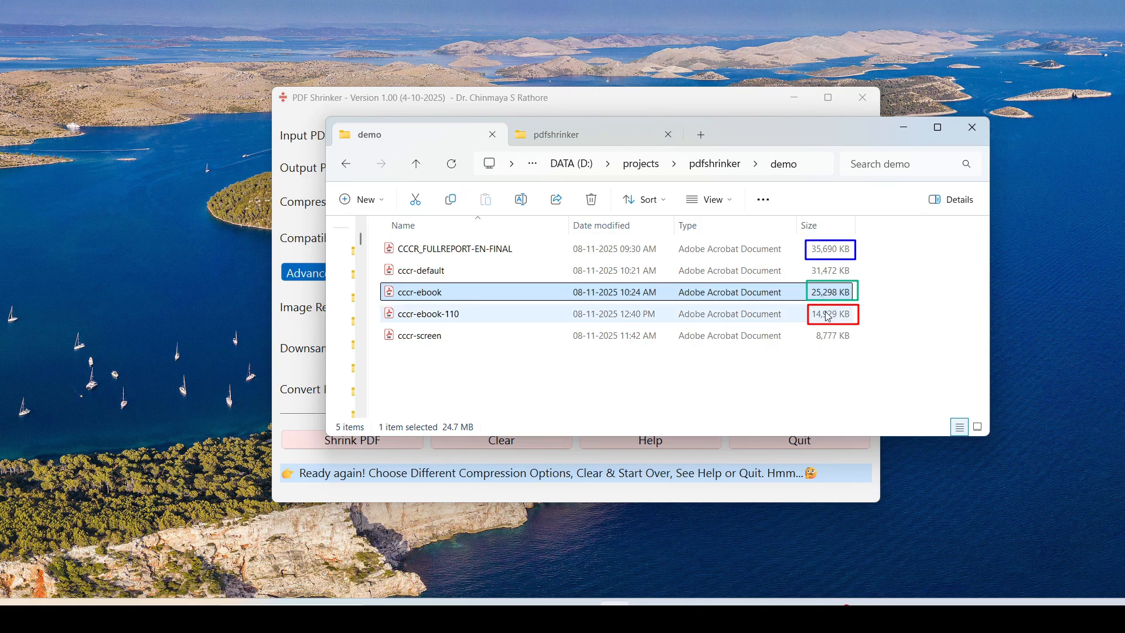
left_click(827, 316)
double_click(828, 316)
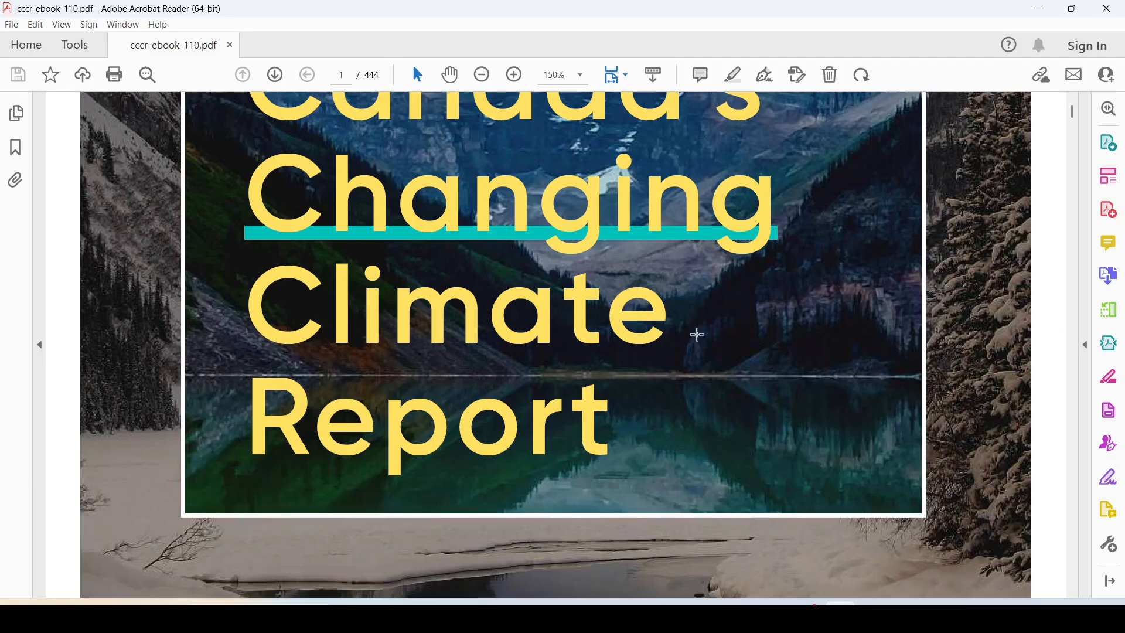
Examine the quality of the cccr-ebook-110 contents page and the regional map on page 15
scroll(698, 335, "down", 10)
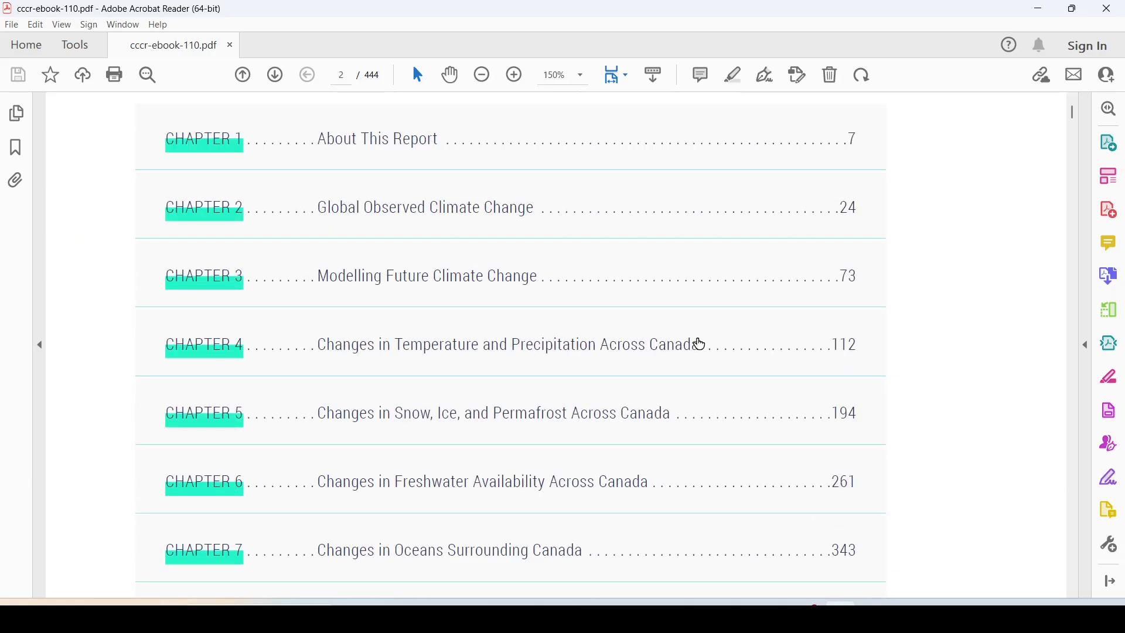
scroll(698, 344, "down", 3)
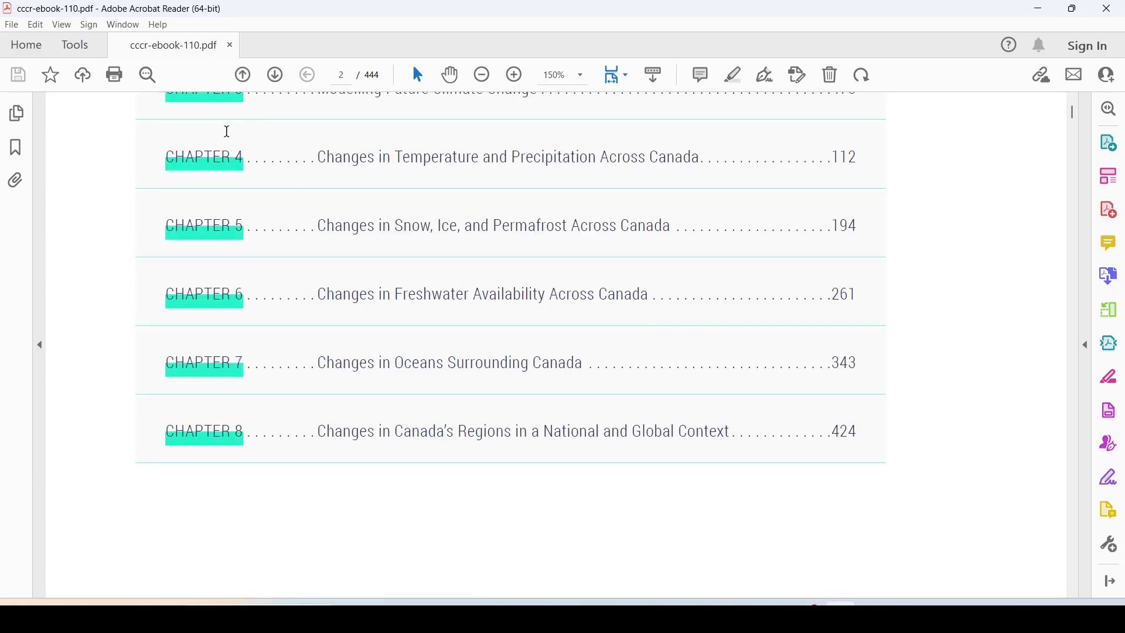
left_click(20, 111)
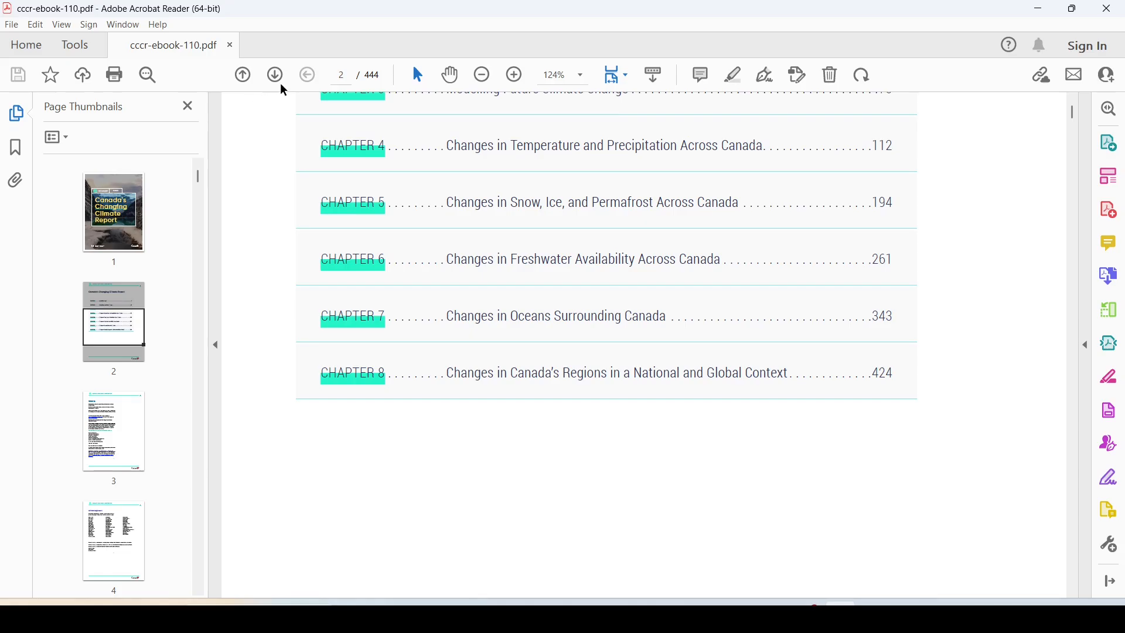
left_click(343, 75)
type("15")
key("Return")
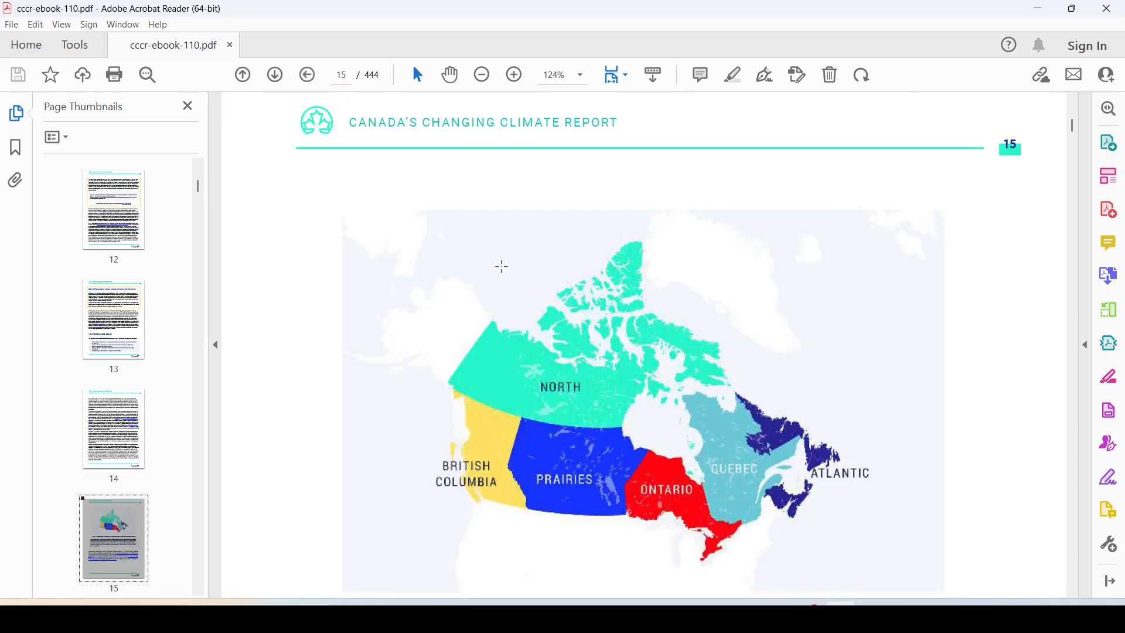
scroll(611, 292, "down", 3)
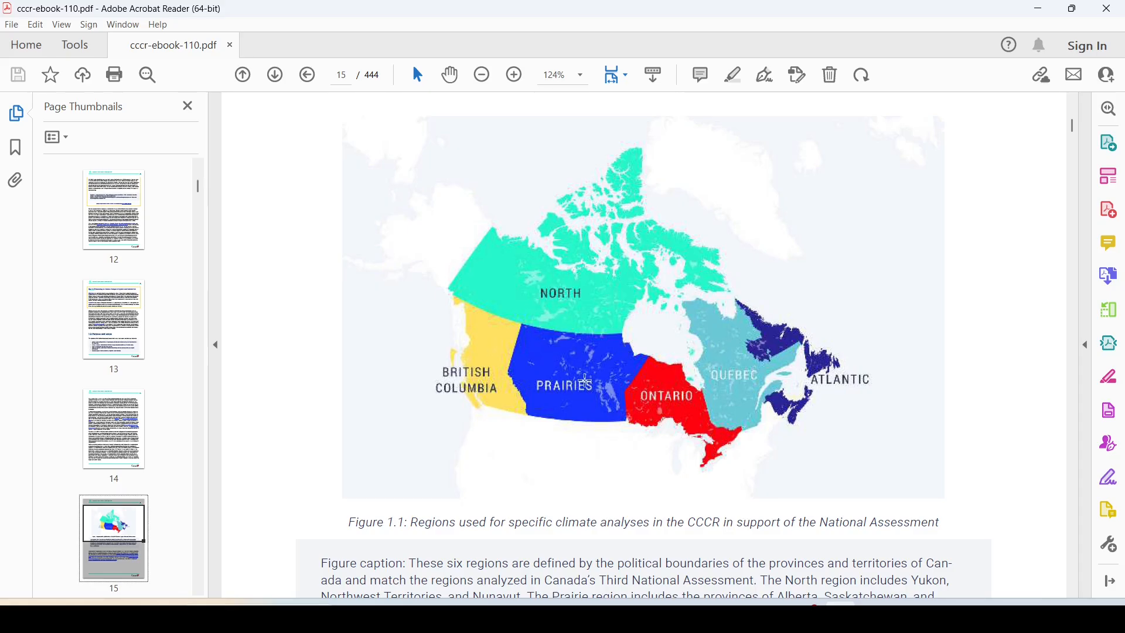
Examine the likelihood and confidence tables on page 18 of cccr-ebook-110
left_click(199, 590)
left_click(199, 591)
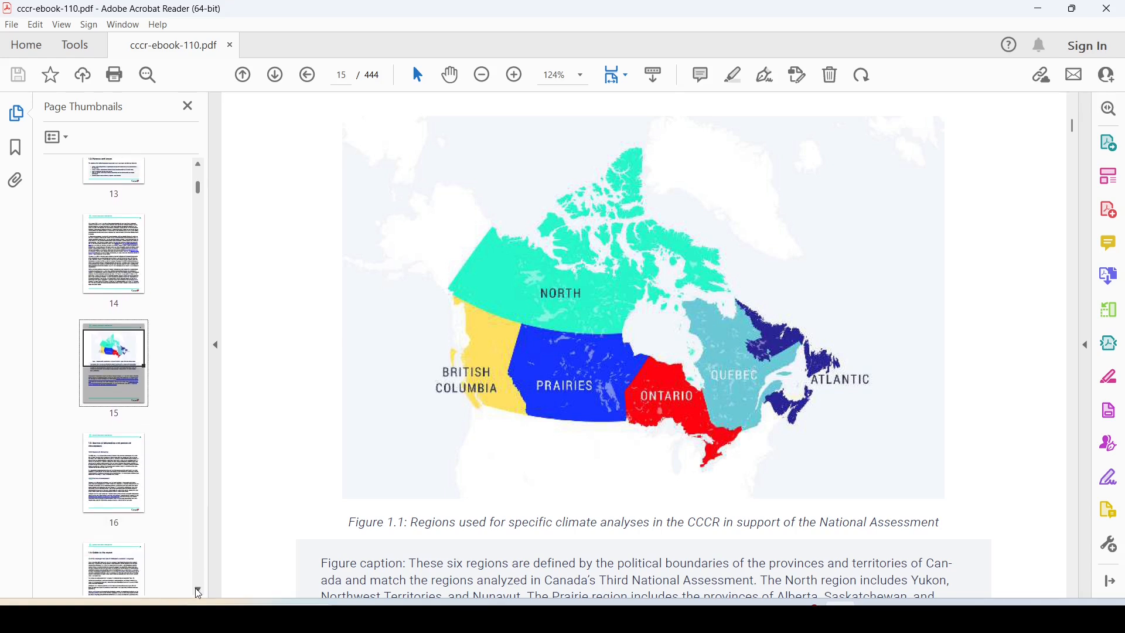
left_click(199, 590)
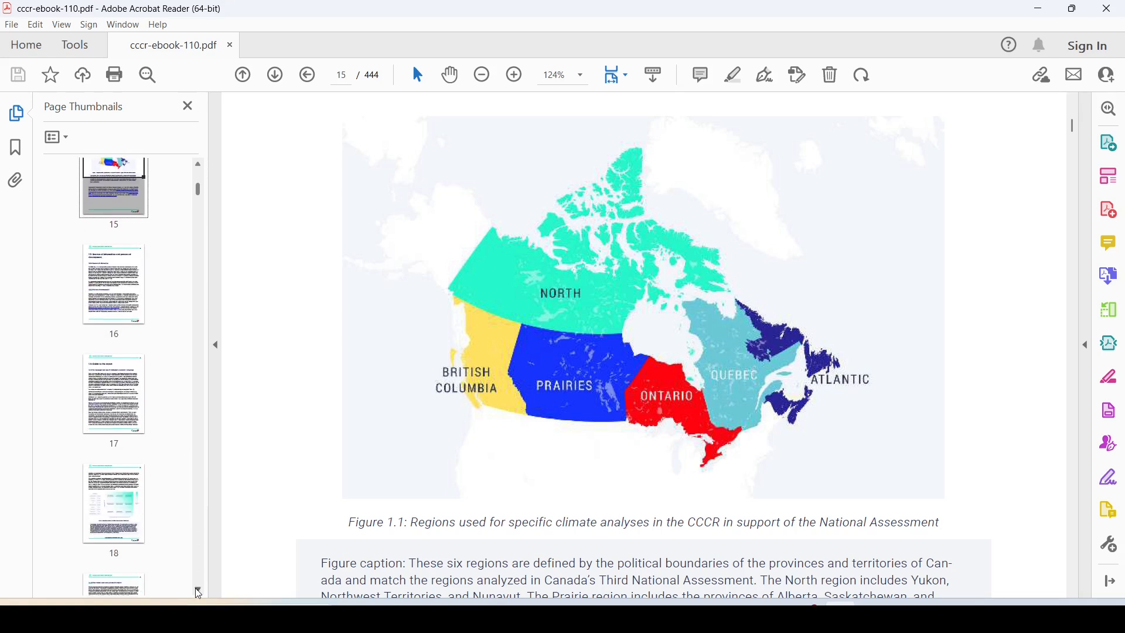
left_click(126, 456)
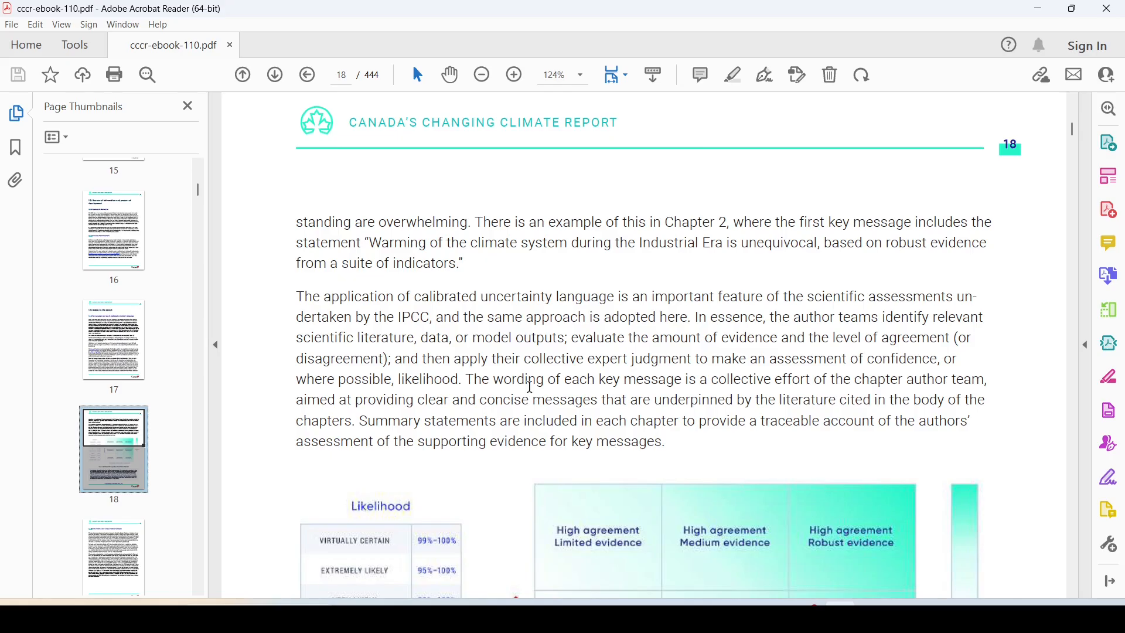
scroll(530, 388, "down", 3)
scroll(530, 388, "down", 2)
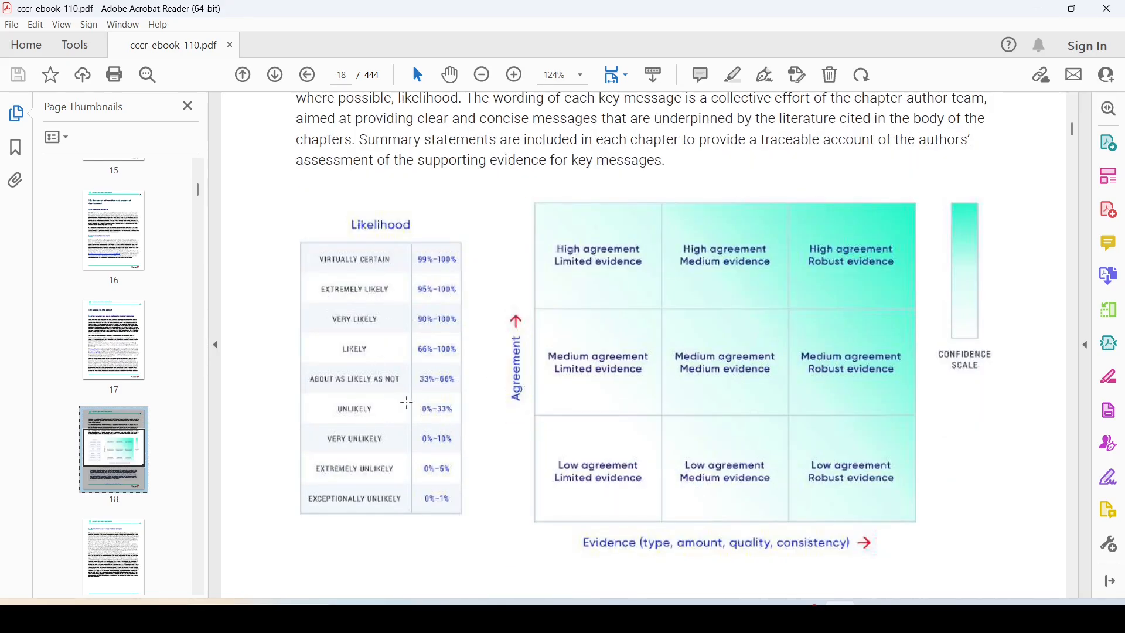
Examine the charts on page 81 and the Earth system illustration on page 83, and close the PDF and the demo folder
left_click(197, 249)
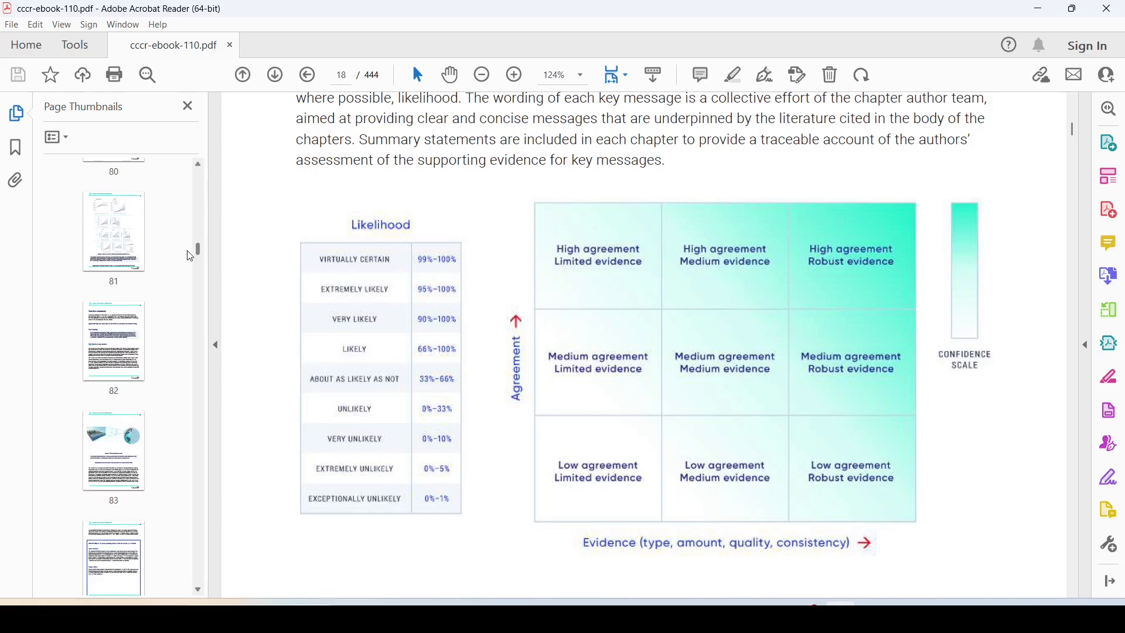
left_click(113, 242)
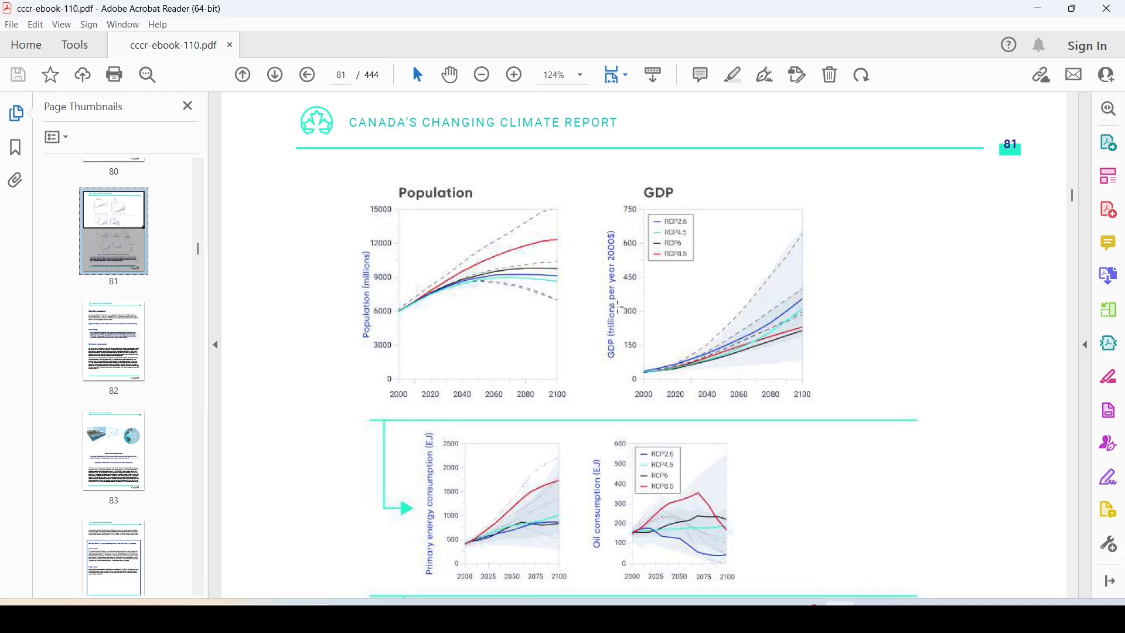
left_click(127, 443)
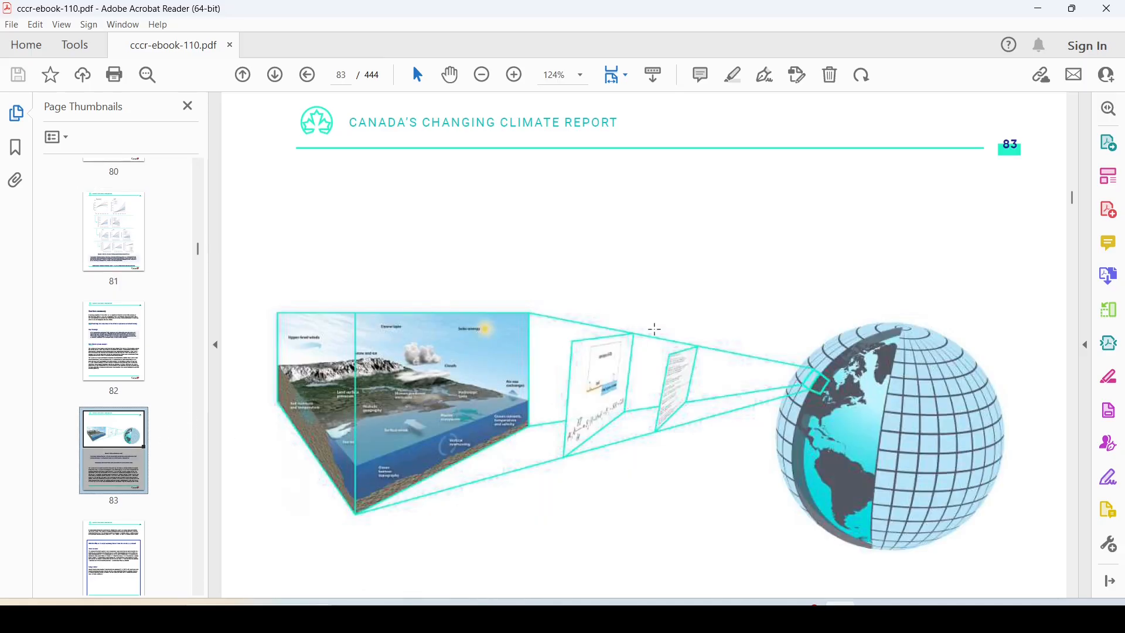
scroll(671, 321, "down", 3)
scroll(671, 321, "down", 3)
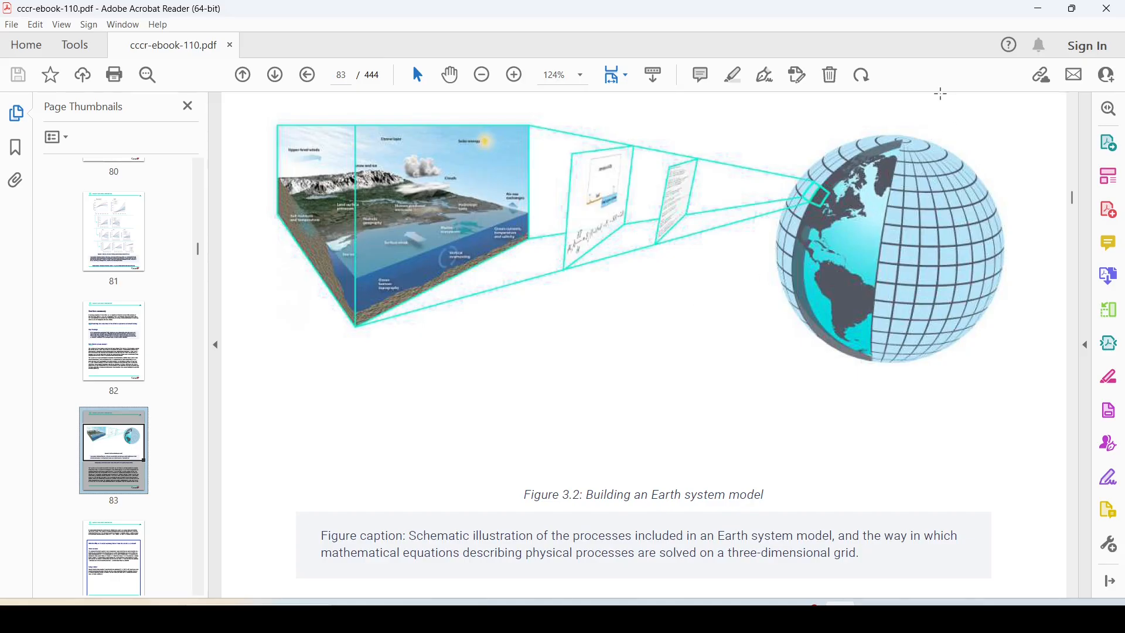
left_click(1108, 9)
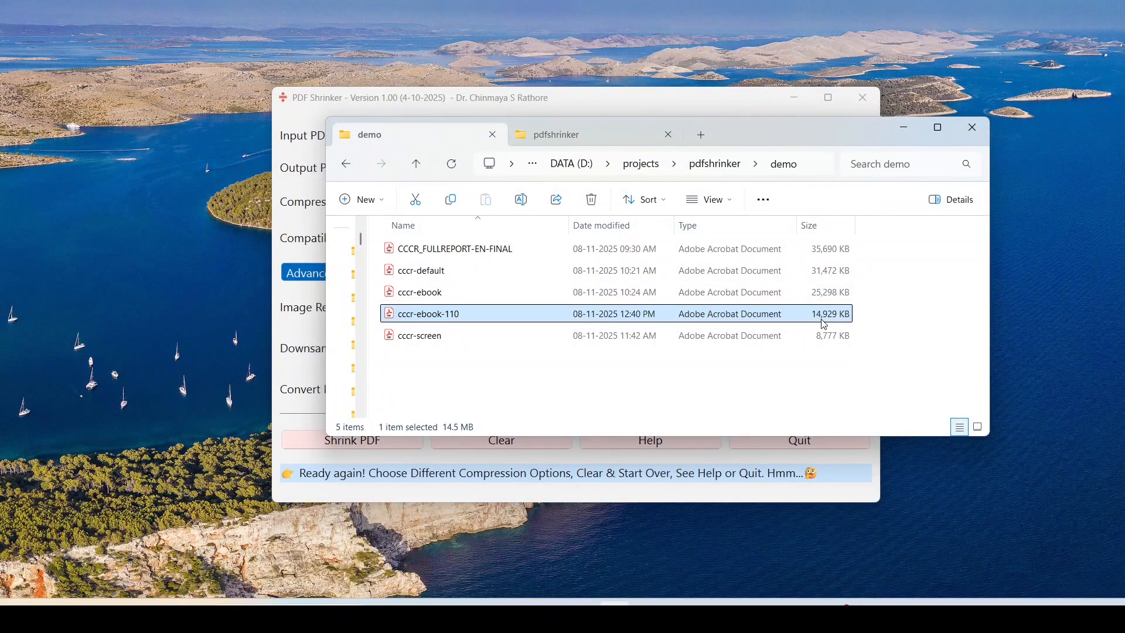
left_click(971, 136)
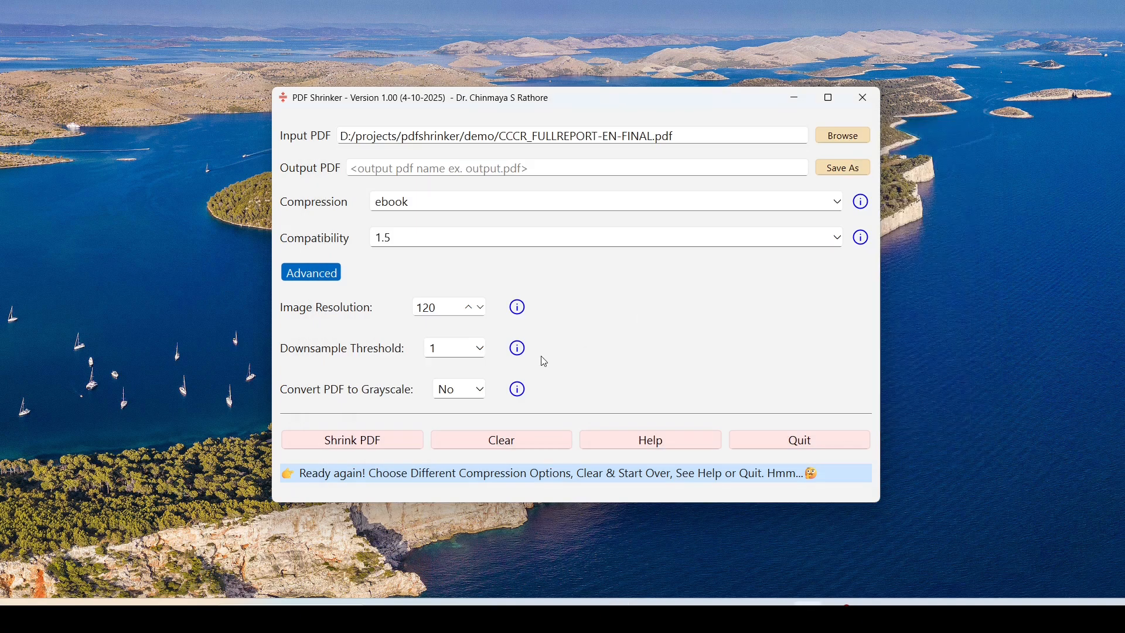
Set the image resolution to 130, grayscale conversion to Yes and the downsample threshold to Default
left_click(472, 307)
left_click(480, 392)
left_click(453, 425)
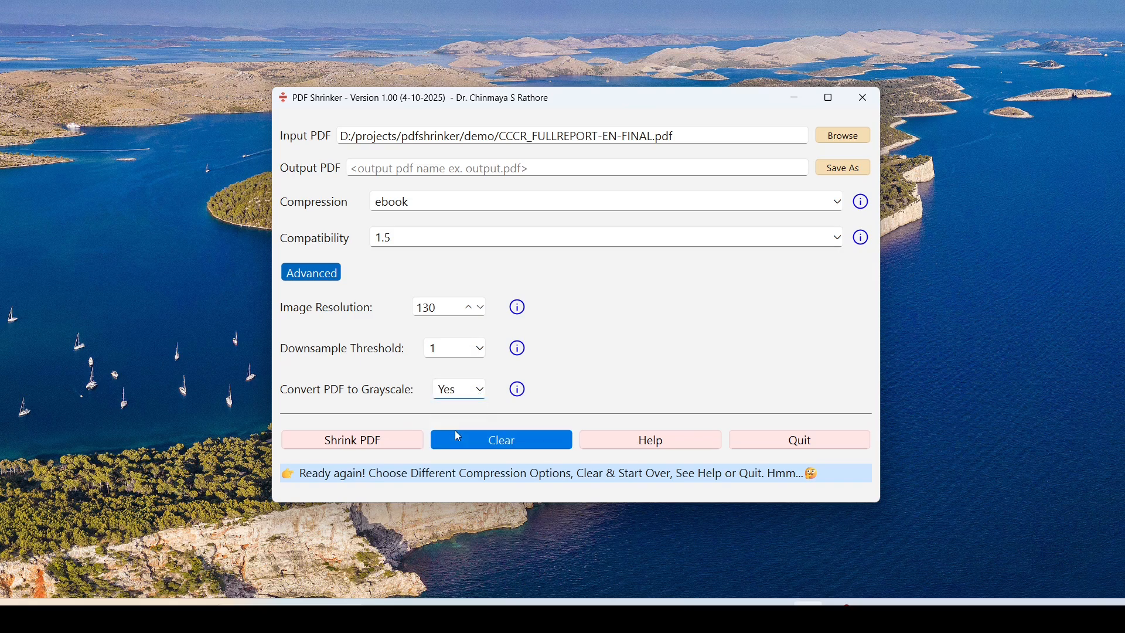
left_click(482, 355)
left_click(459, 375)
left_click(477, 351)
left_click(446, 374)
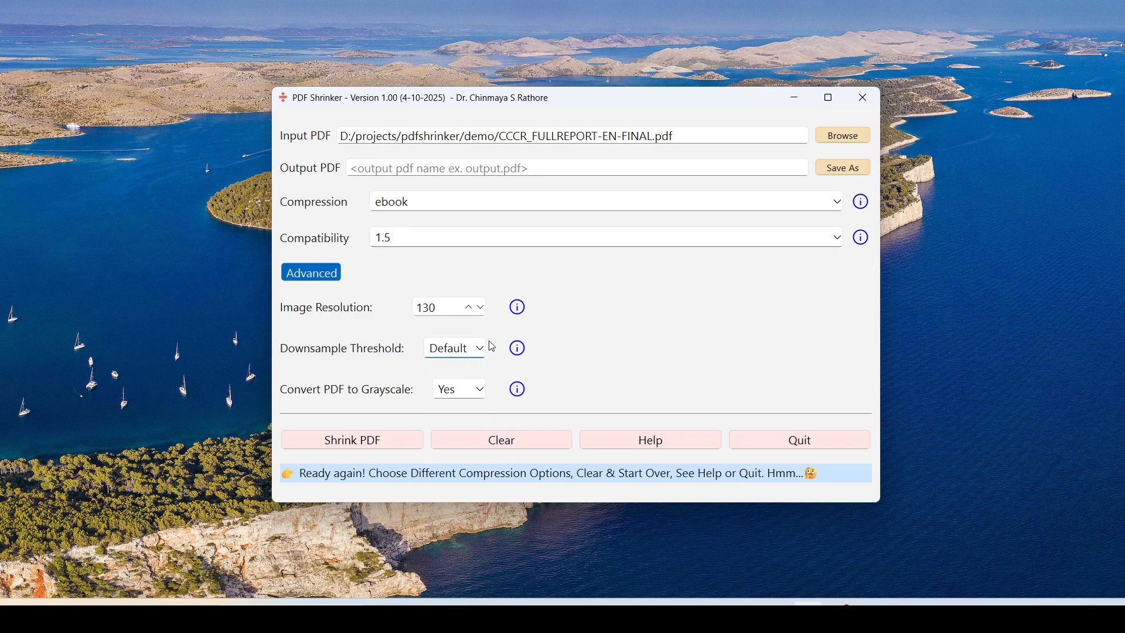
Lower the image resolution to Default, and raise it to 75
left_click(481, 309)
left_click(477, 310)
left_click(477, 310)
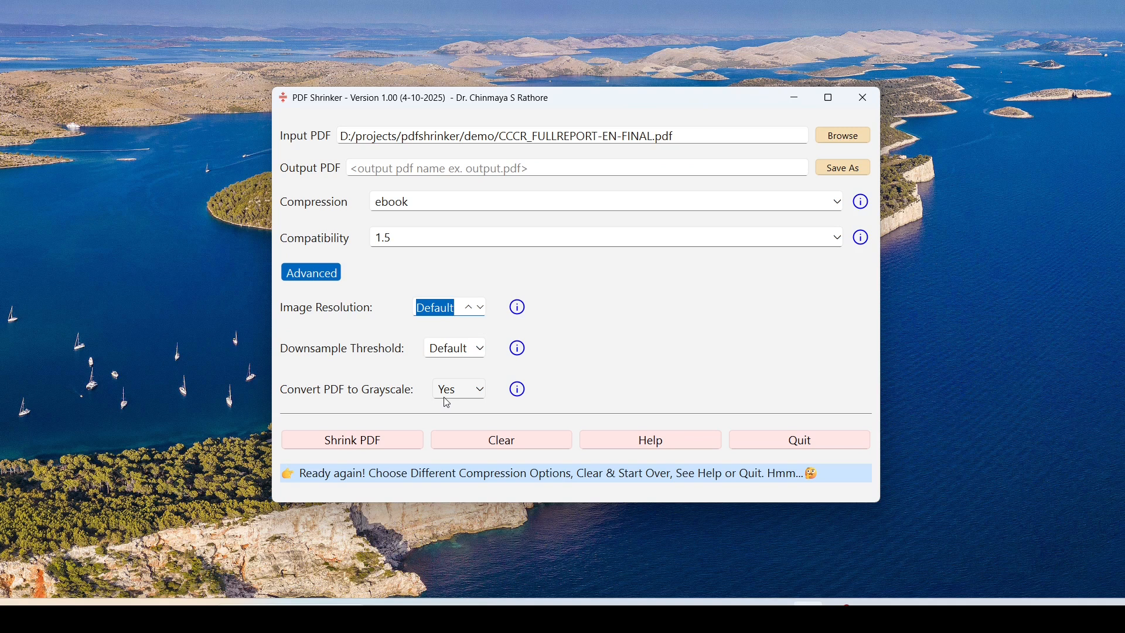
left_click(470, 309)
left_click(472, 312)
left_click(472, 312)
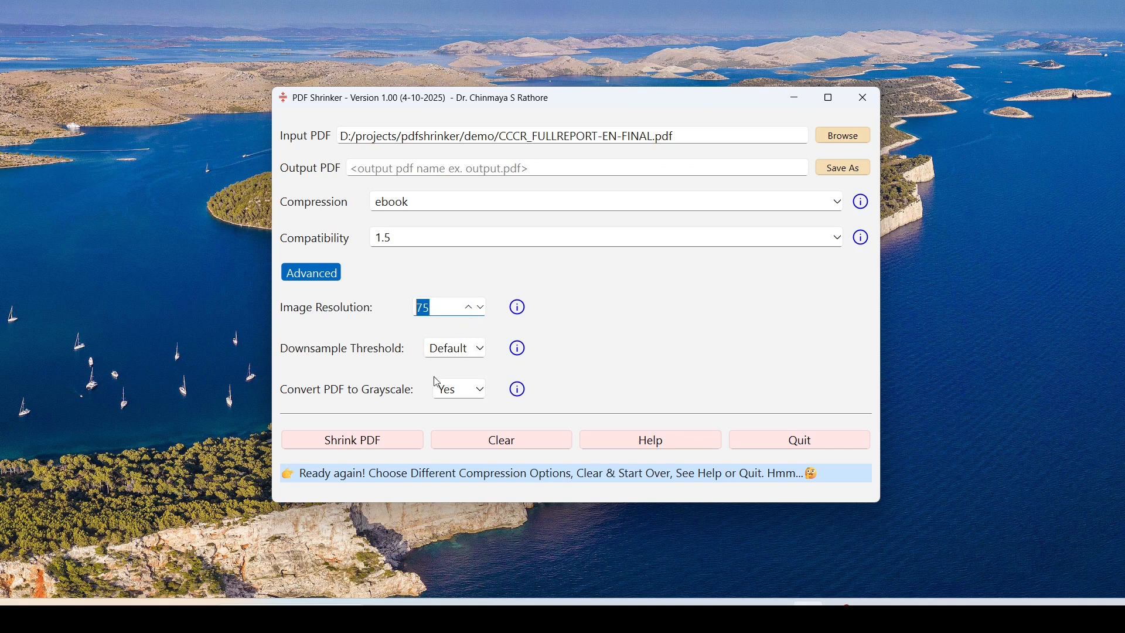
Set the downsample threshold to 1 and raise the image resolution to 105
left_click(470, 309)
left_click(476, 349)
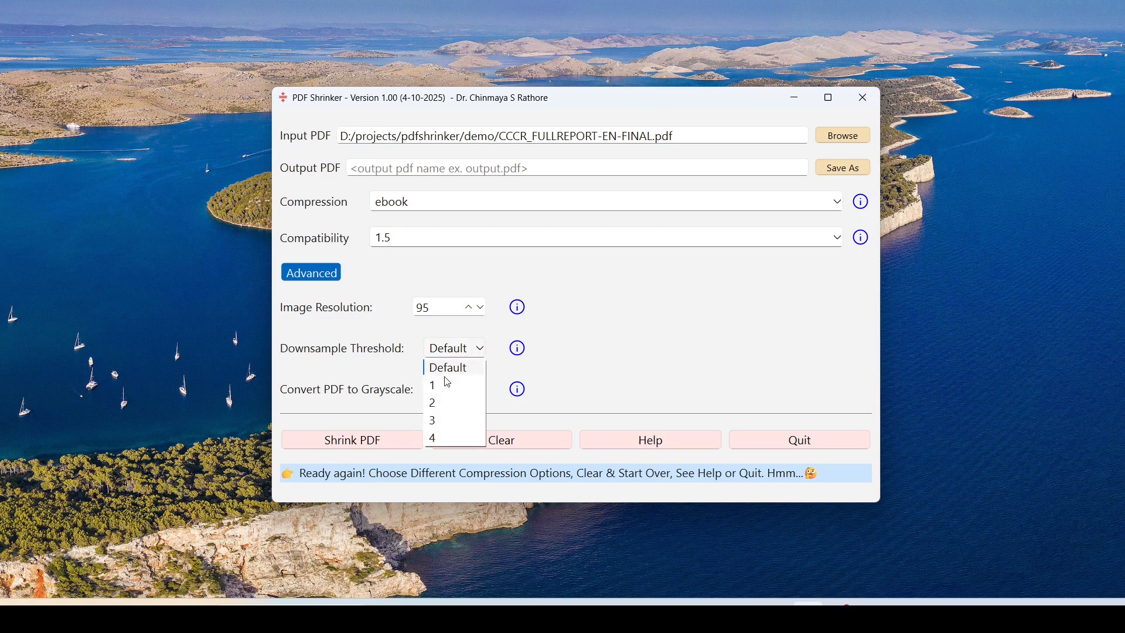
left_click(442, 377)
left_click(472, 310)
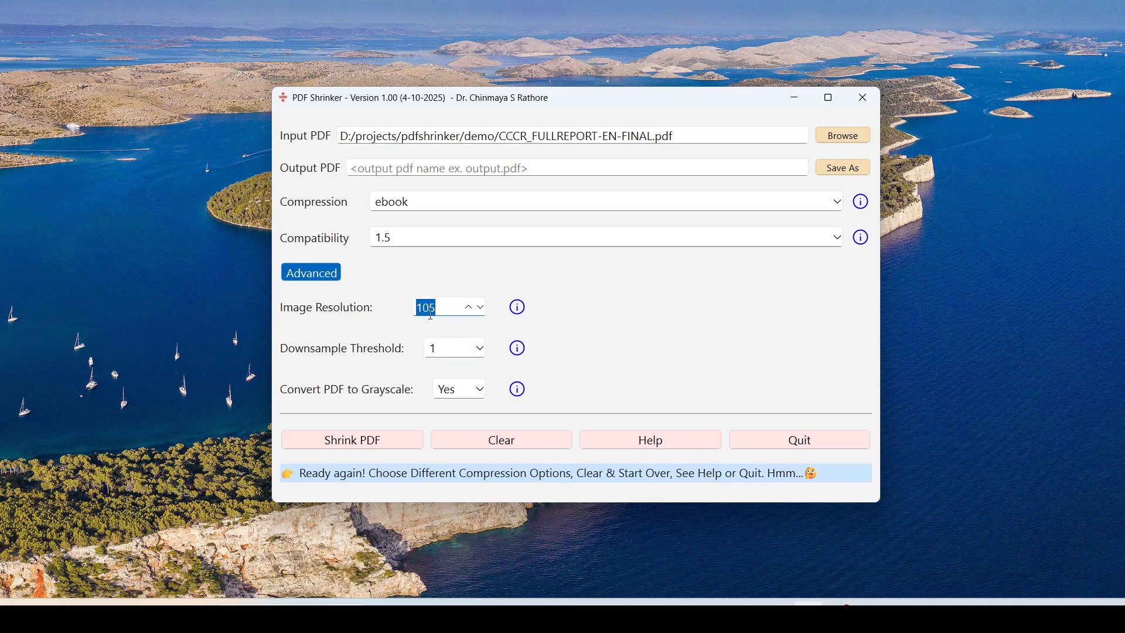
Return the downsample threshold and image resolution to Default and grayscale conversion to No, and hide the advanced options
left_click(471, 355)
left_click(451, 368)
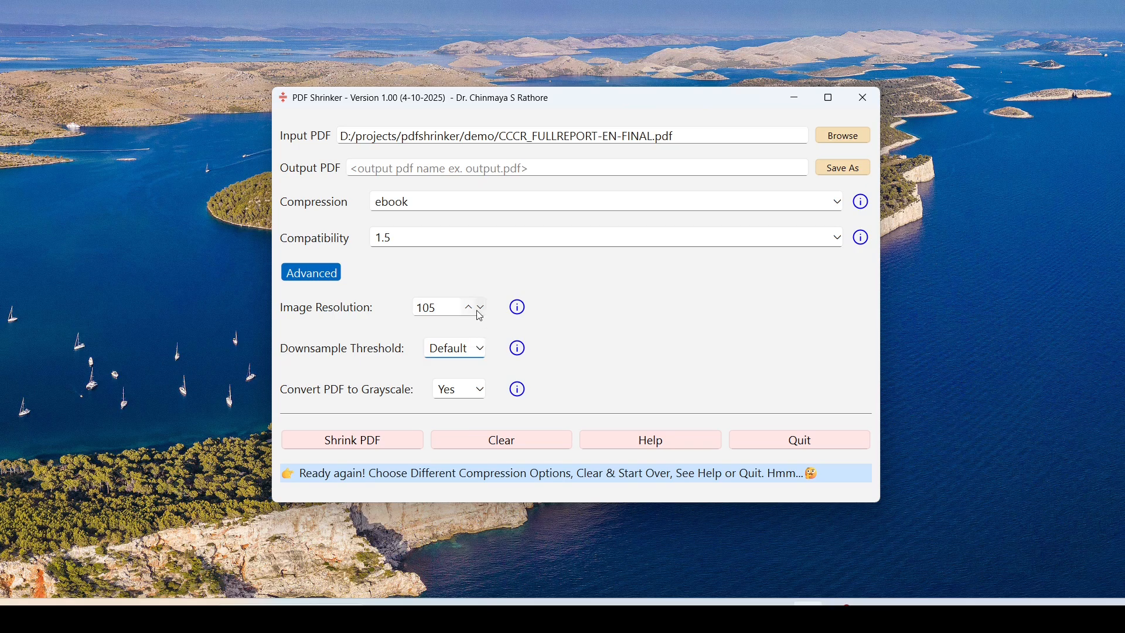
left_click(480, 312)
left_click(476, 391)
left_click(465, 406)
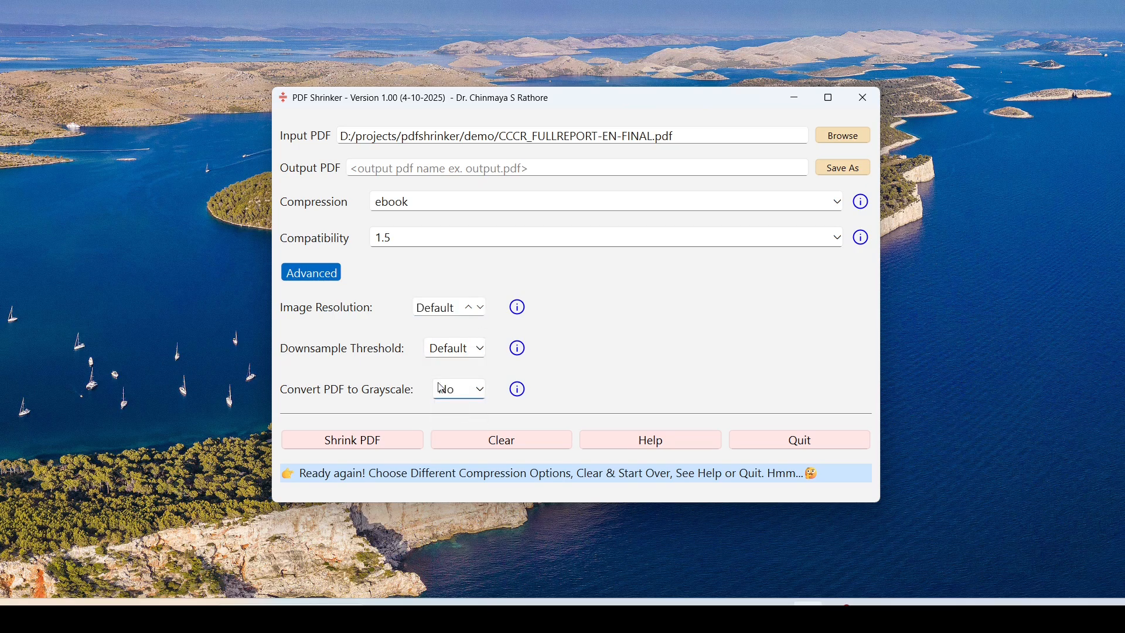
left_click(323, 271)
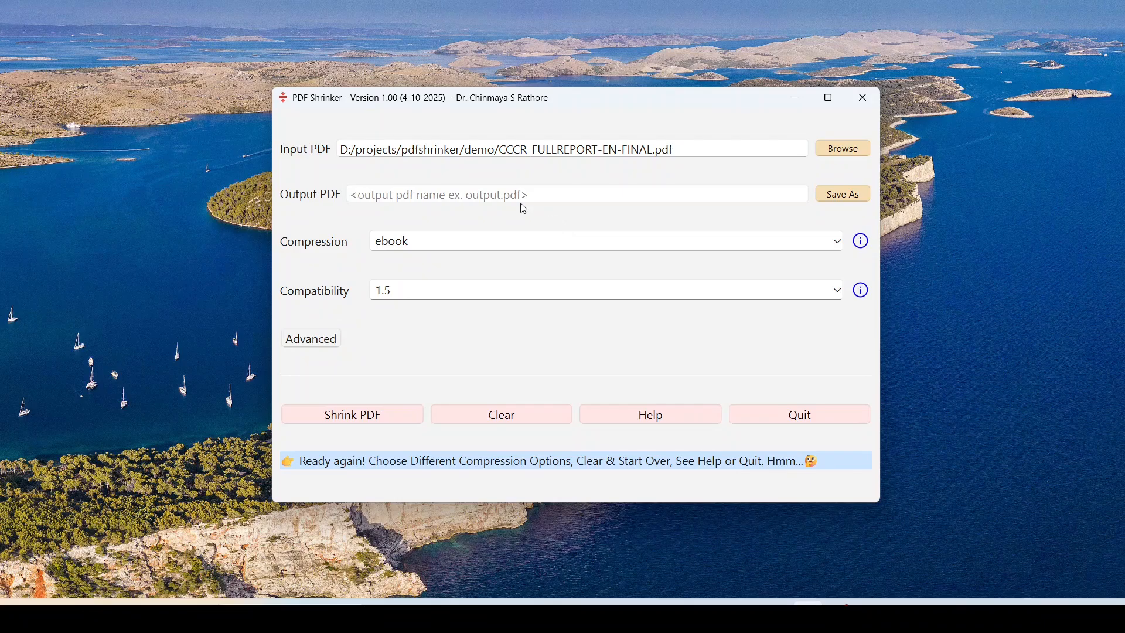
Set the PDF compatibility to 1.3 and the compression preset to printer
left_click(485, 296)
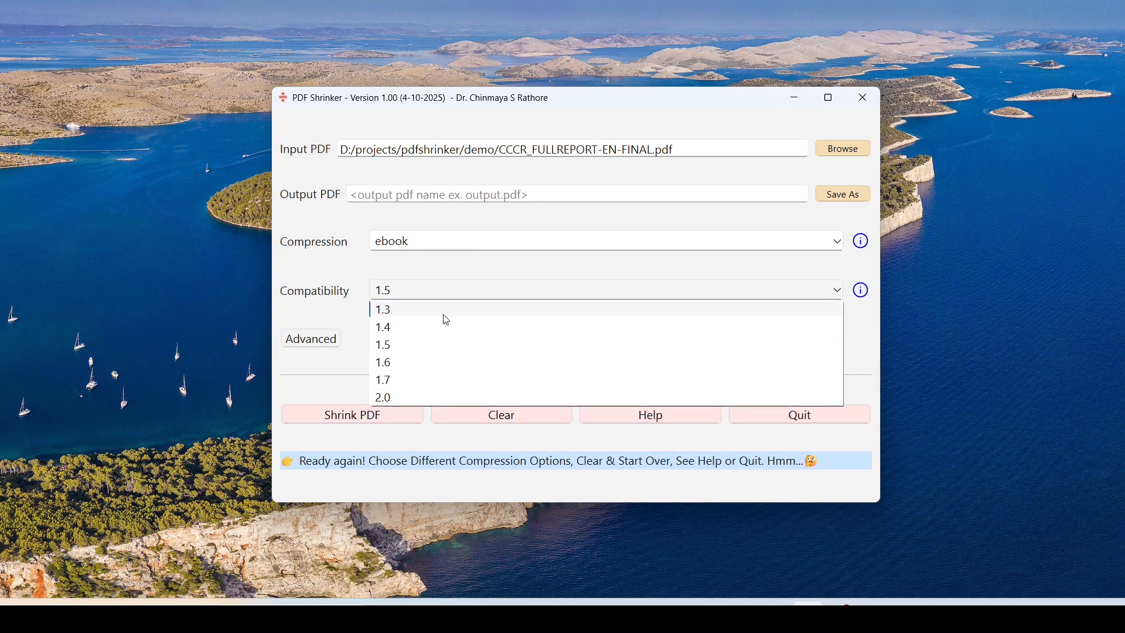
left_click(442, 313)
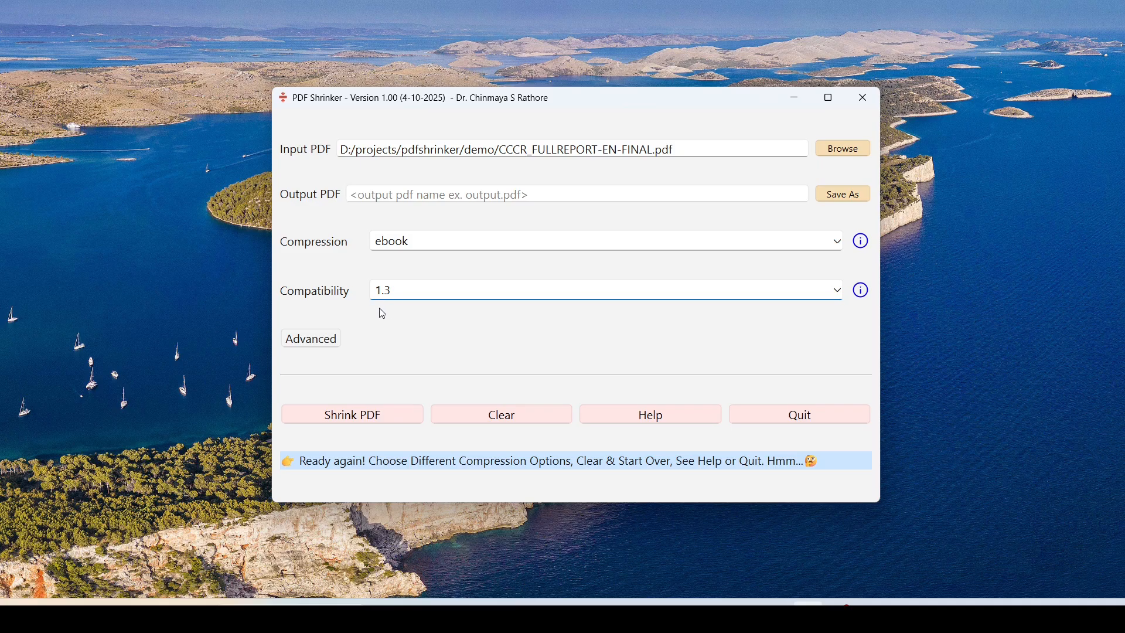
left_click(455, 246)
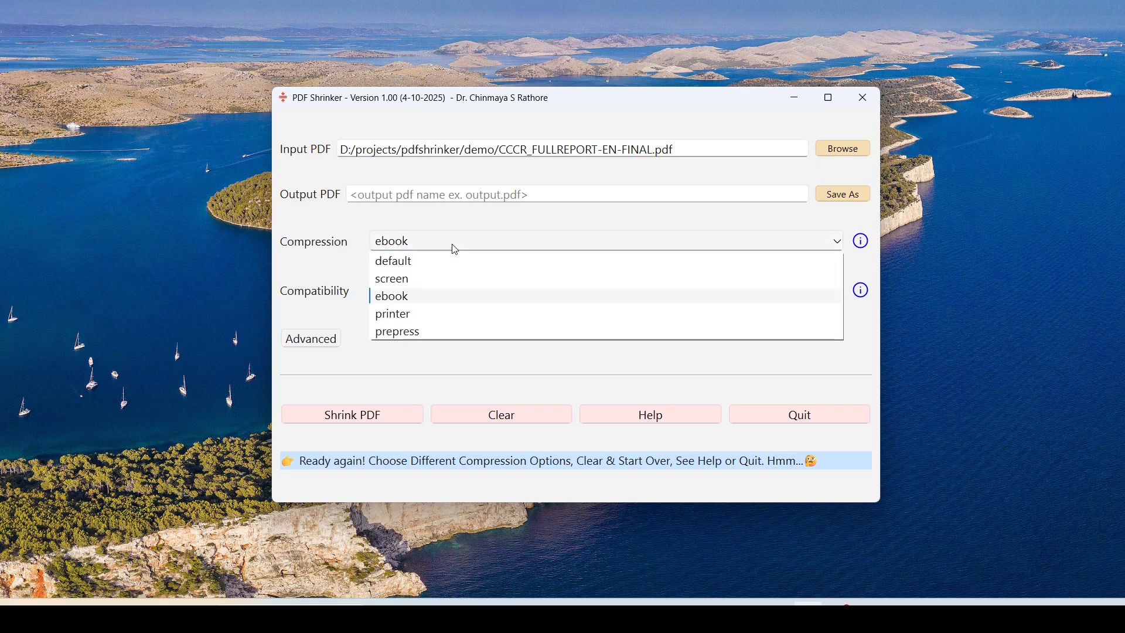
left_click(409, 315)
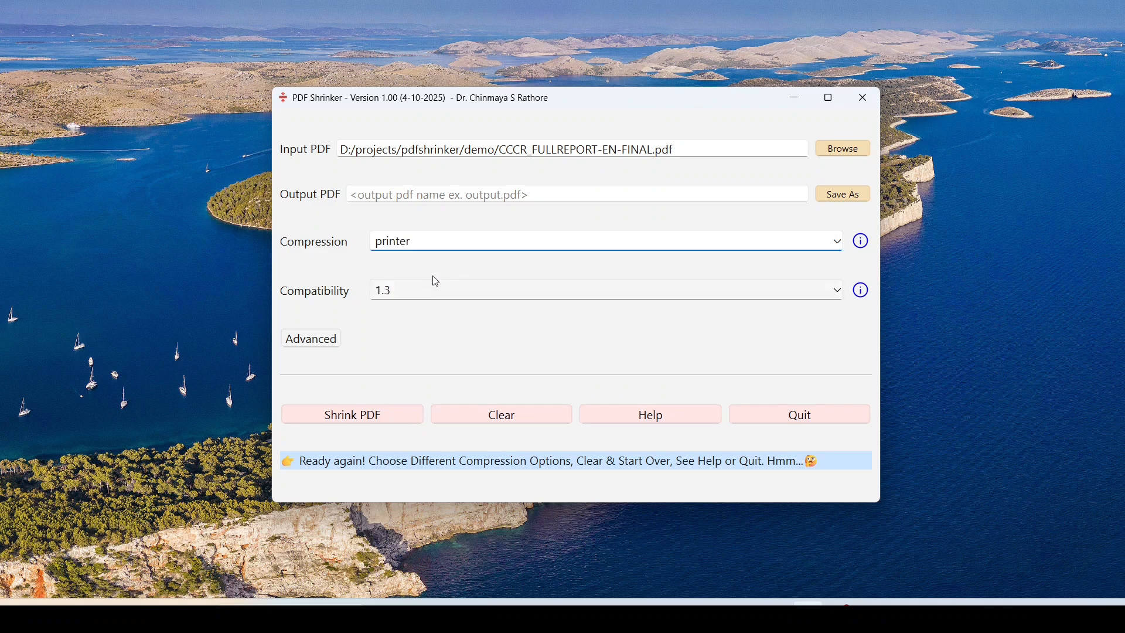
Change the compression preset to prepress, and switch it back to ebook
left_click(438, 246)
left_click(413, 328)
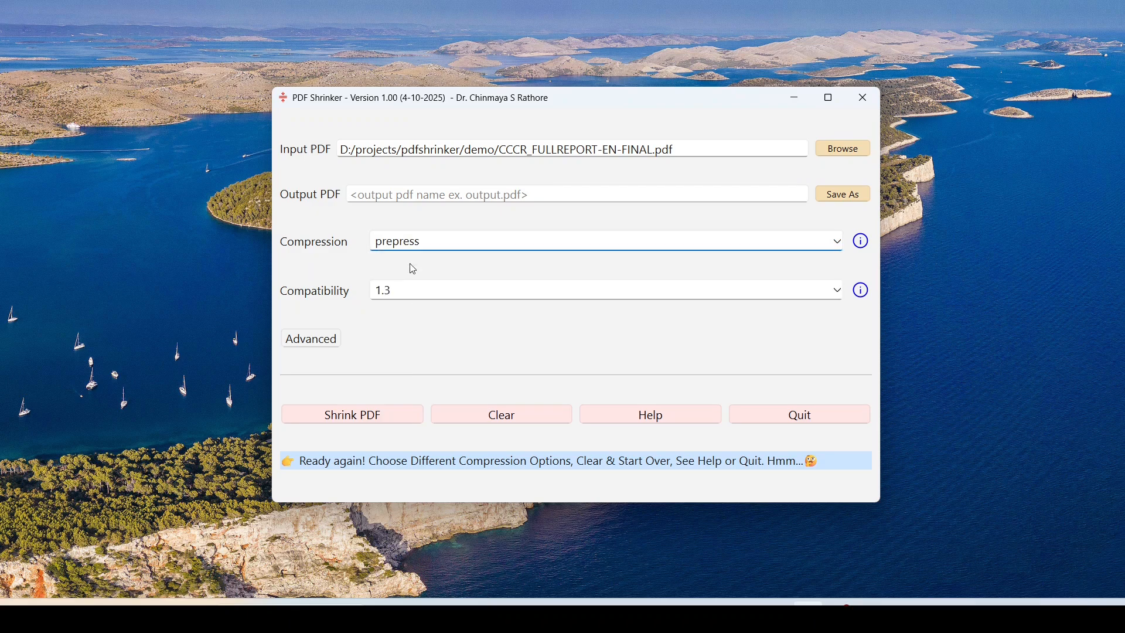
left_click(413, 245)
left_click(405, 299)
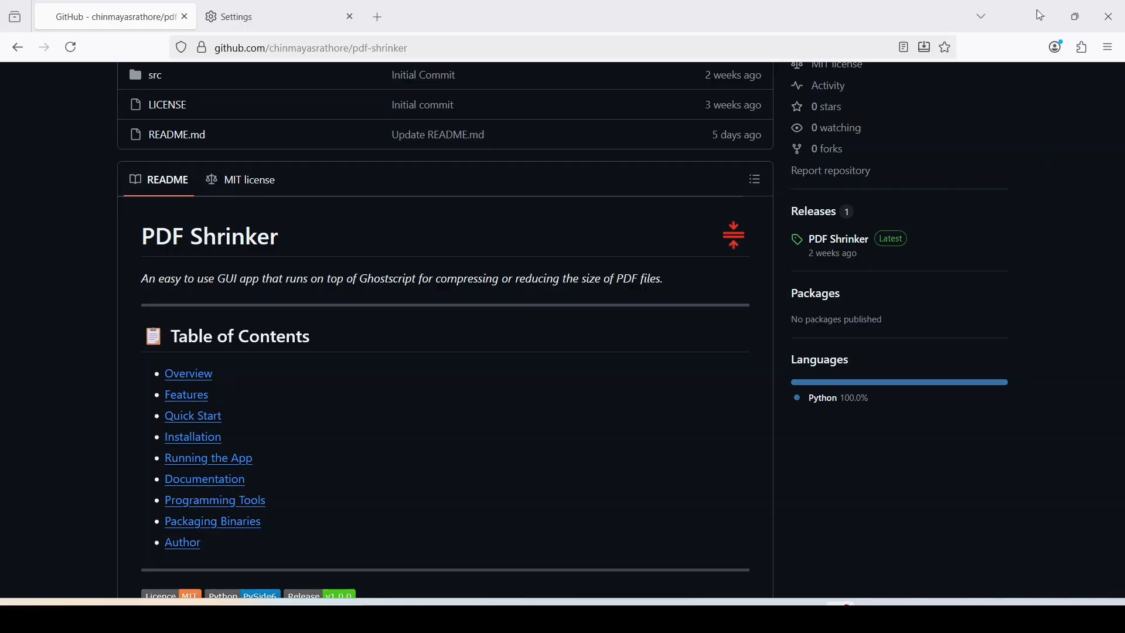
In the browser, open the online PDF Shrinker documentation from the GitHub README and examine the gray scale and Flattening PDFs sections
left_click(225, 485)
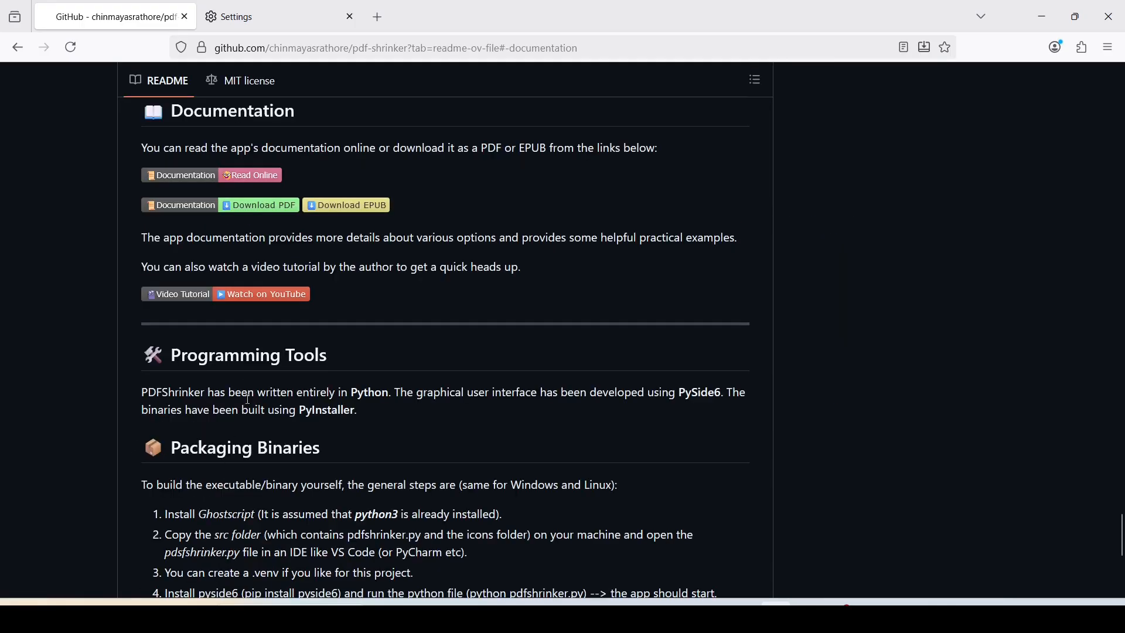
left_click(252, 185)
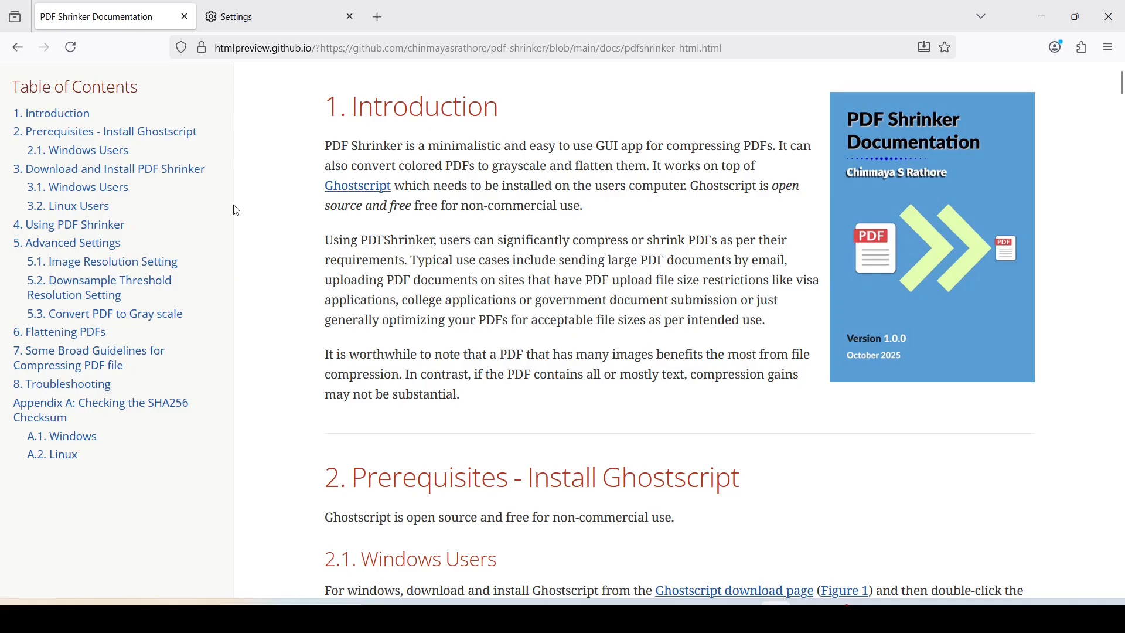
left_click(150, 324)
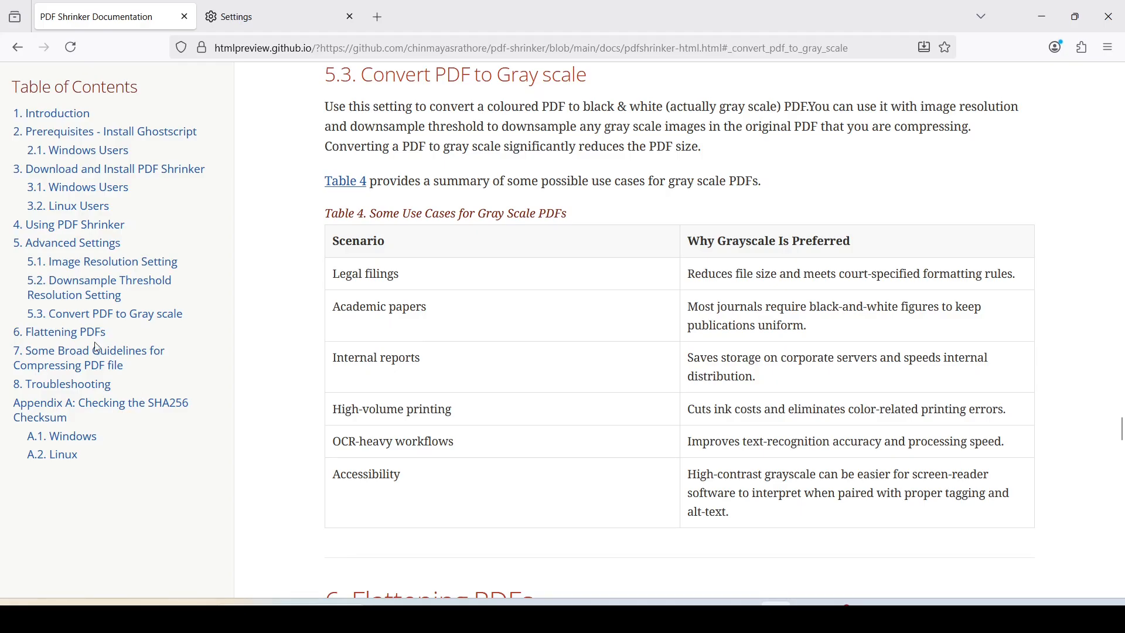
left_click(57, 340)
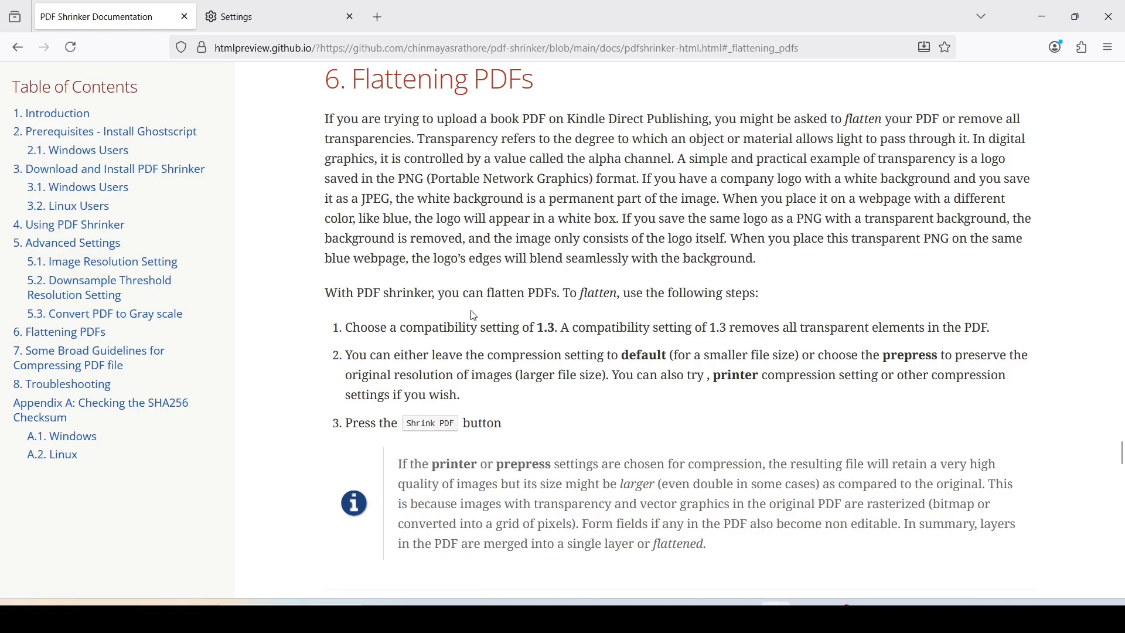
scroll(488, 315, "down", 4)
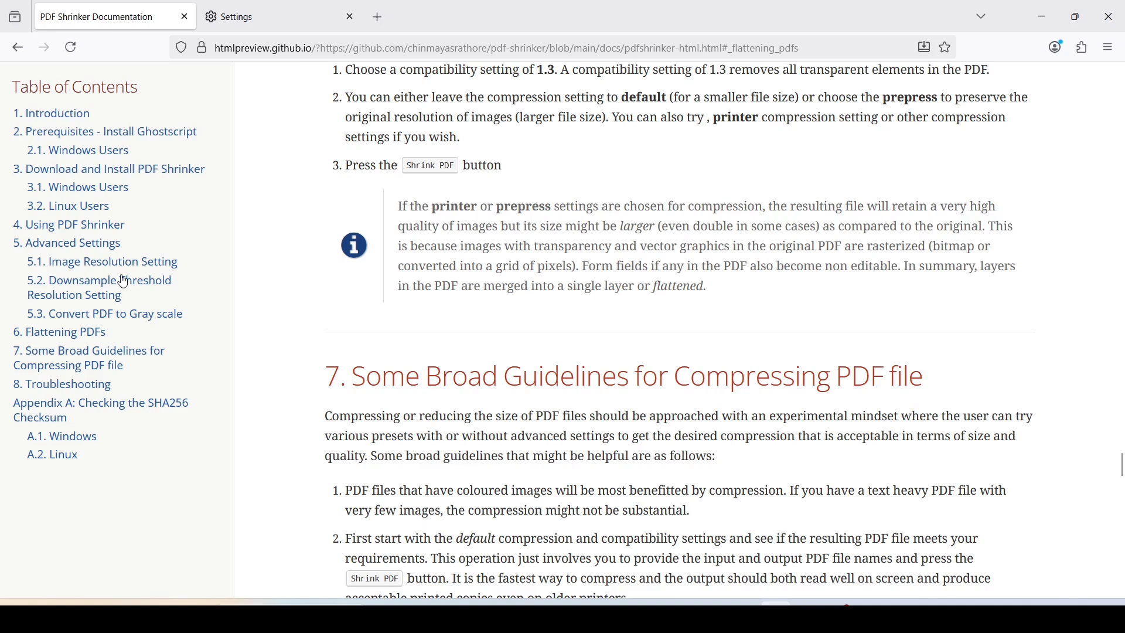
Examine the Advanced Settings section, including the image resolution example and the practical guide to downsample threshold values
left_click(94, 244)
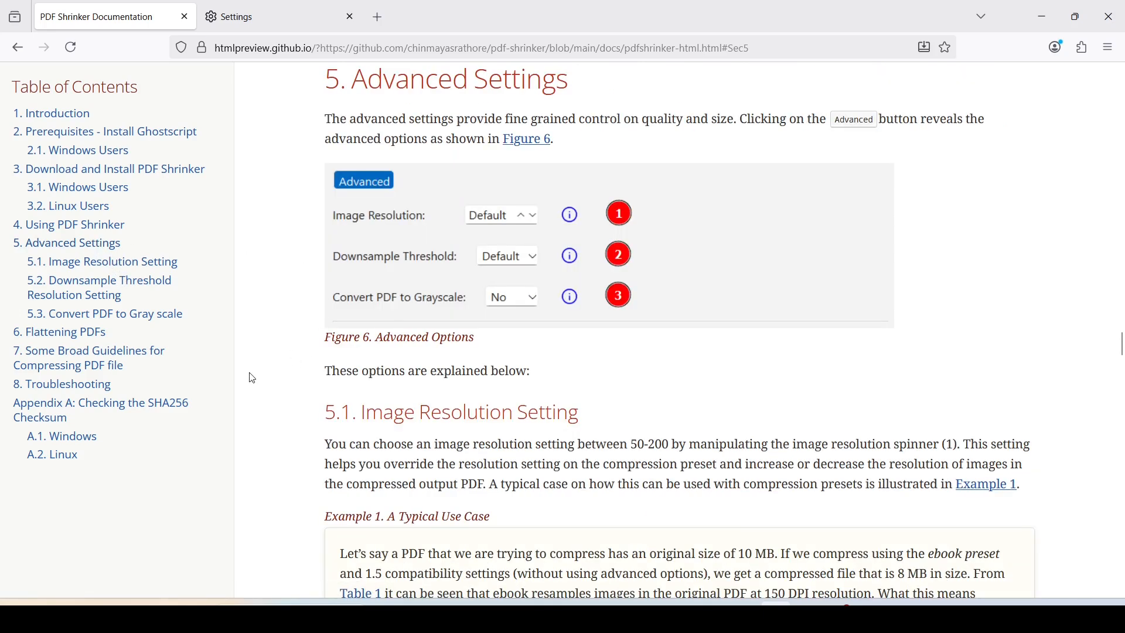
left_click(109, 269)
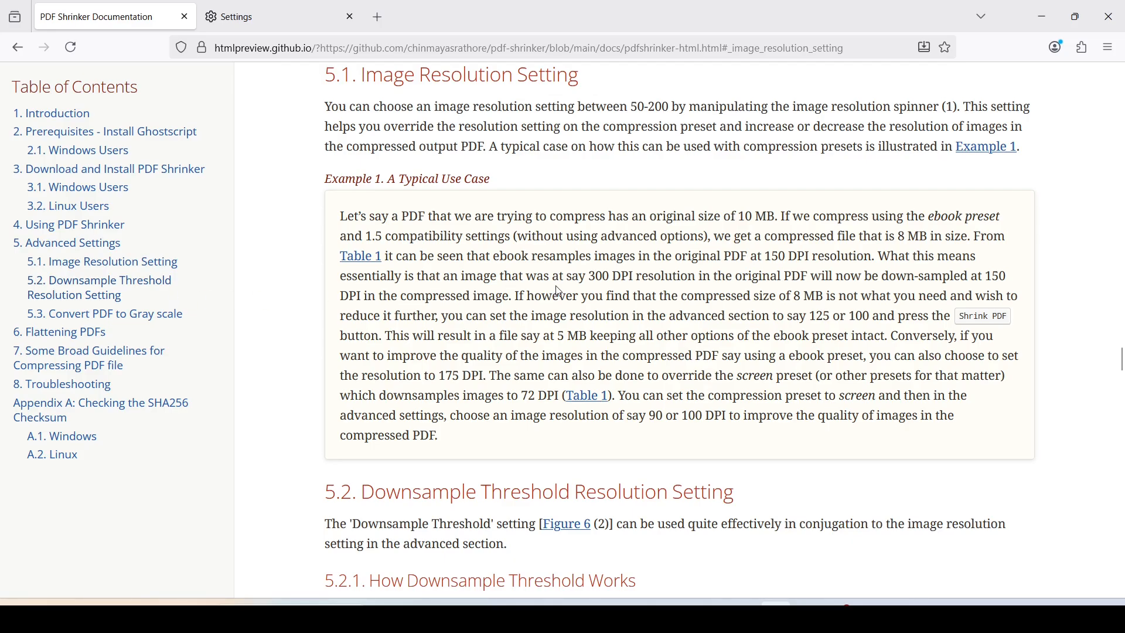
scroll(560, 290, "down", 4)
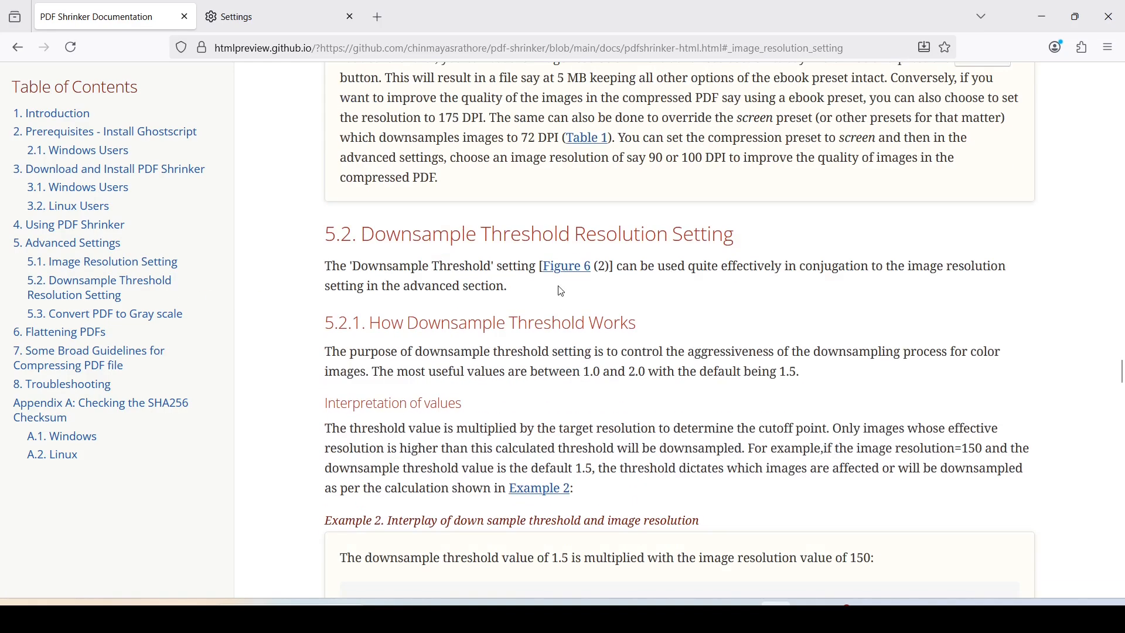
scroll(563, 290, "down", 4)
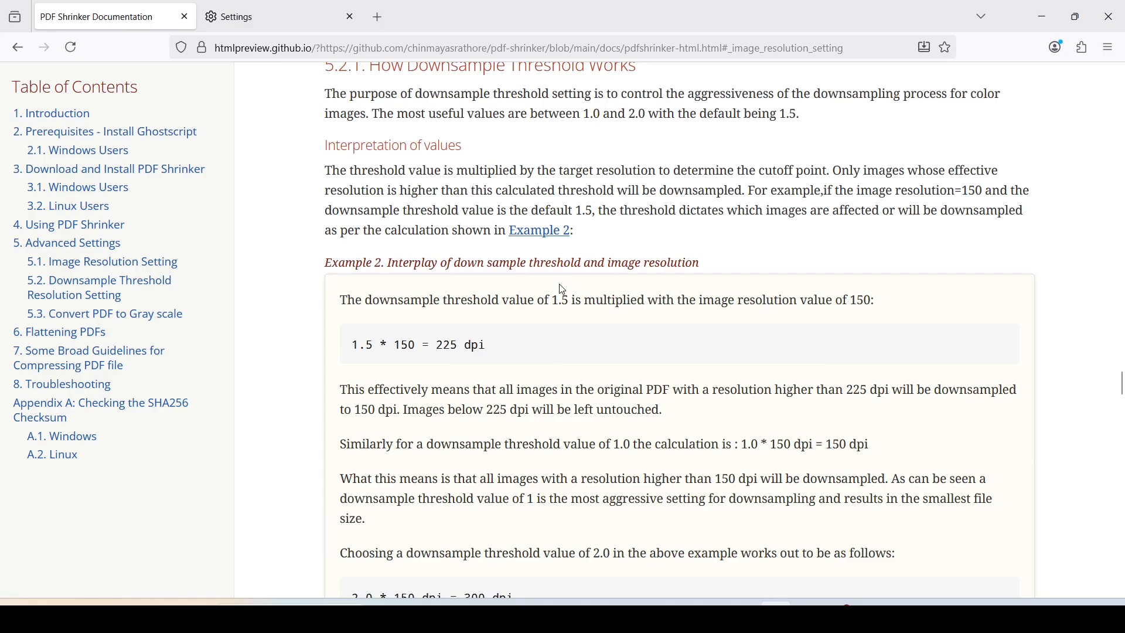
scroll(563, 289, "down", 4)
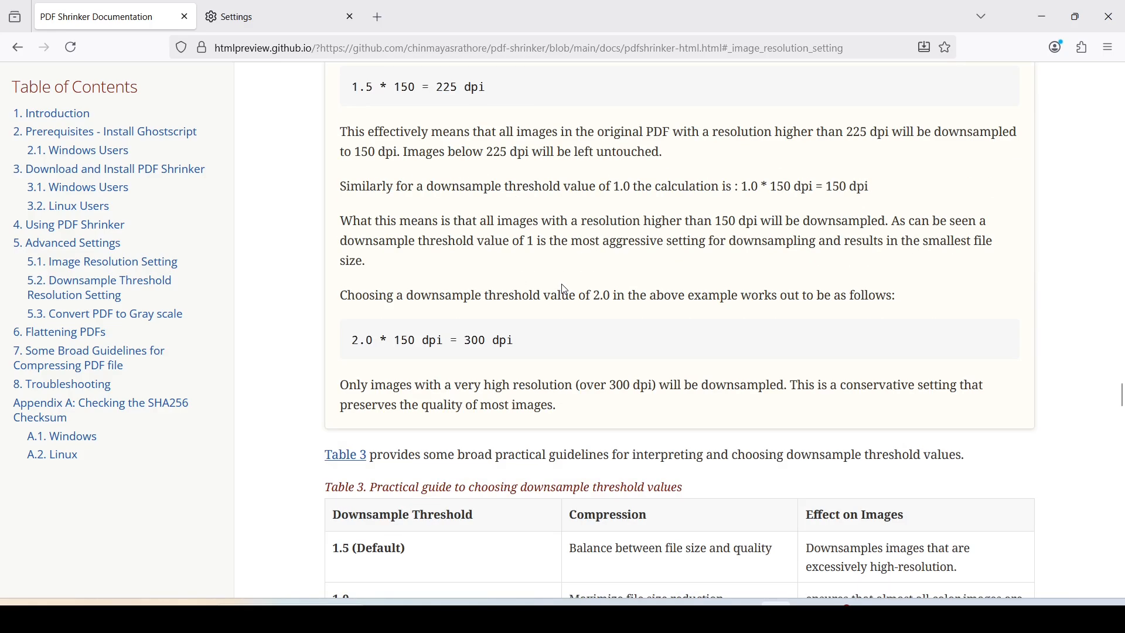
scroll(565, 289, "down", 4)
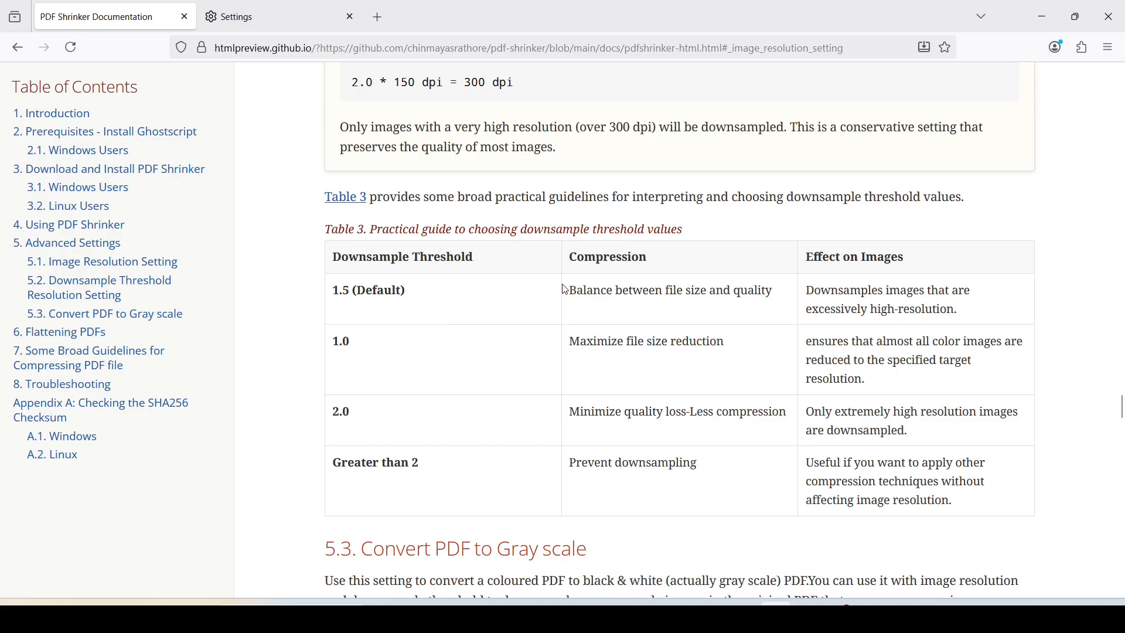
scroll(564, 290, "up", 4)
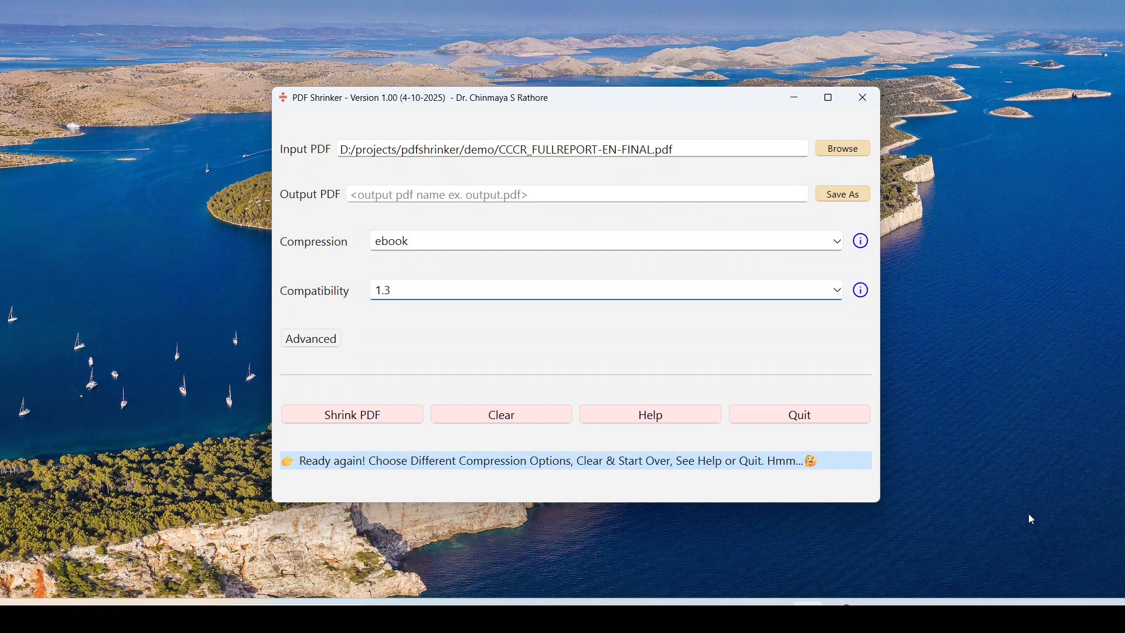
Back in PDF Shrinker, clear all file and compression settings, and view and dismiss the help information
left_click(501, 416)
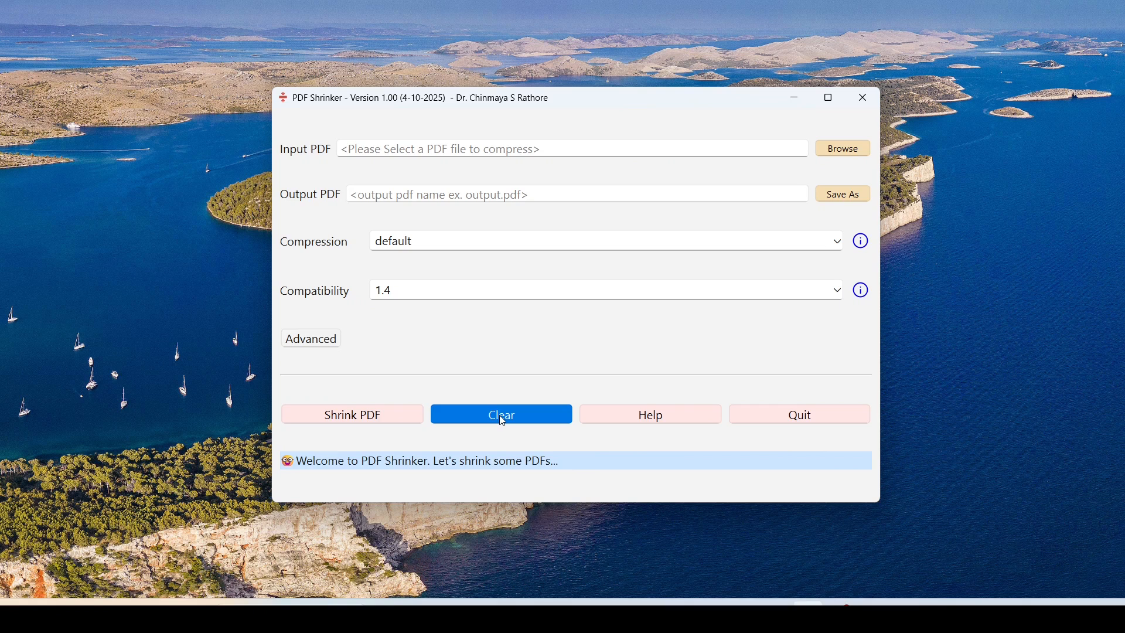
left_click(629, 418)
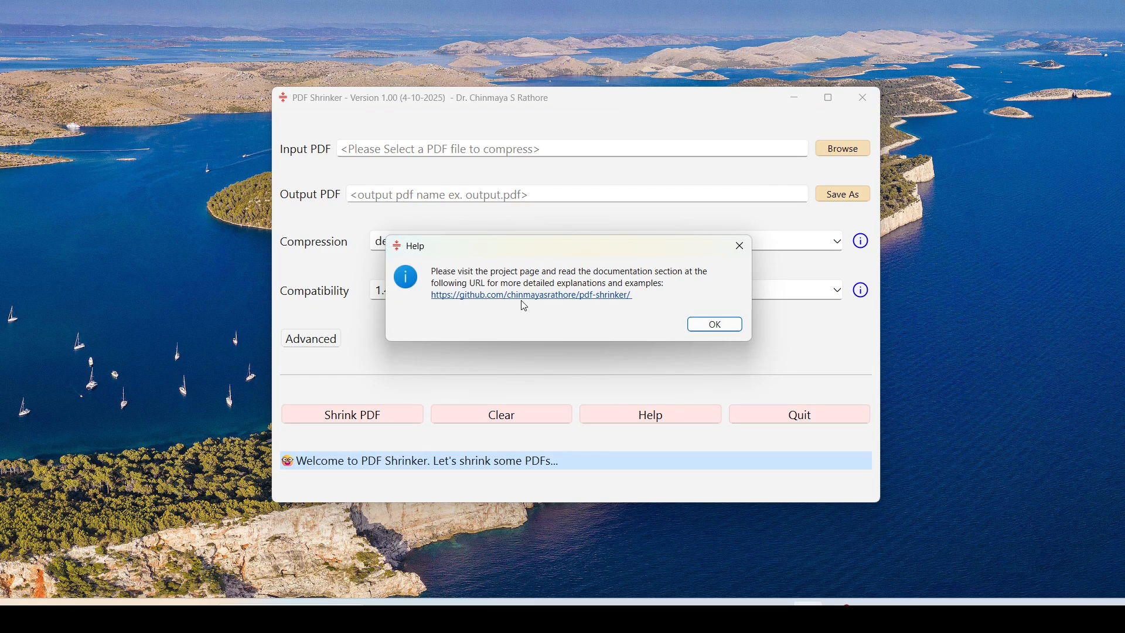
left_click(707, 329)
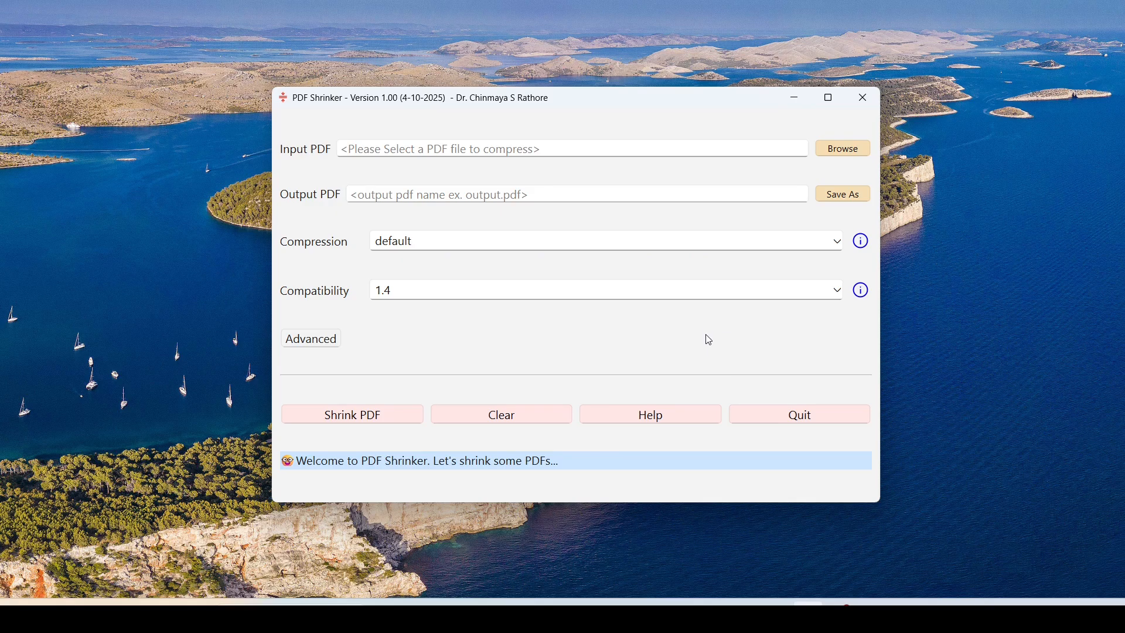